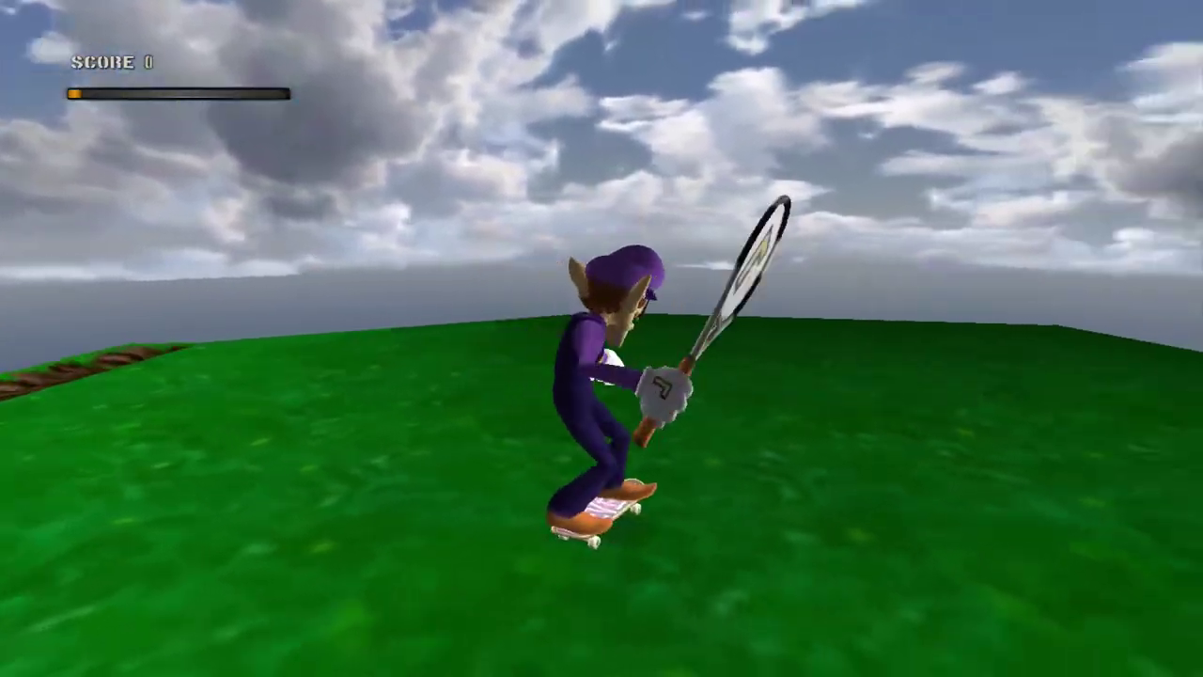
key("Up")
key("Up")
key("space")
key("Left")
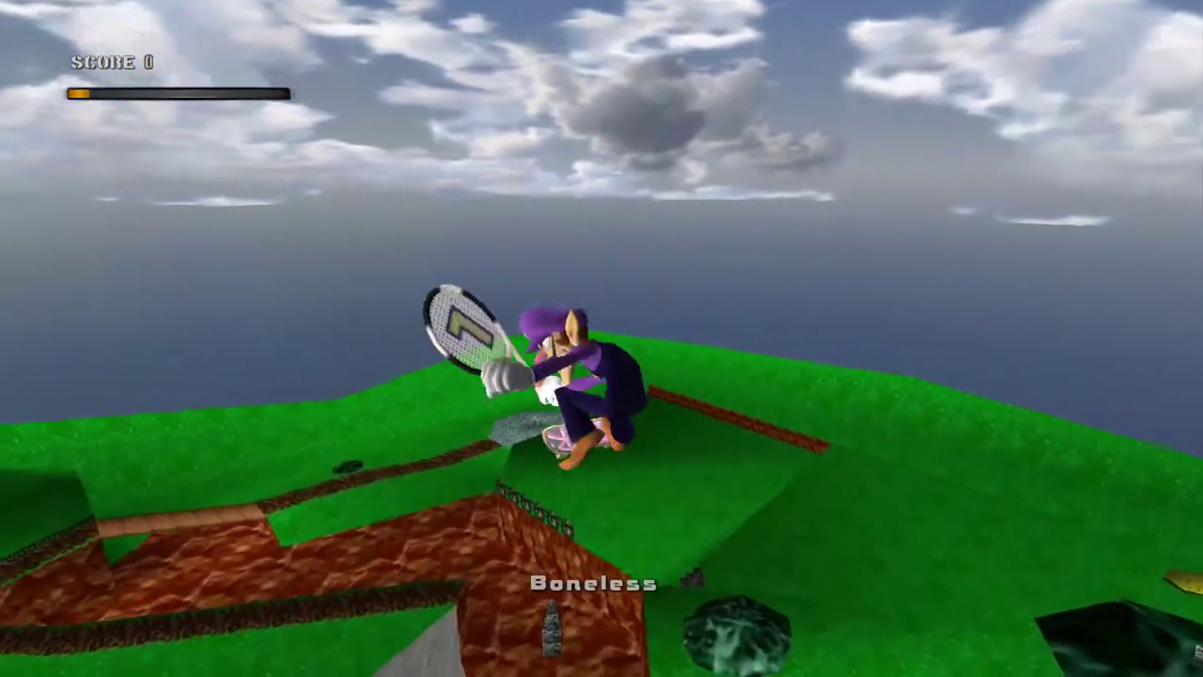
key("Left")
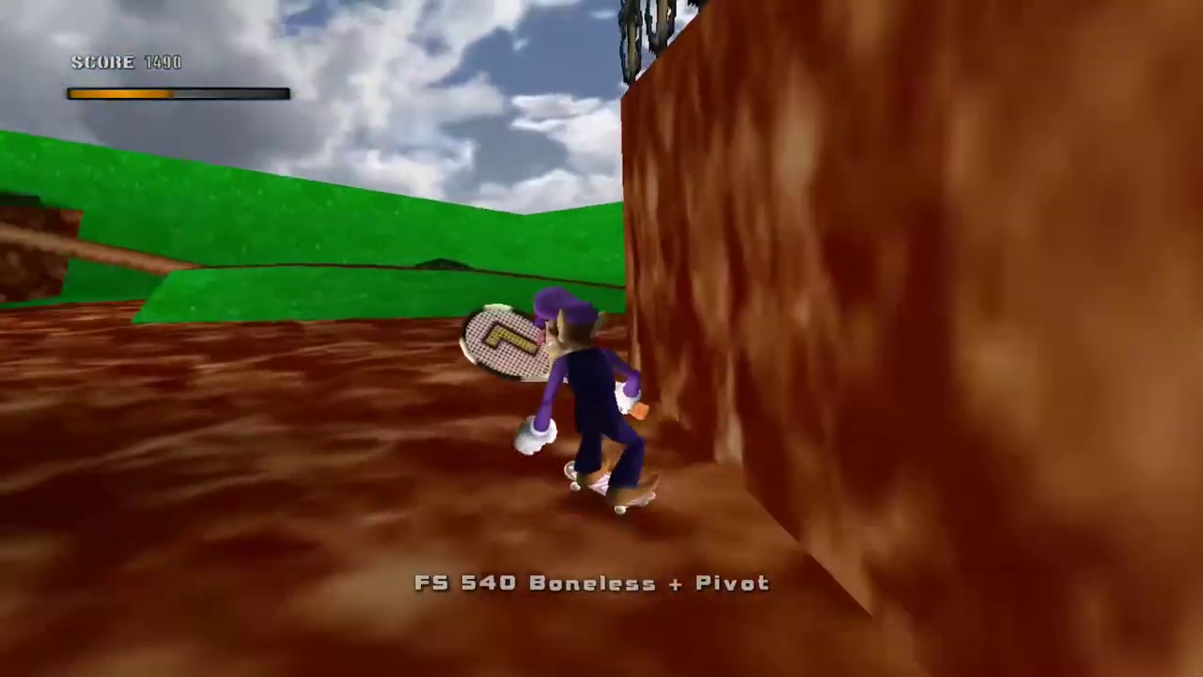
key("Left")
key("space")
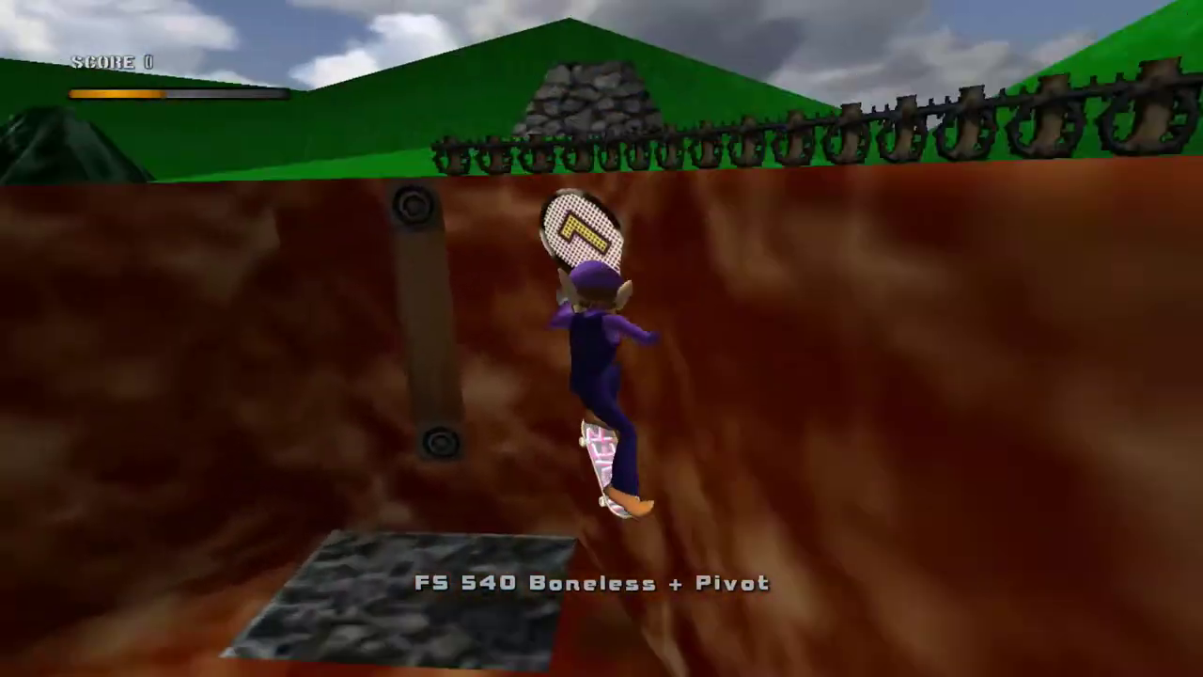
key("space")
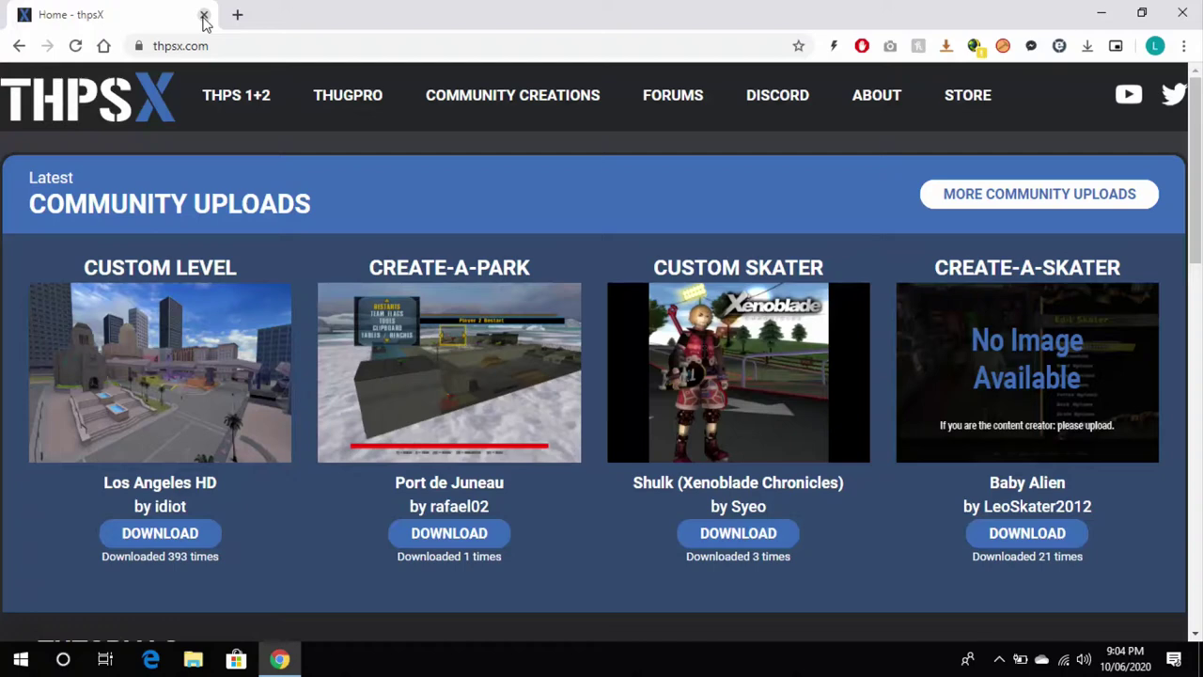
Open The Vault of community creations and filter the uploads to Custom Levels.
mouse_move(470, 89)
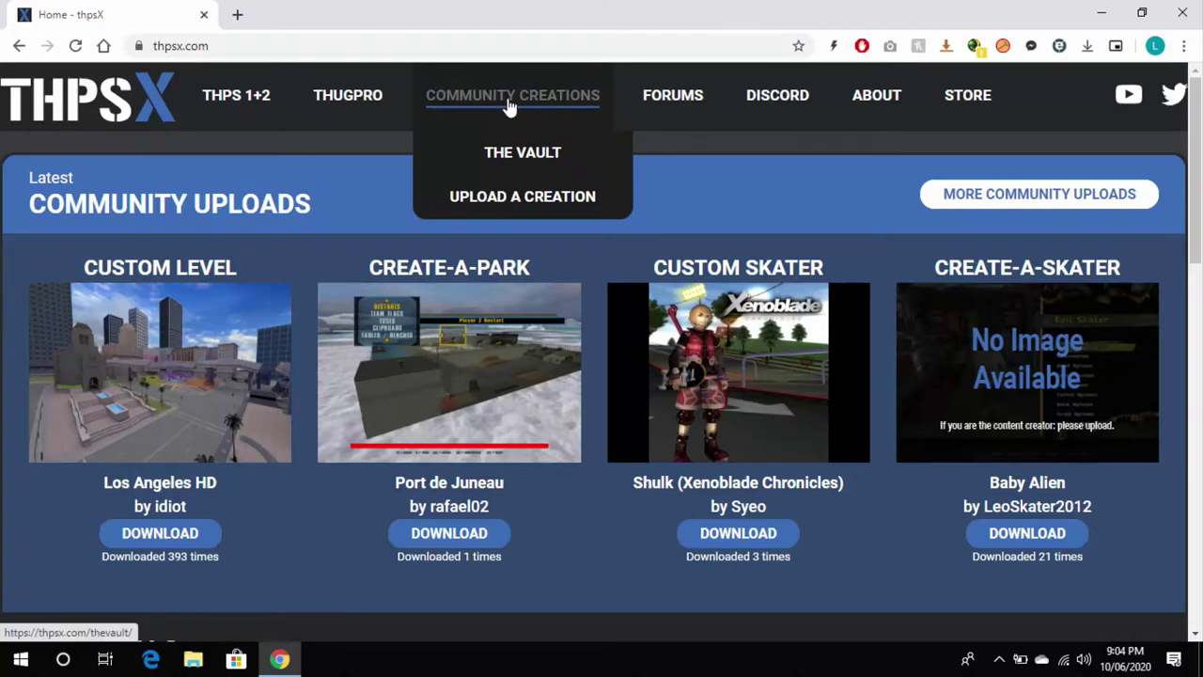
left_click(541, 157)
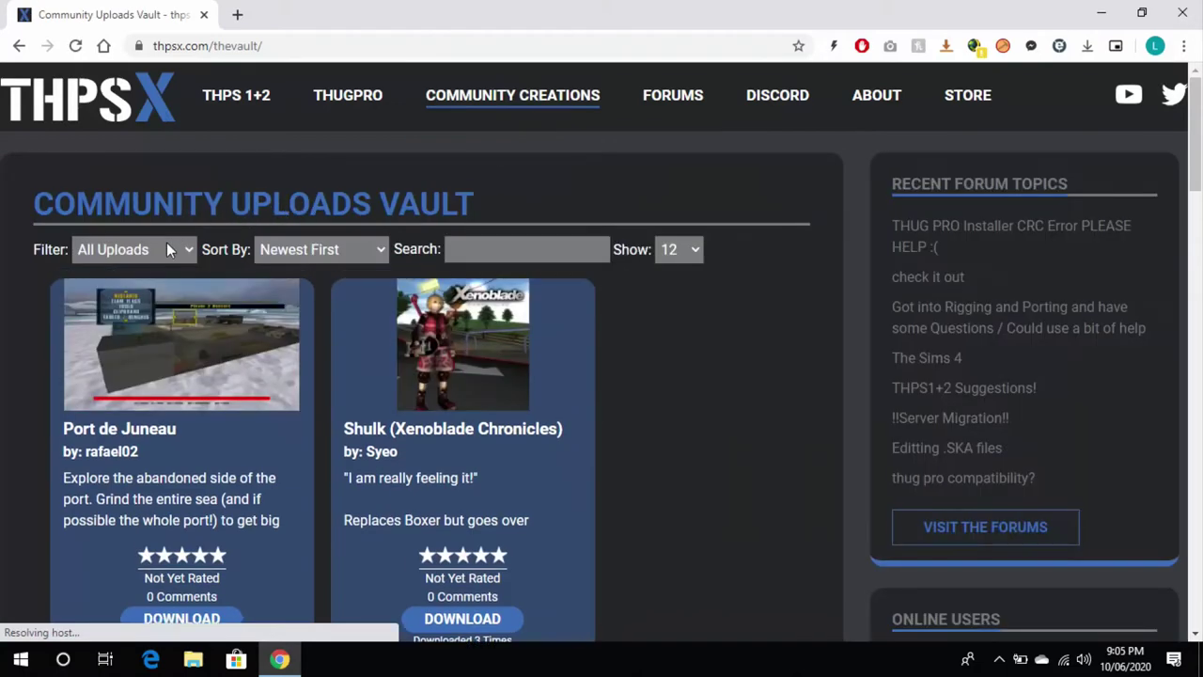
left_click(165, 249)
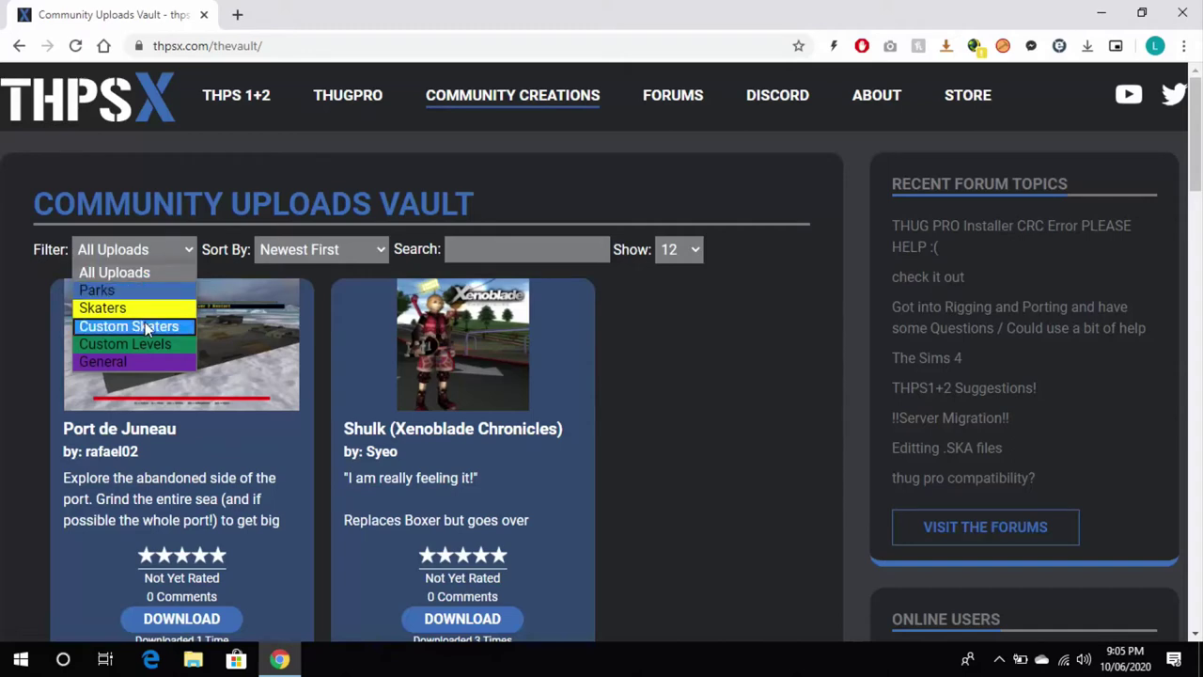
left_click(147, 345)
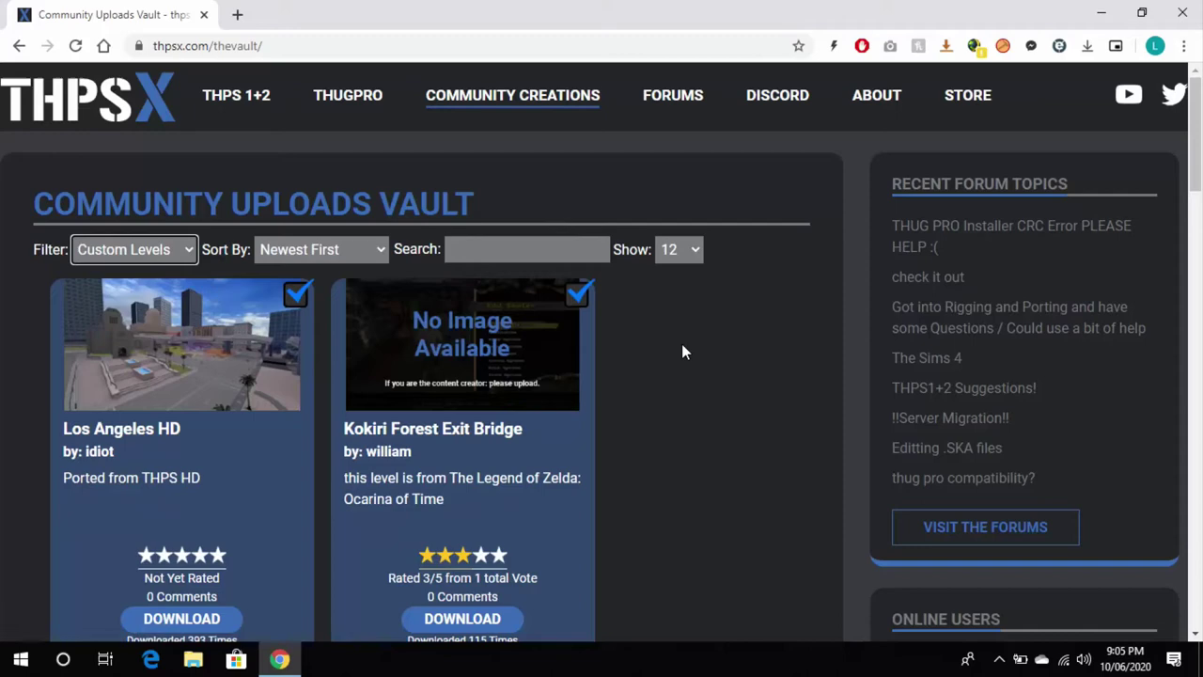
Find the Washington, D.C. level in the list and open its details page in a new tab.
scroll(683, 352, "down", 4)
scroll(683, 353, "down", 6)
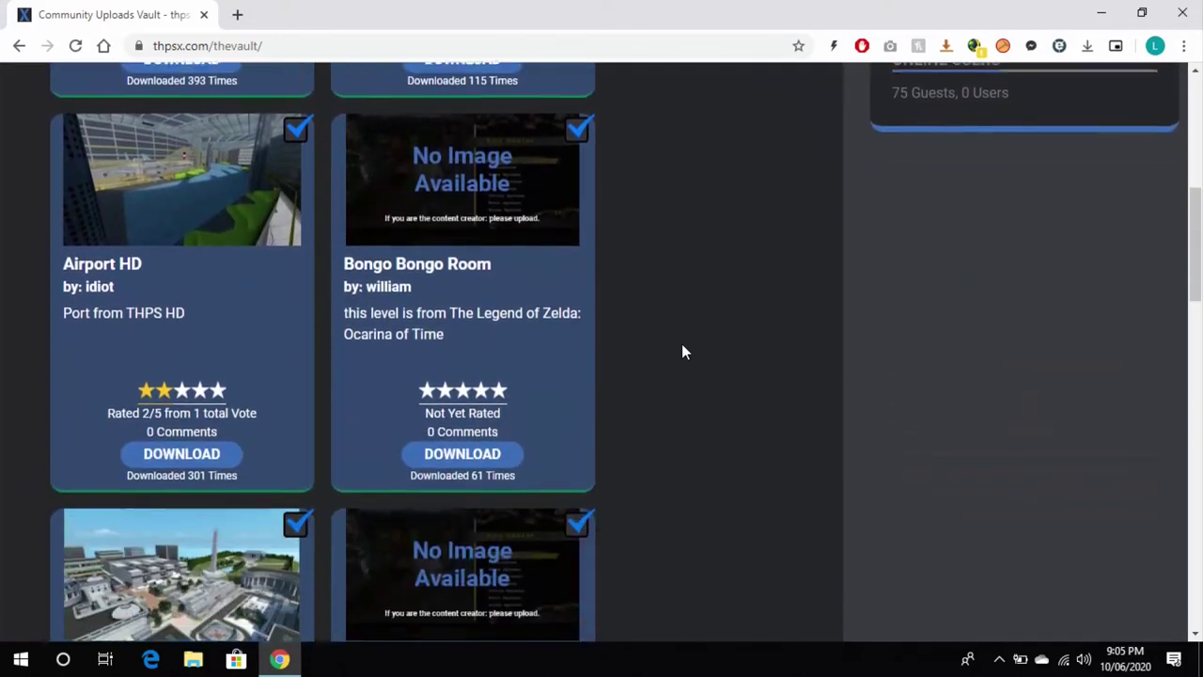
scroll(683, 352, "down", 1)
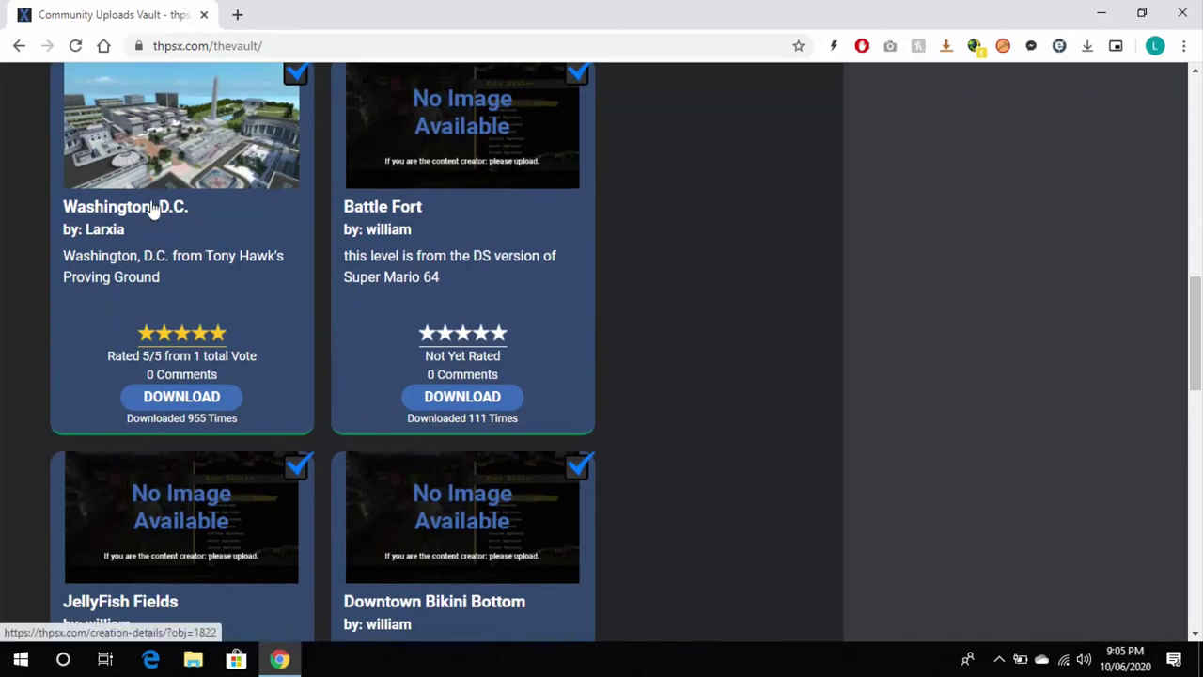
right_click(151, 203)
left_click(194, 217)
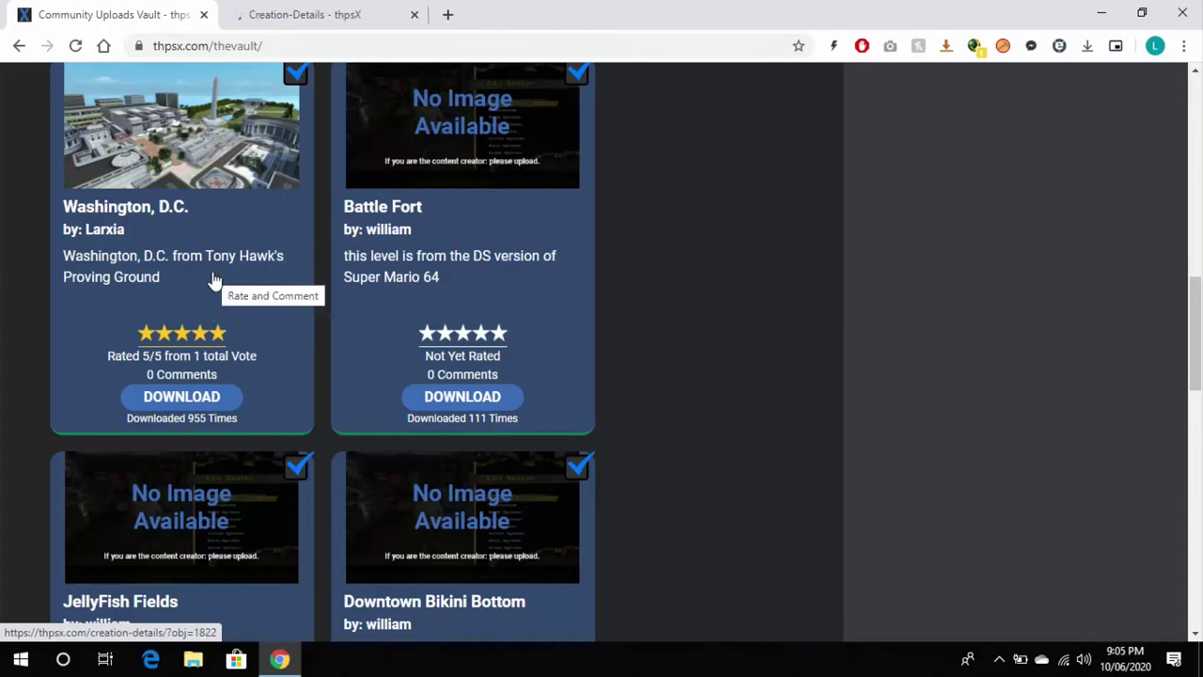
left_click(305, 14)
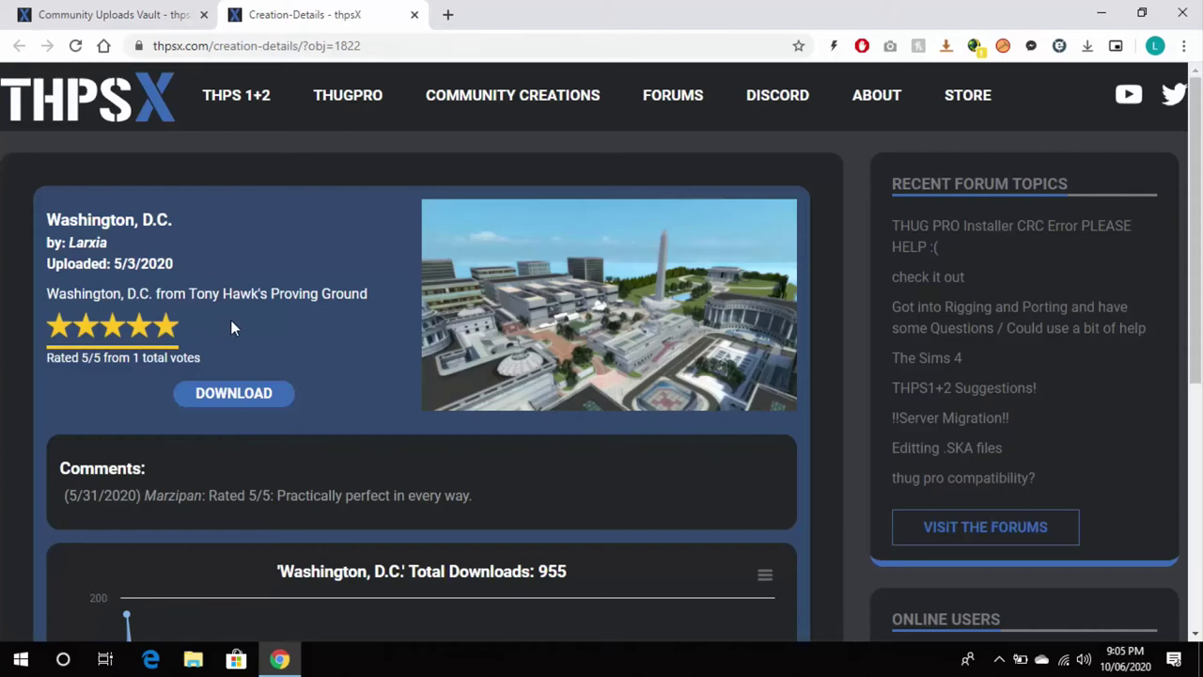
Download the Washington, D.C. archive into a new folder named Levels inside Downloads, and close its details page.
left_click(231, 394)
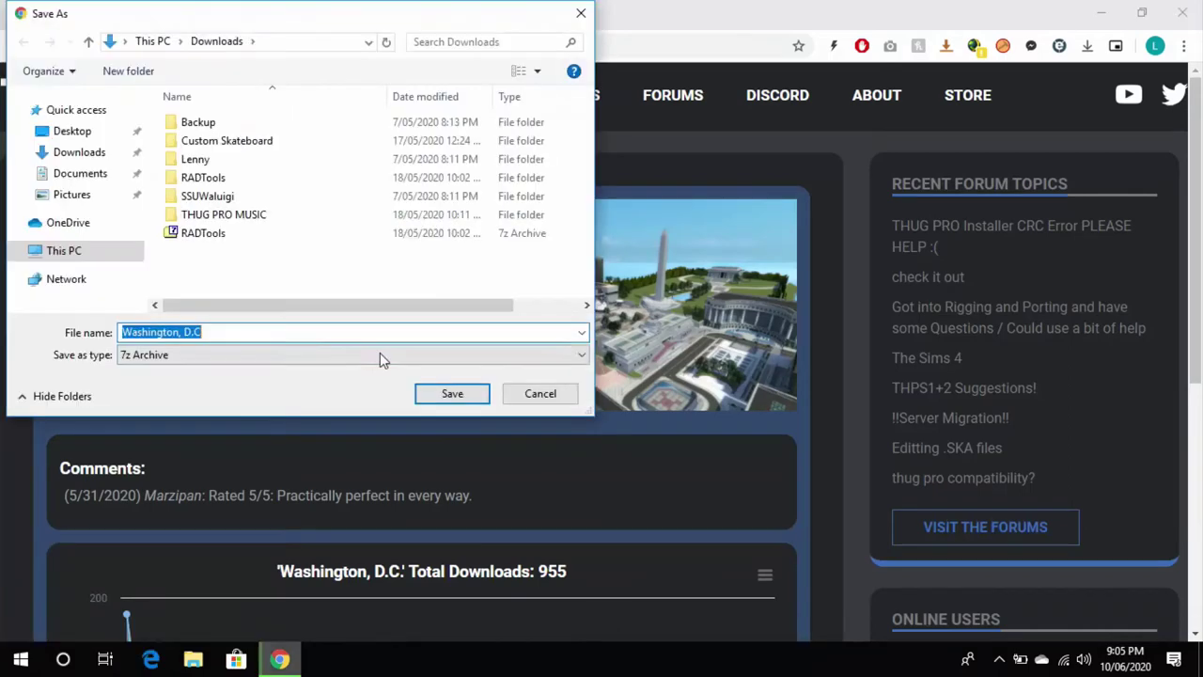
left_click(235, 277)
right_click(223, 280)
left_click(465, 226)
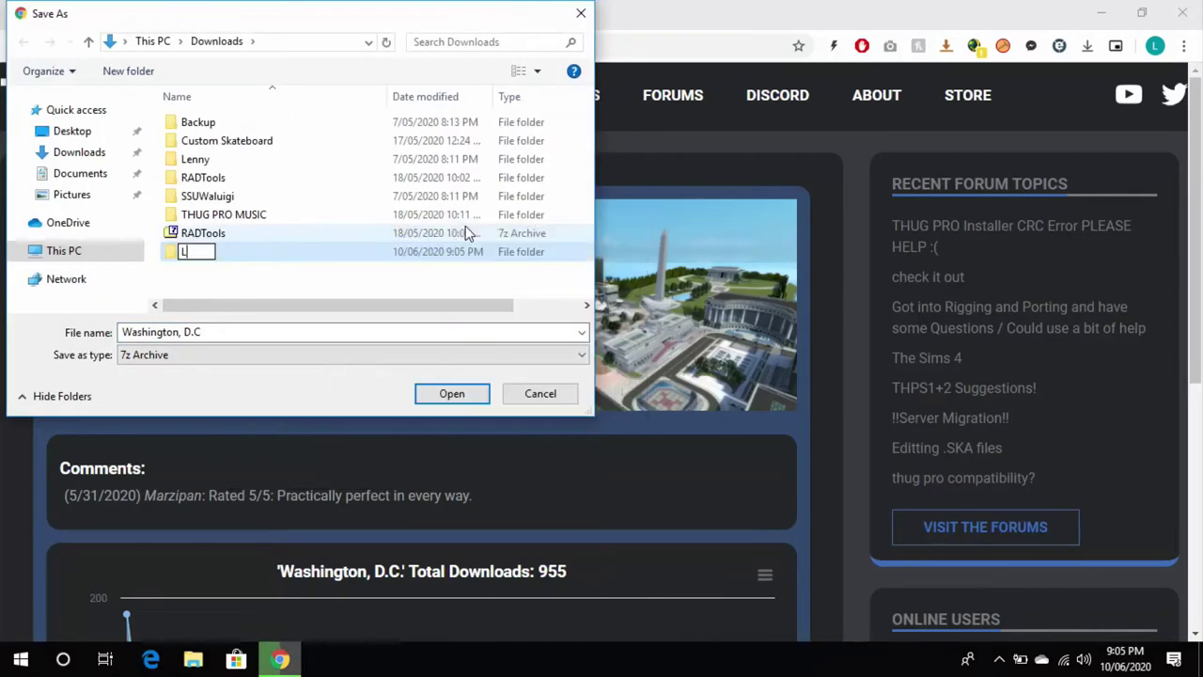
type("Levels")
key("Return")
key("Return")
left_click(447, 393)
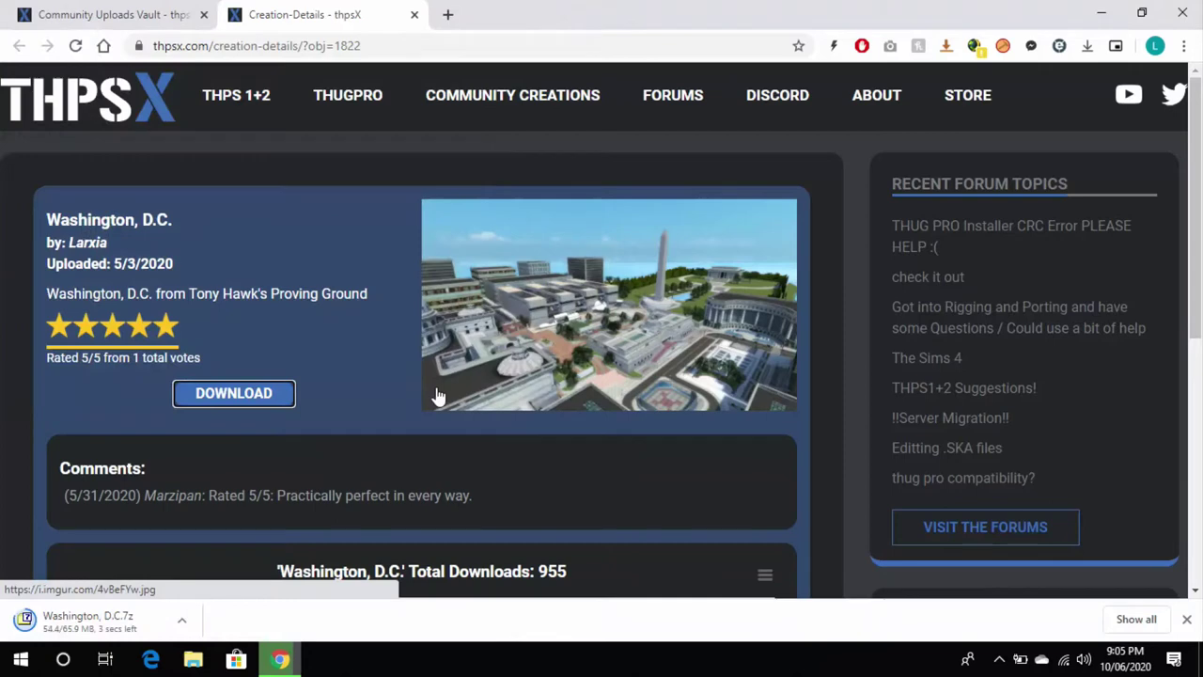
left_click(414, 14)
Sort the custom levels in the vault by Popular.
scroll(194, 192, "up", 10)
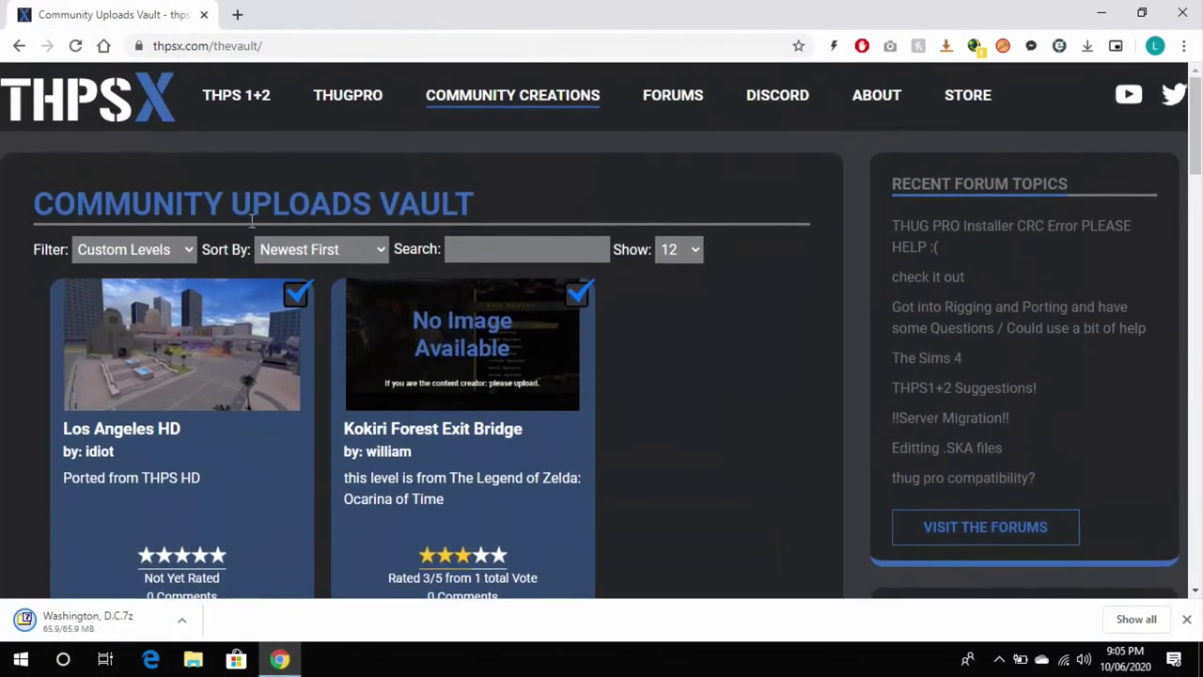
left_click(331, 250)
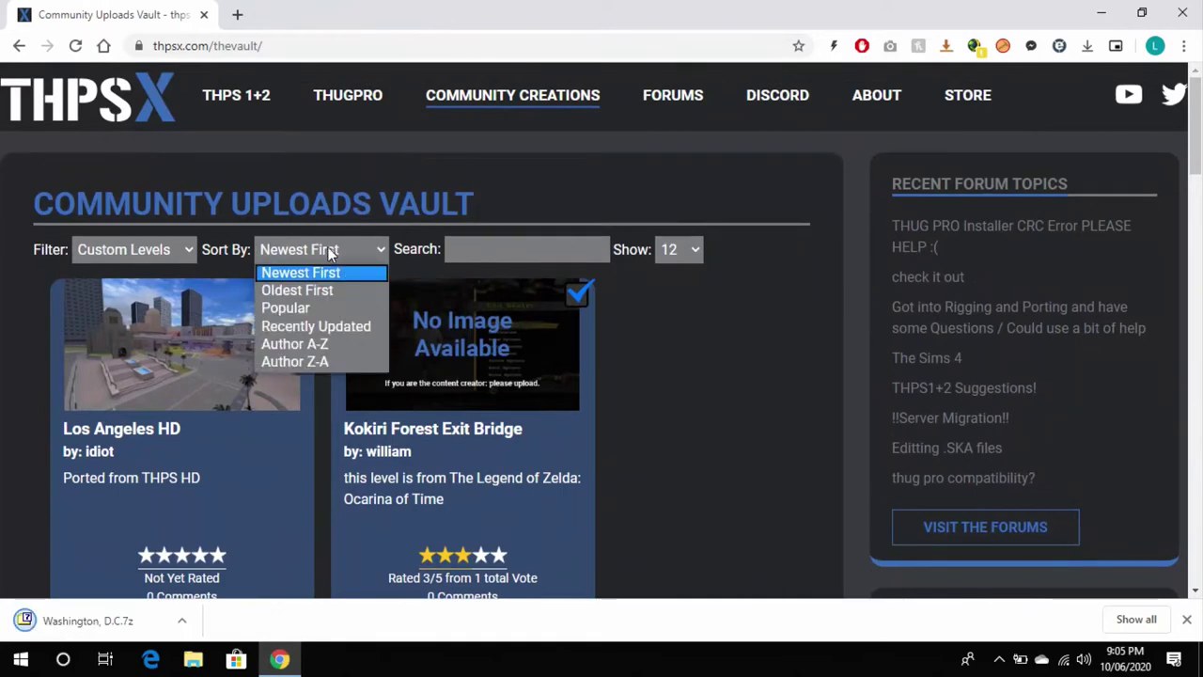
left_click(308, 310)
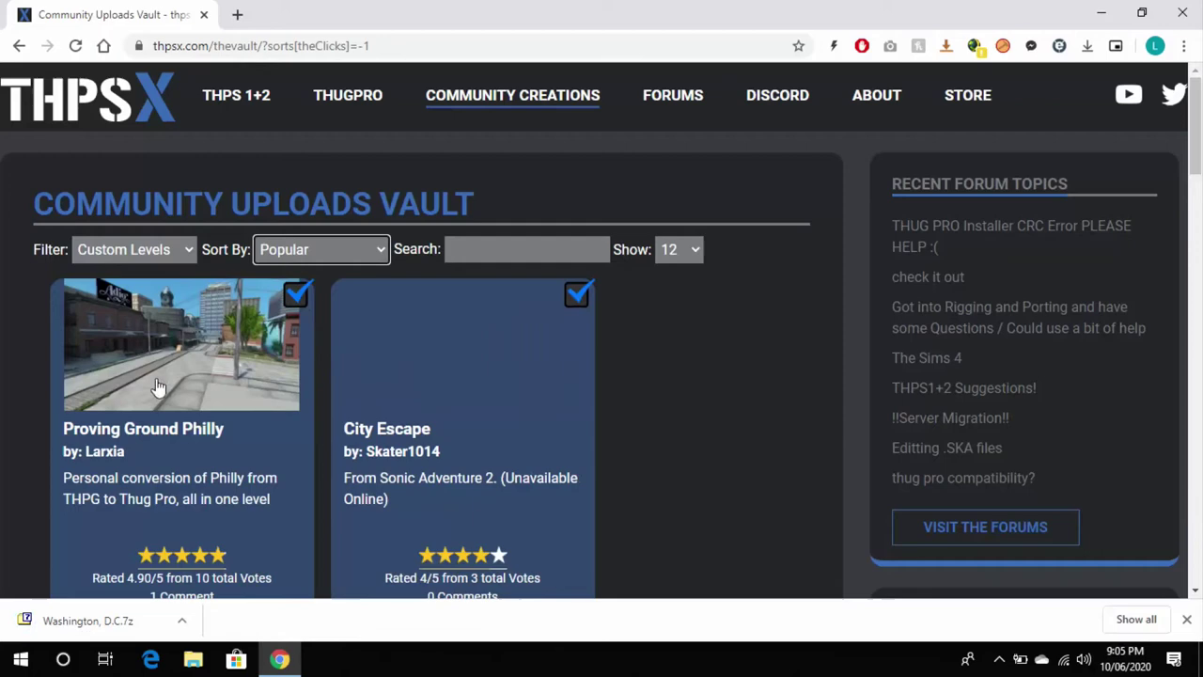
Browse the popular custom levels and open the Little Big World details page in a new tab.
scroll(136, 400, "down", 3)
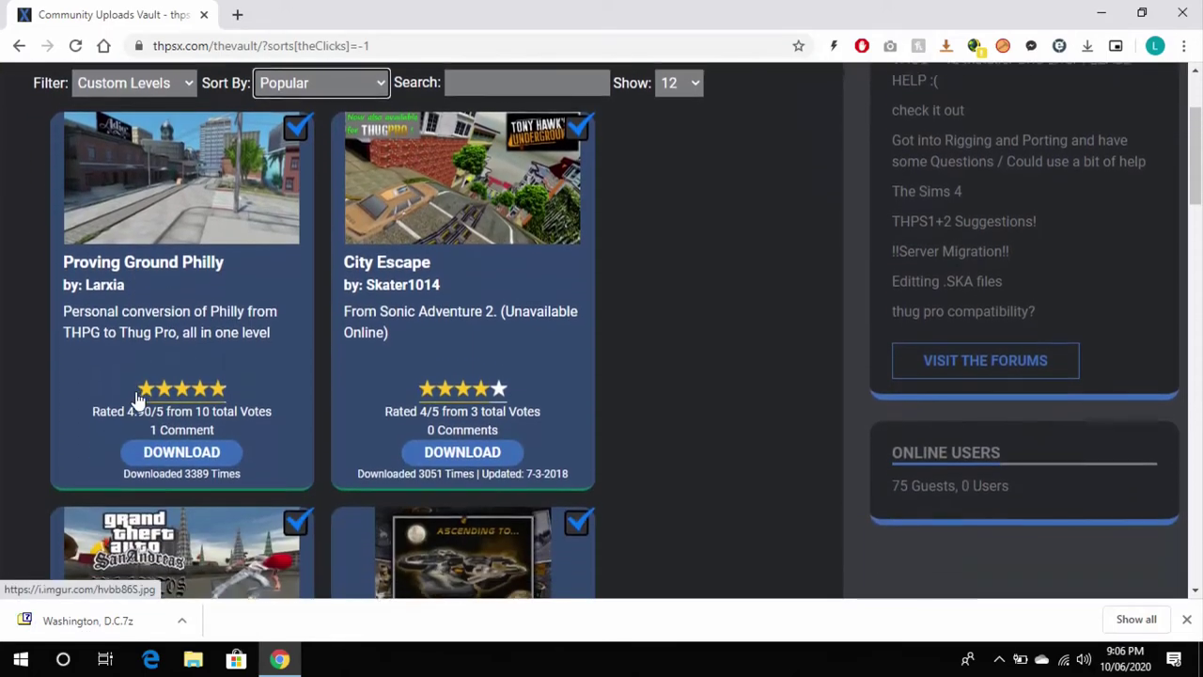
scroll(136, 399, "down", 4)
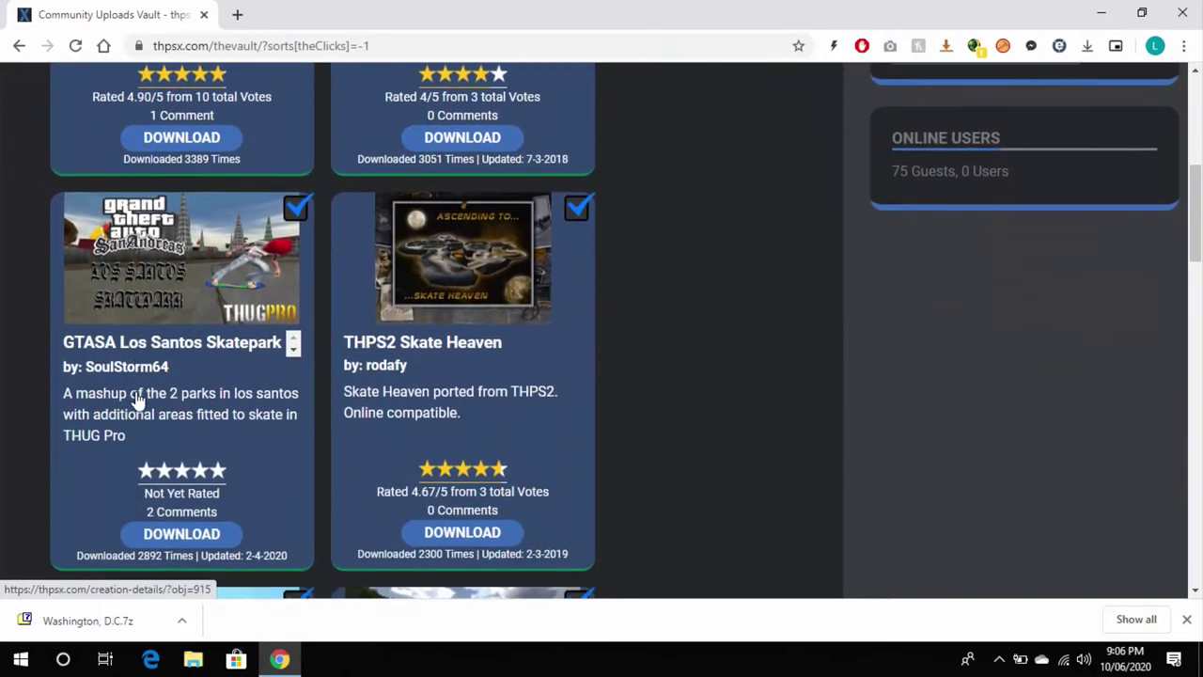
scroll(136, 399, "down", 5)
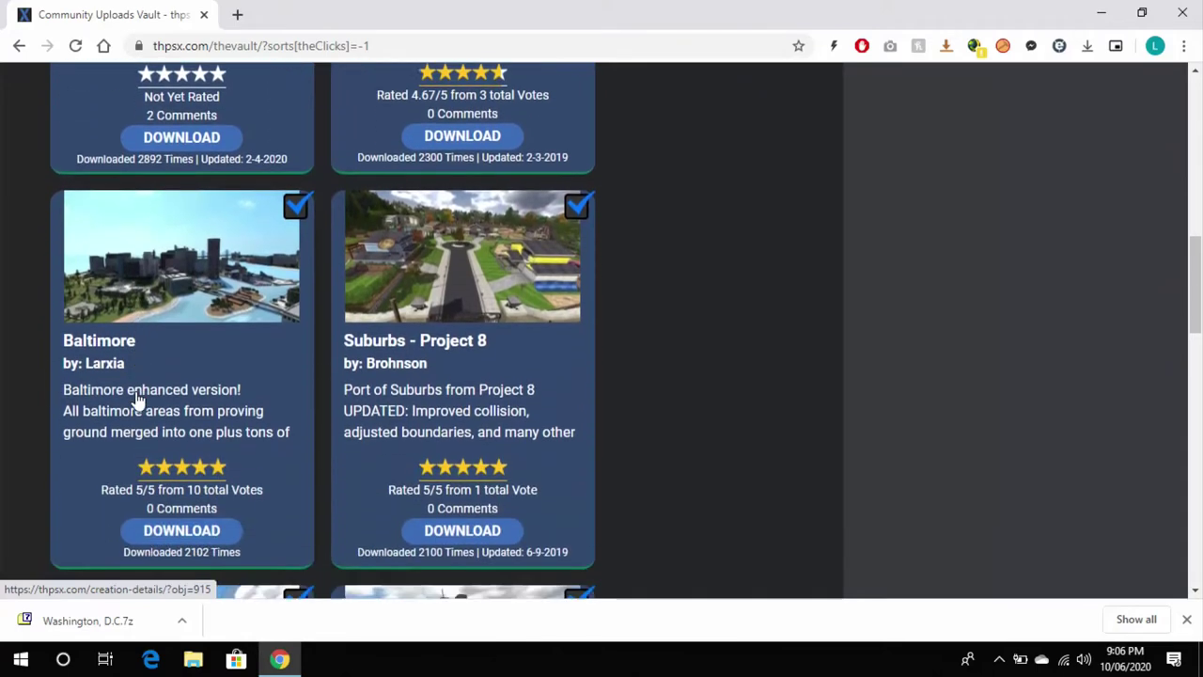
scroll(136, 399, "down", 5)
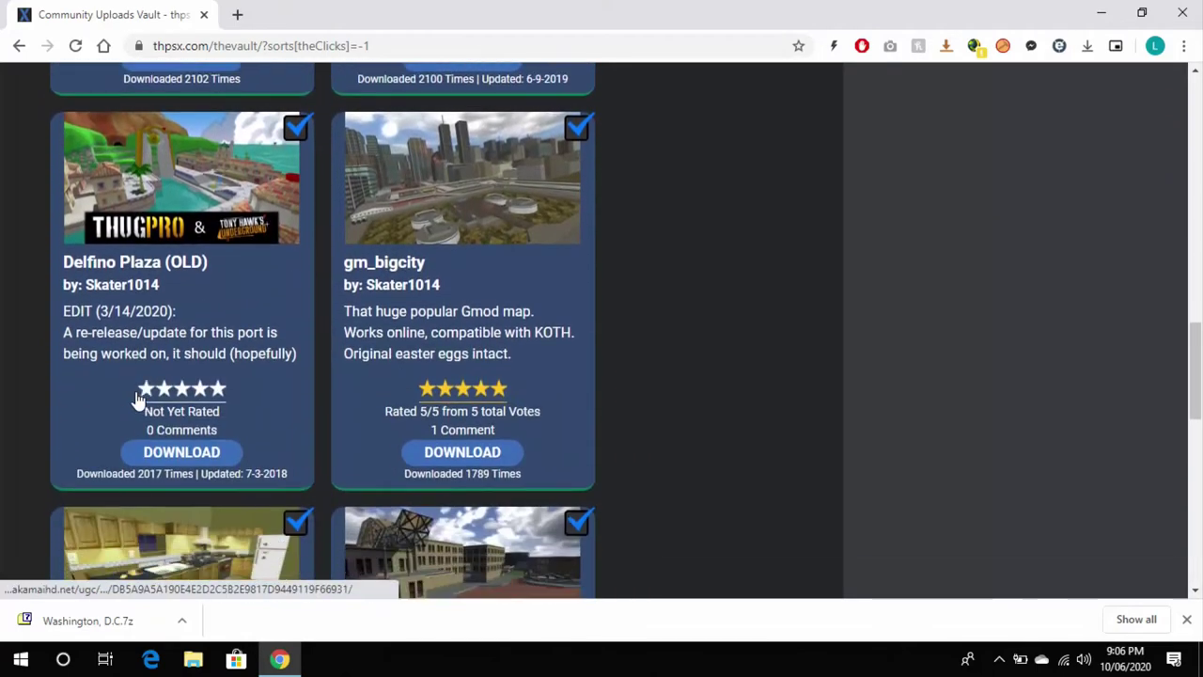
scroll(136, 400, "down", 2)
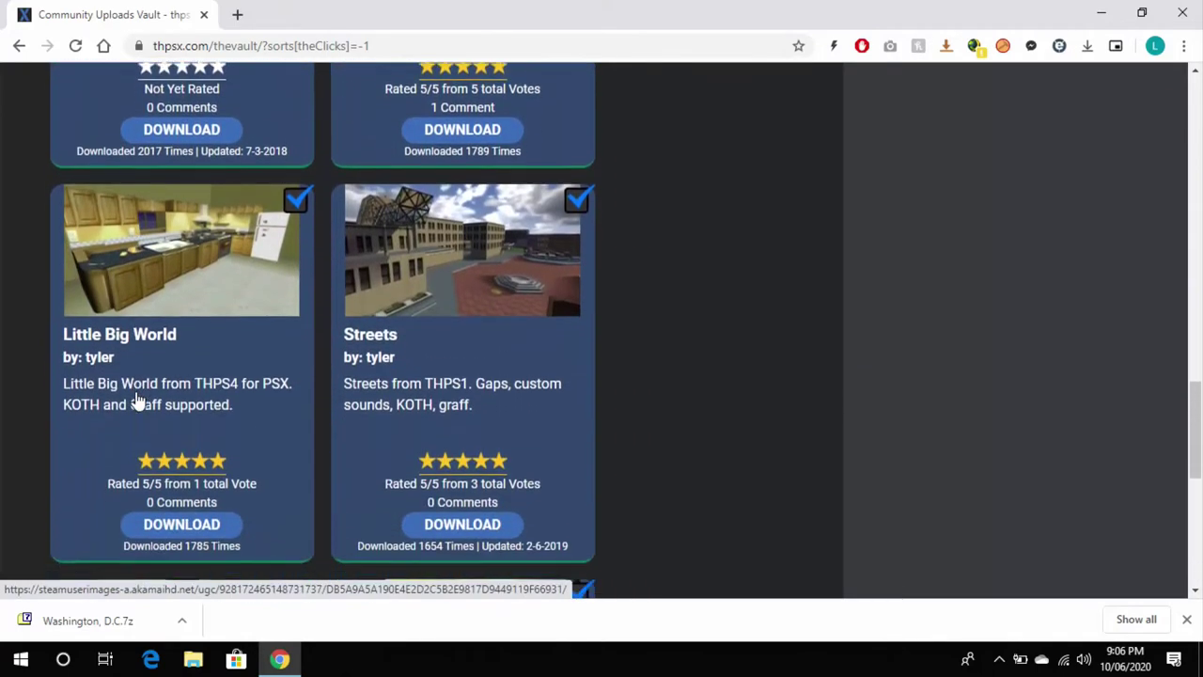
scroll(136, 399, "down", 2)
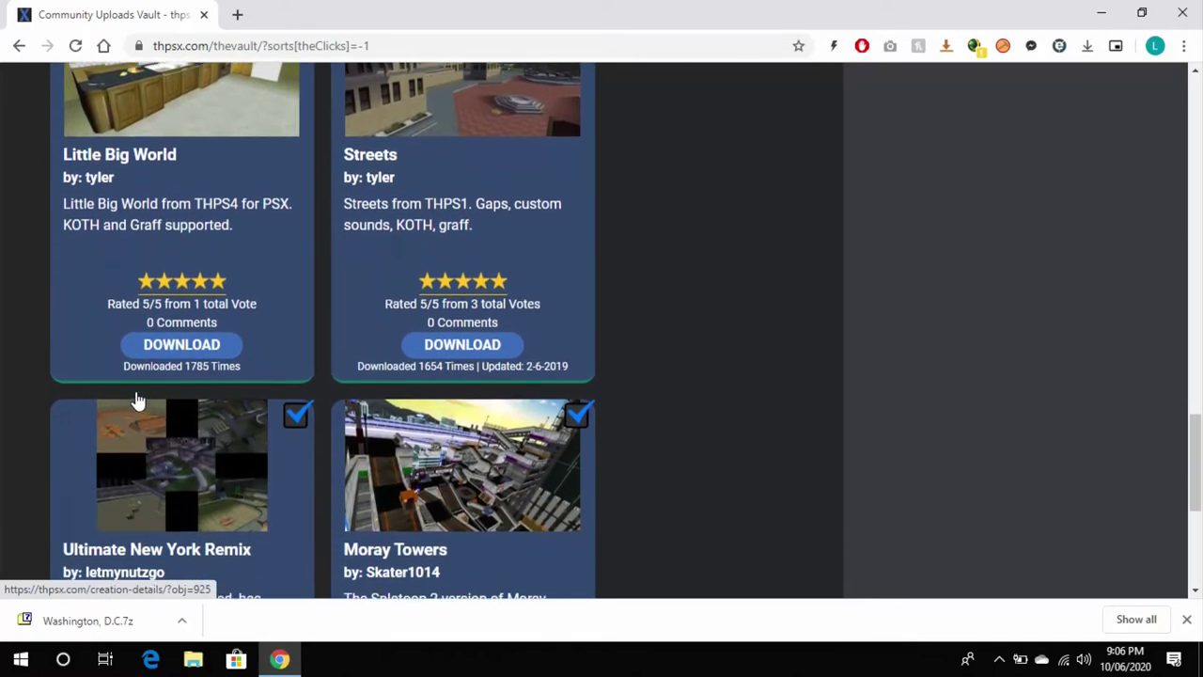
scroll(136, 400, "up", 2)
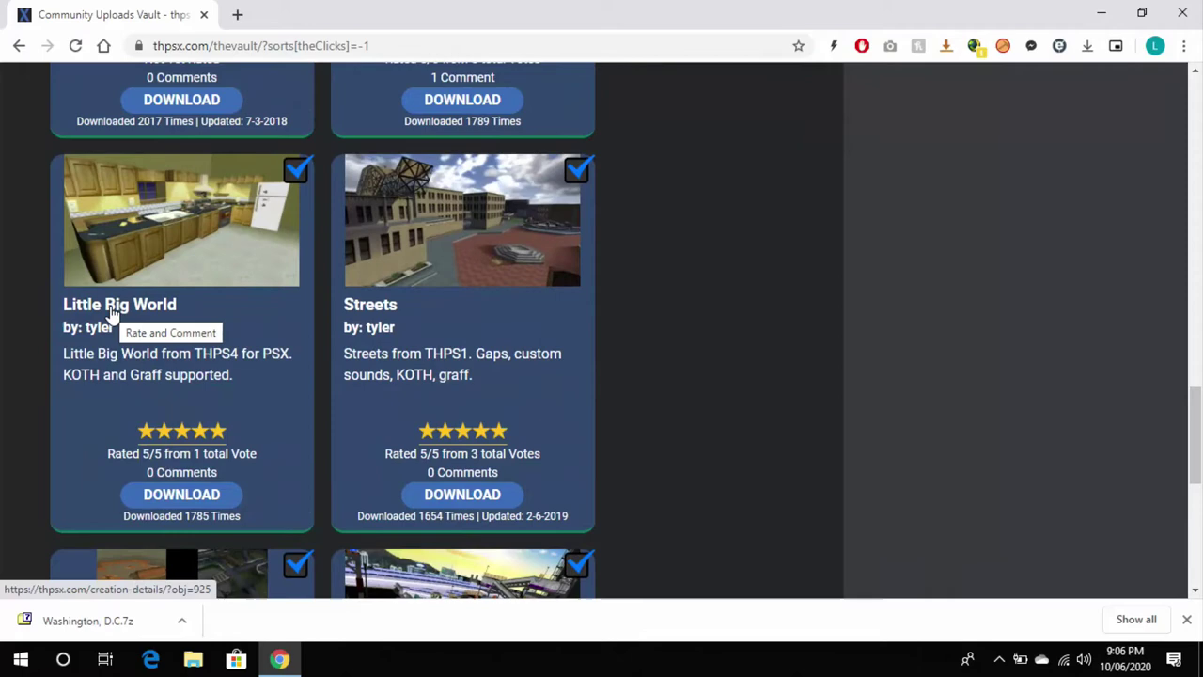
right_click(112, 312)
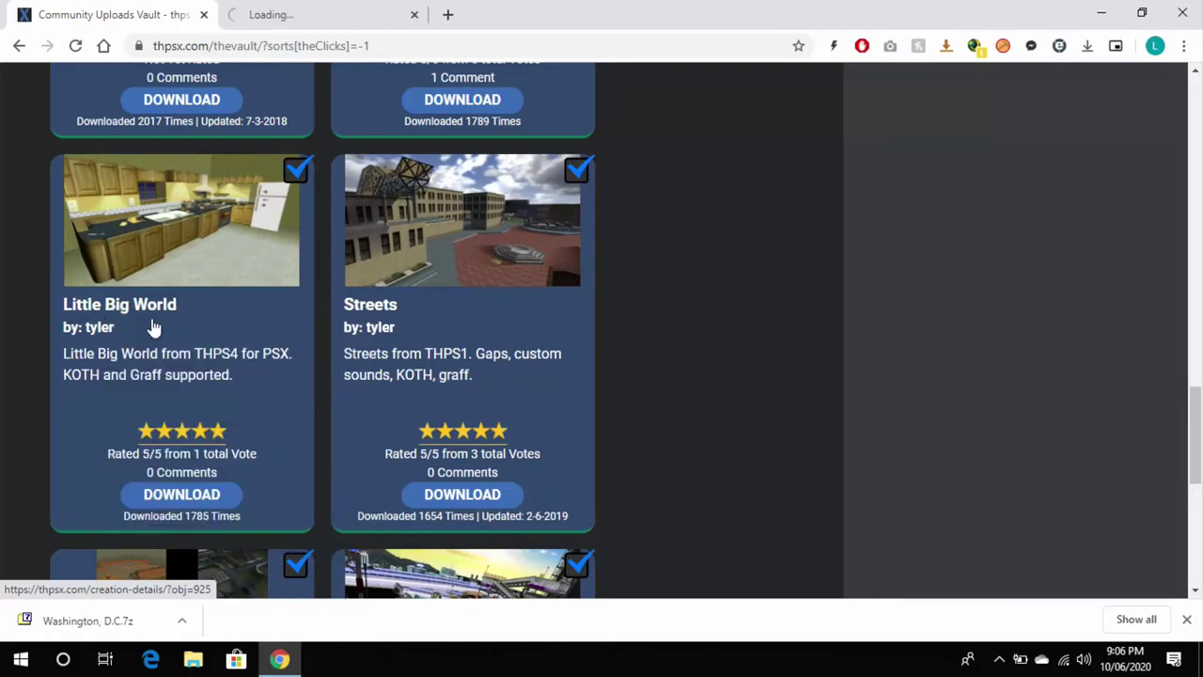
Go to the second page of results and open the Bob omb Battlefeild - Mario details page in a new tab.
scroll(153, 326, "down", 6)
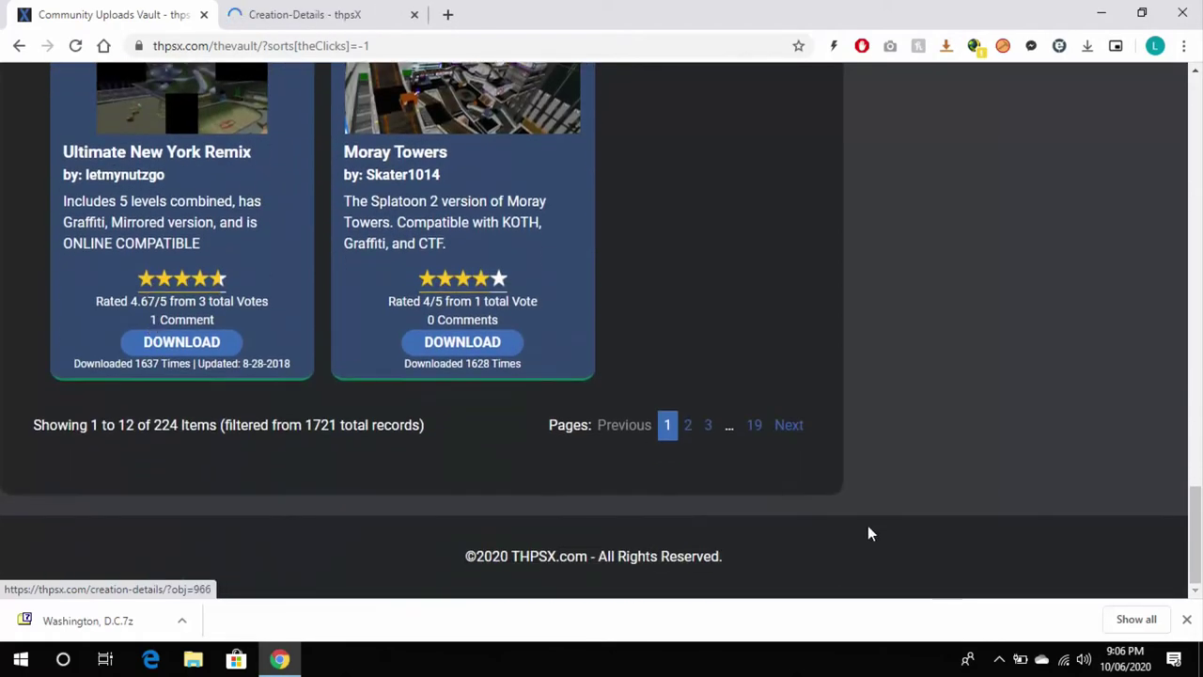
left_click(791, 425)
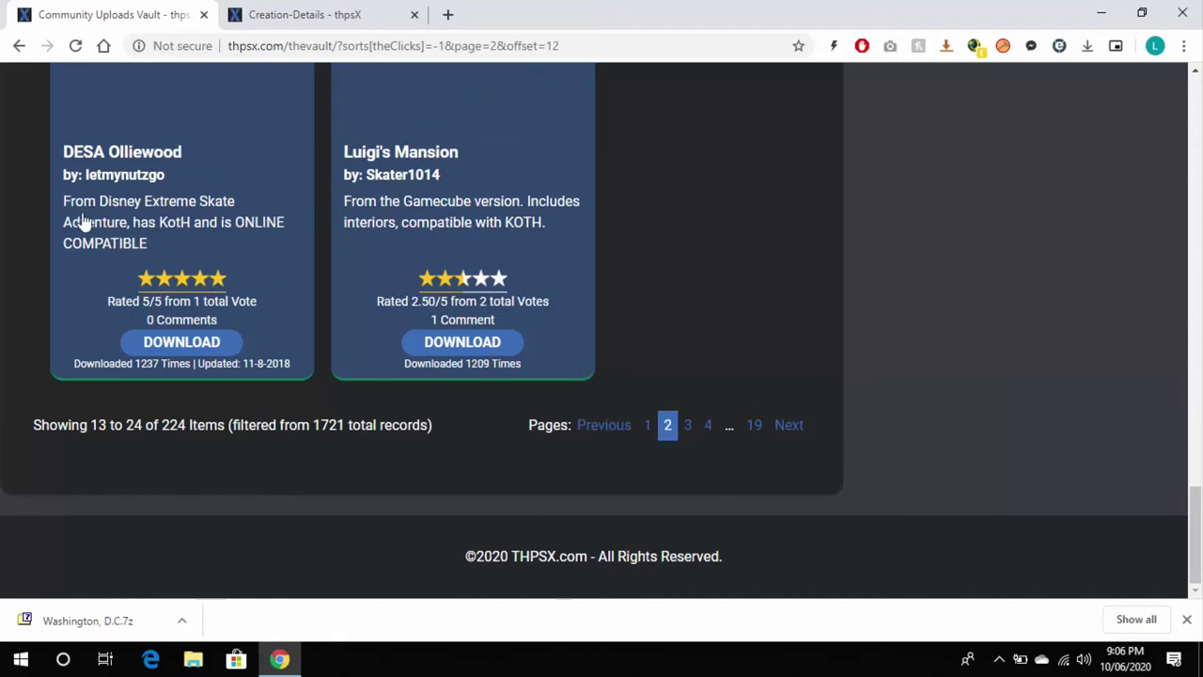
scroll(6, 223, "up", 3)
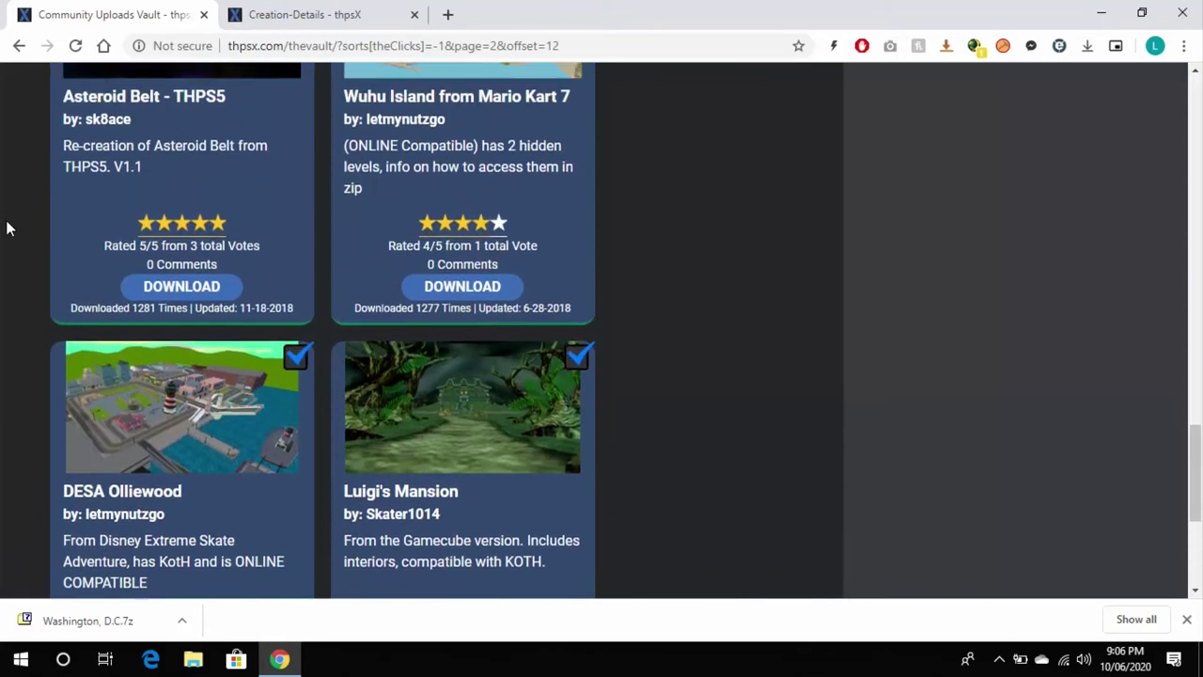
scroll(5, 227, "up", 3)
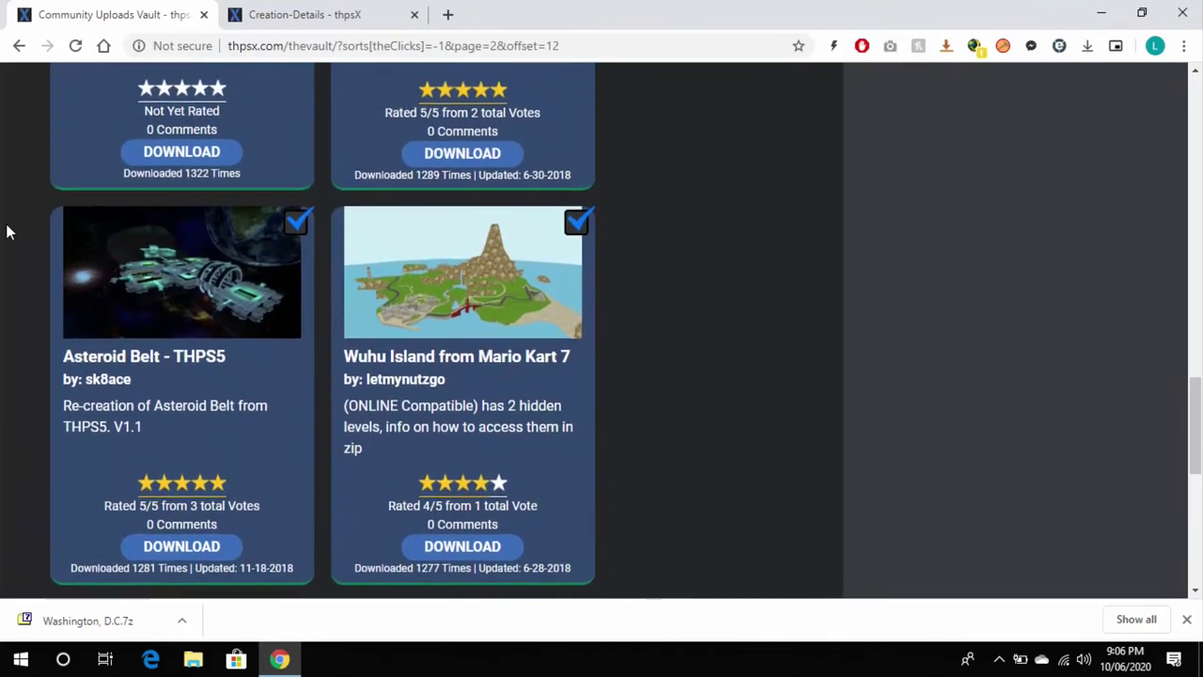
scroll(5, 231, "up", 3)
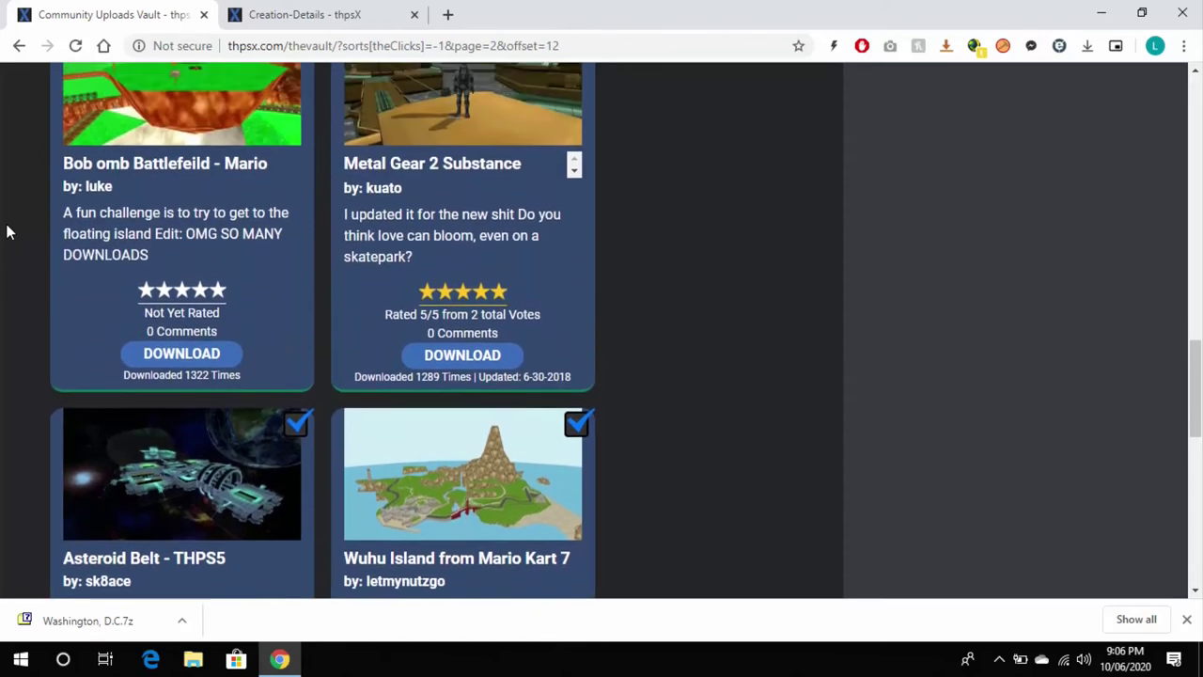
scroll(8, 231, "up", 1)
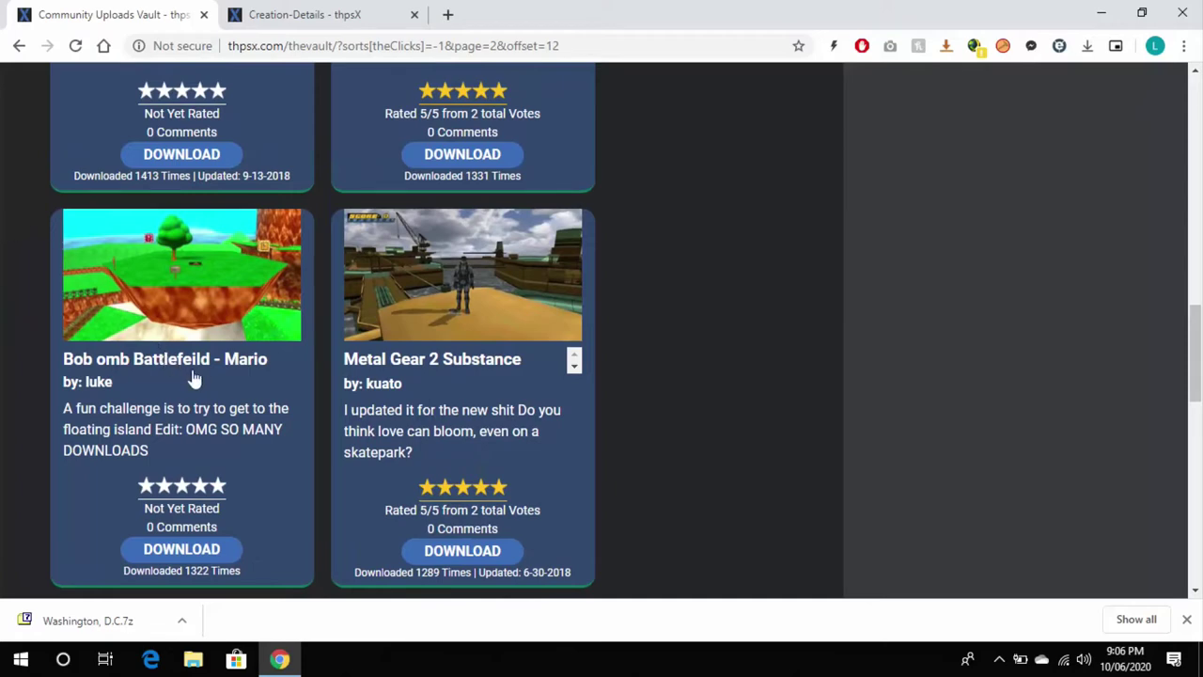
right_click(249, 371)
left_click(310, 386)
Download the Little Big World level from its details page and close that page.
left_click(348, 15)
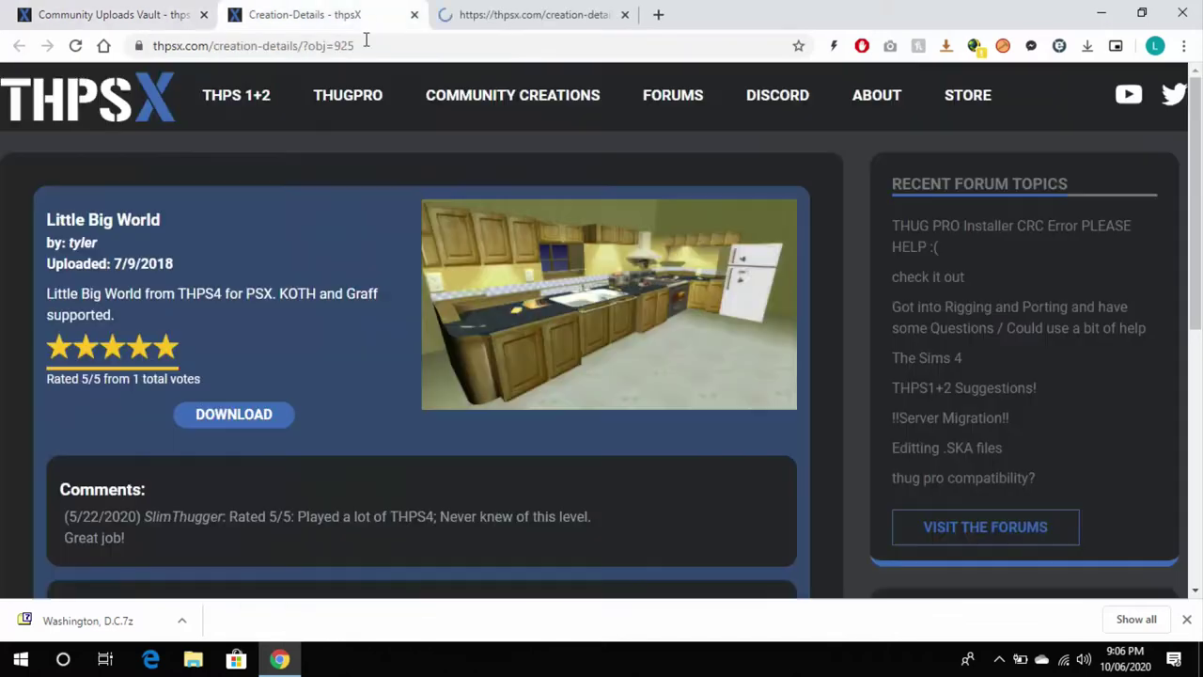
left_click(212, 416)
key("ctrl+w")
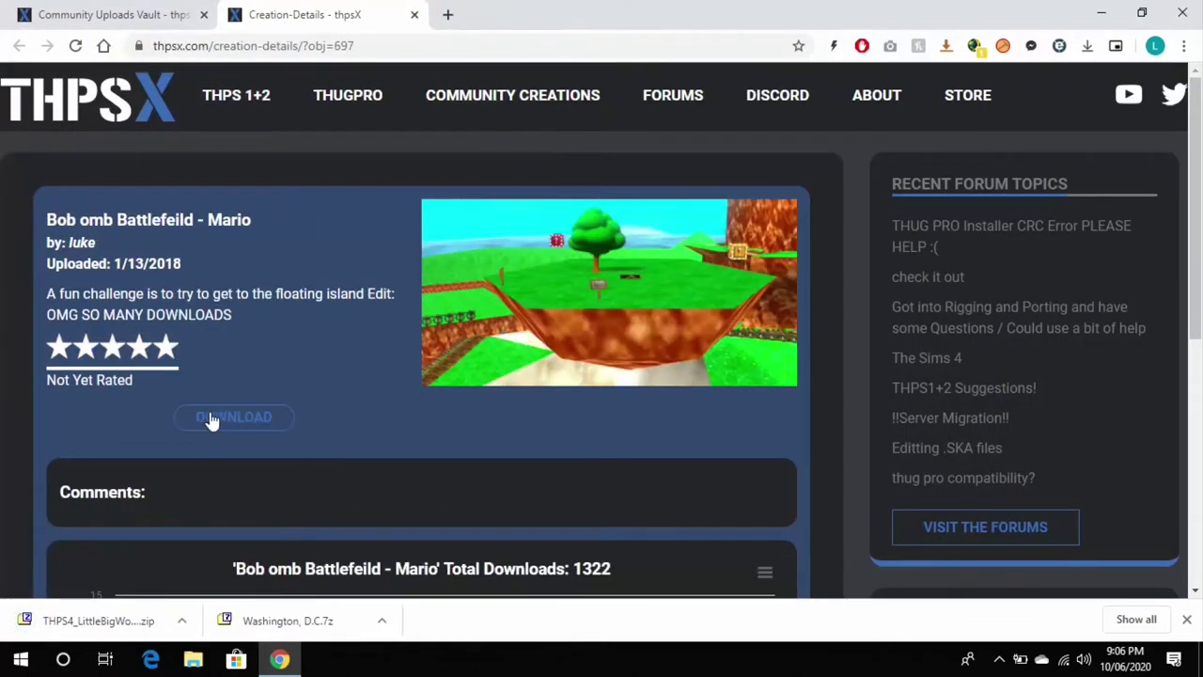
Download the Bob omb Battlefeild - Mario level and close its details page.
left_click(211, 419)
left_click(446, 393)
left_click(414, 15)
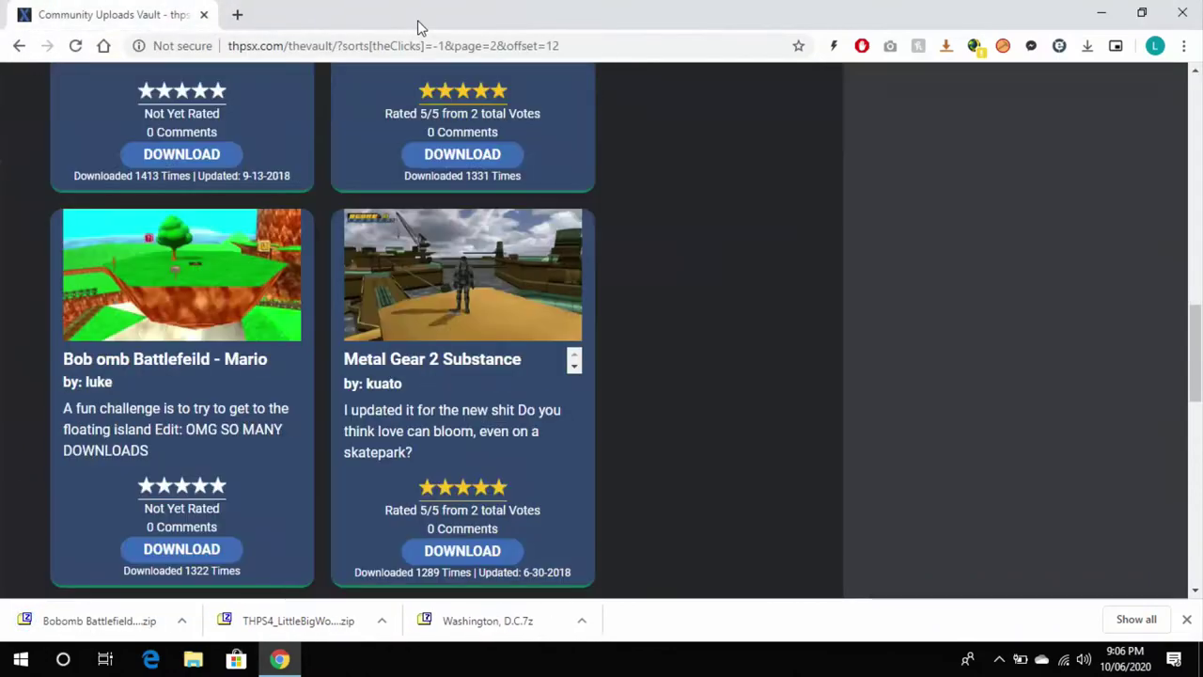
Show the downloaded Washington, D.C.7z in its folder and extract it with 7-Zip into a Washington, D.C subfolder.
left_click(584, 622)
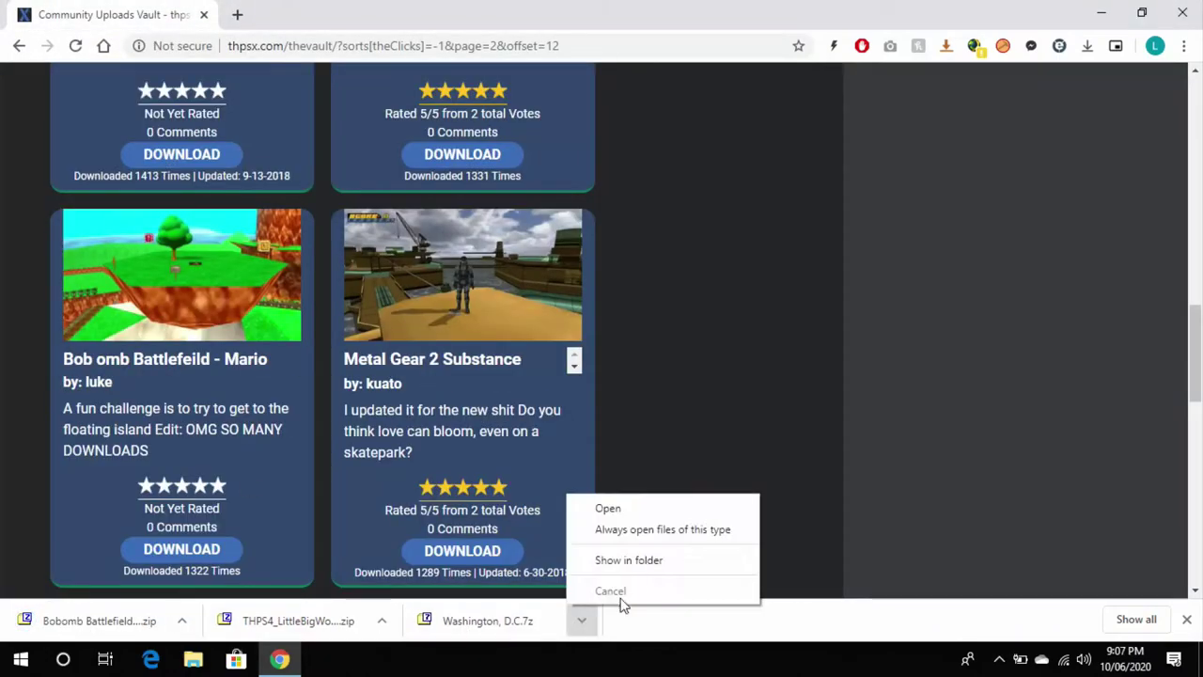
left_click(647, 562)
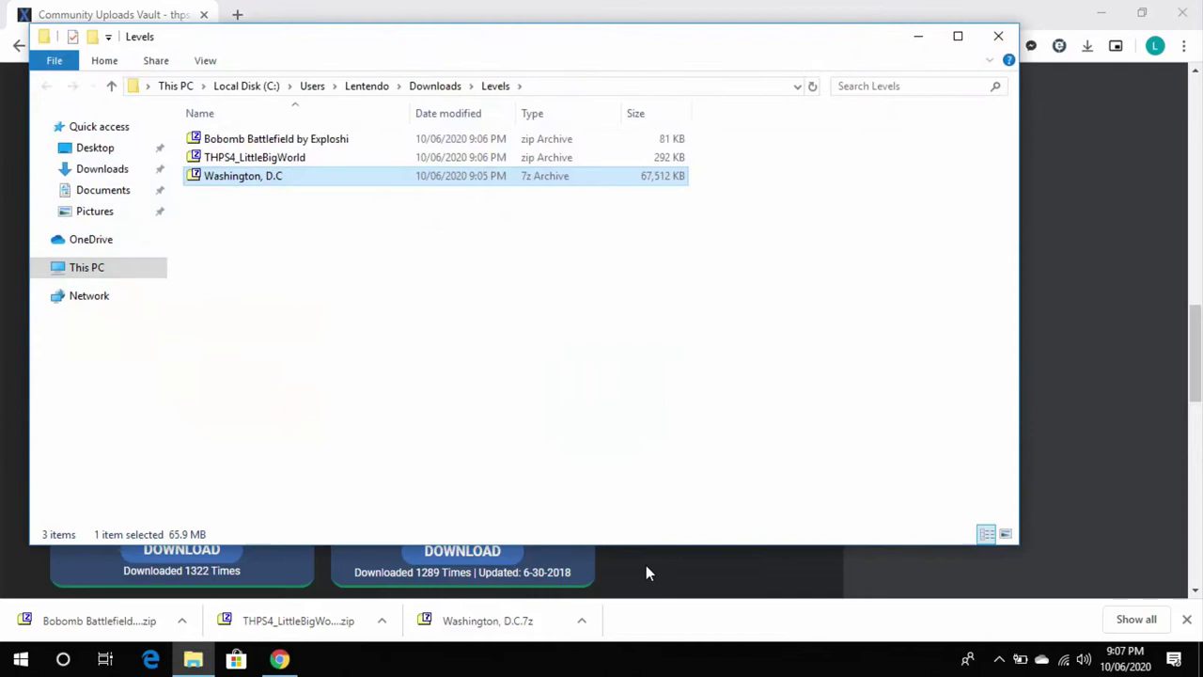
left_click(958, 35)
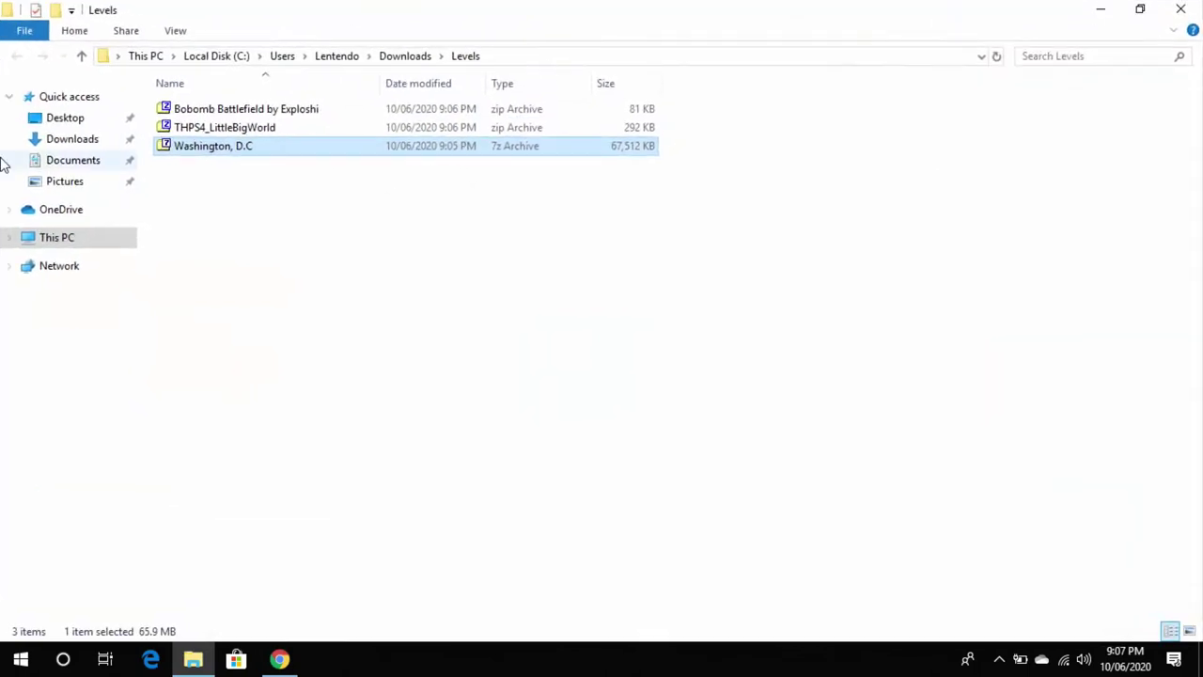
right_click(227, 148)
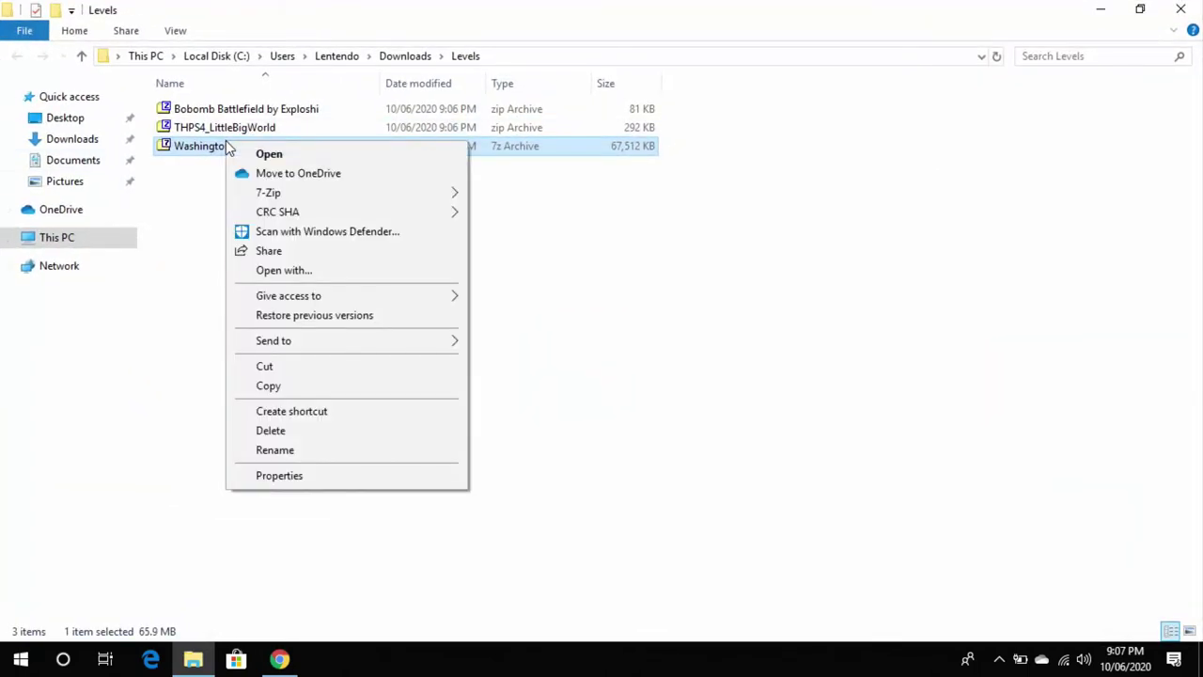
mouse_move(268, 193)
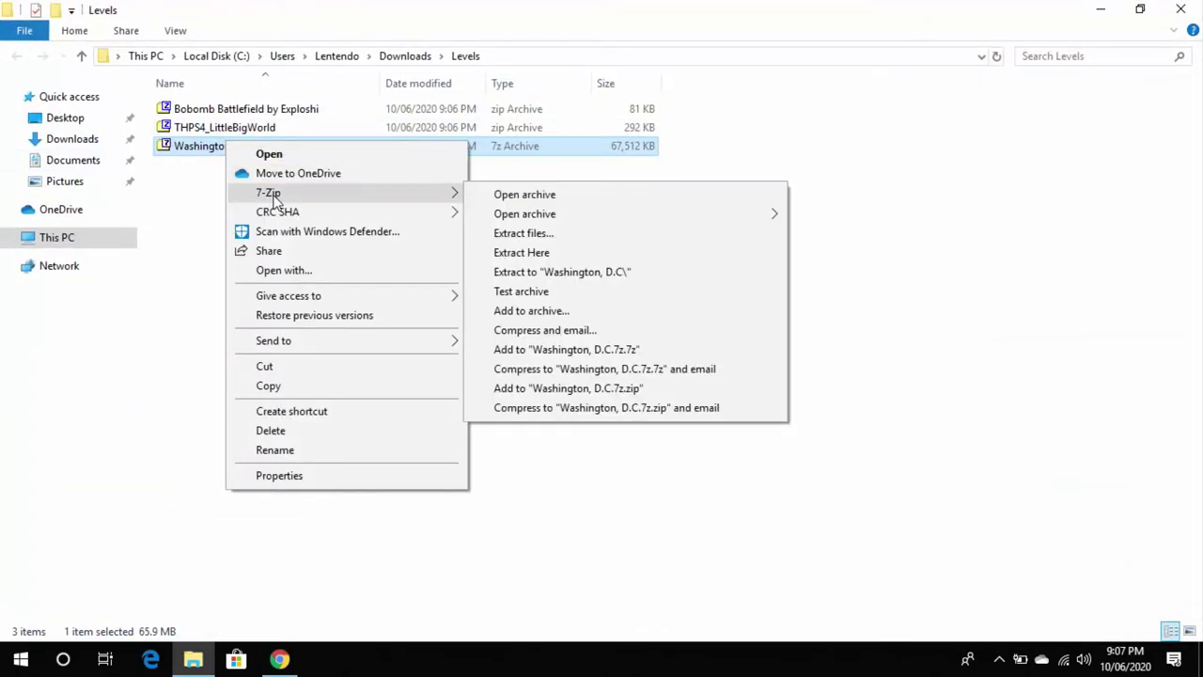
left_click(542, 273)
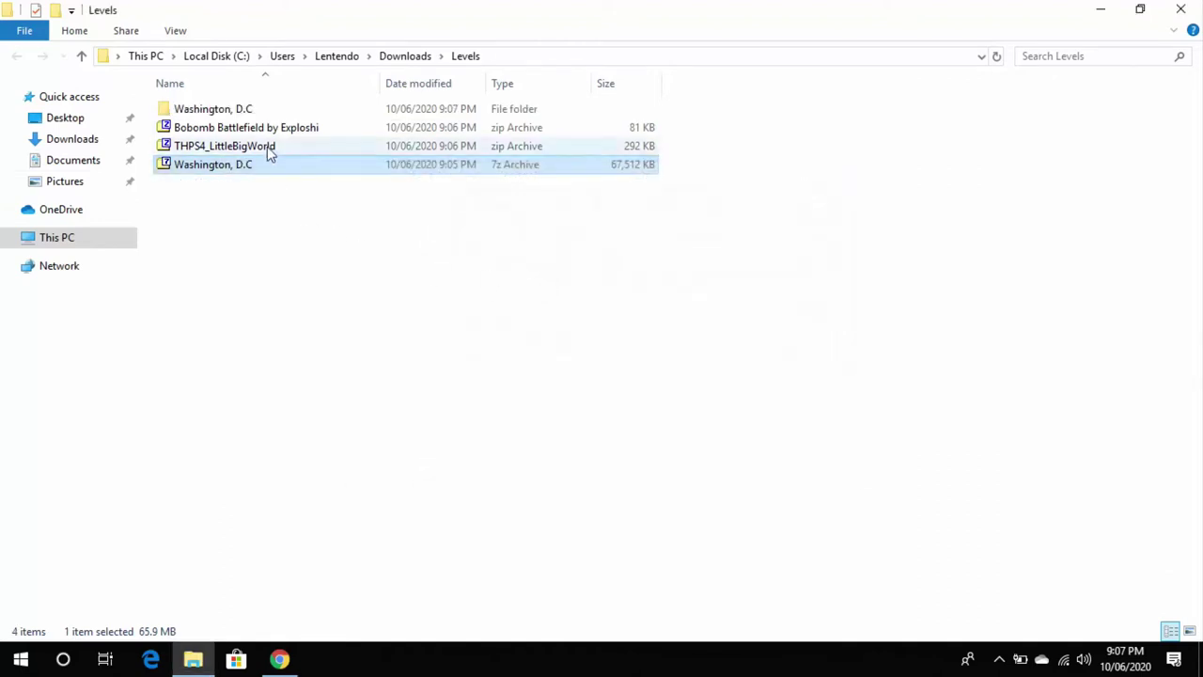
Examine the extracted Washington, D.C folder down to its WashingtonDC and WashingtonDC_sky level folders, ending back at its User folder.
double_click(246, 111)
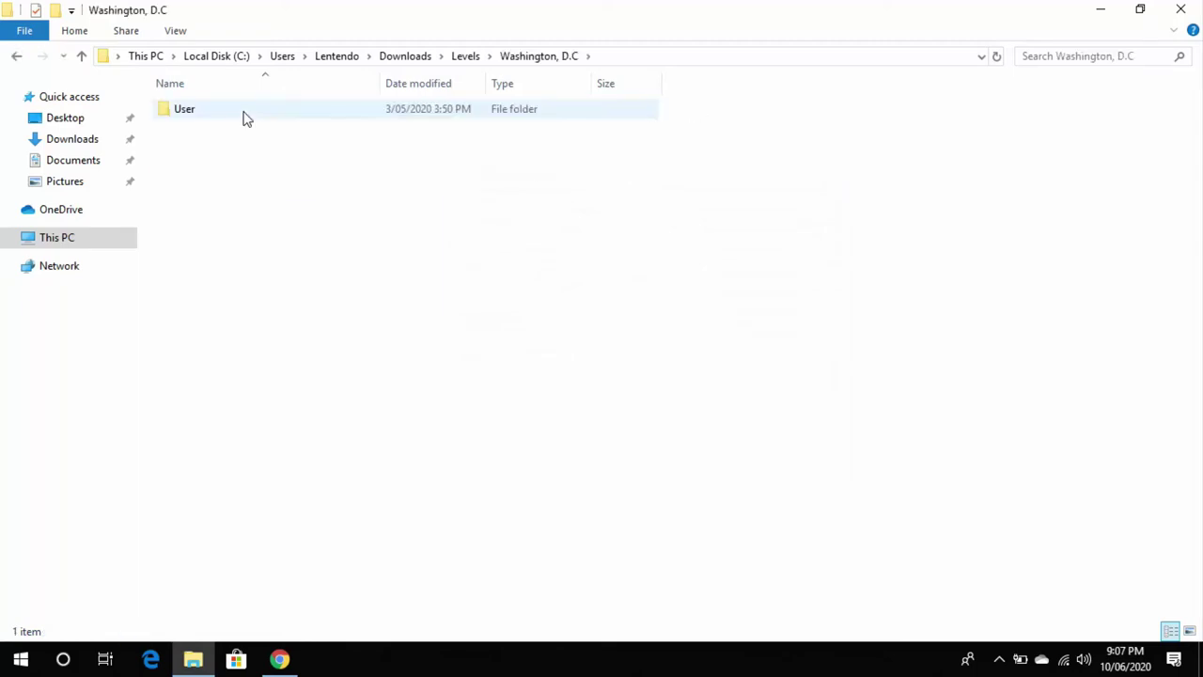
double_click(244, 113)
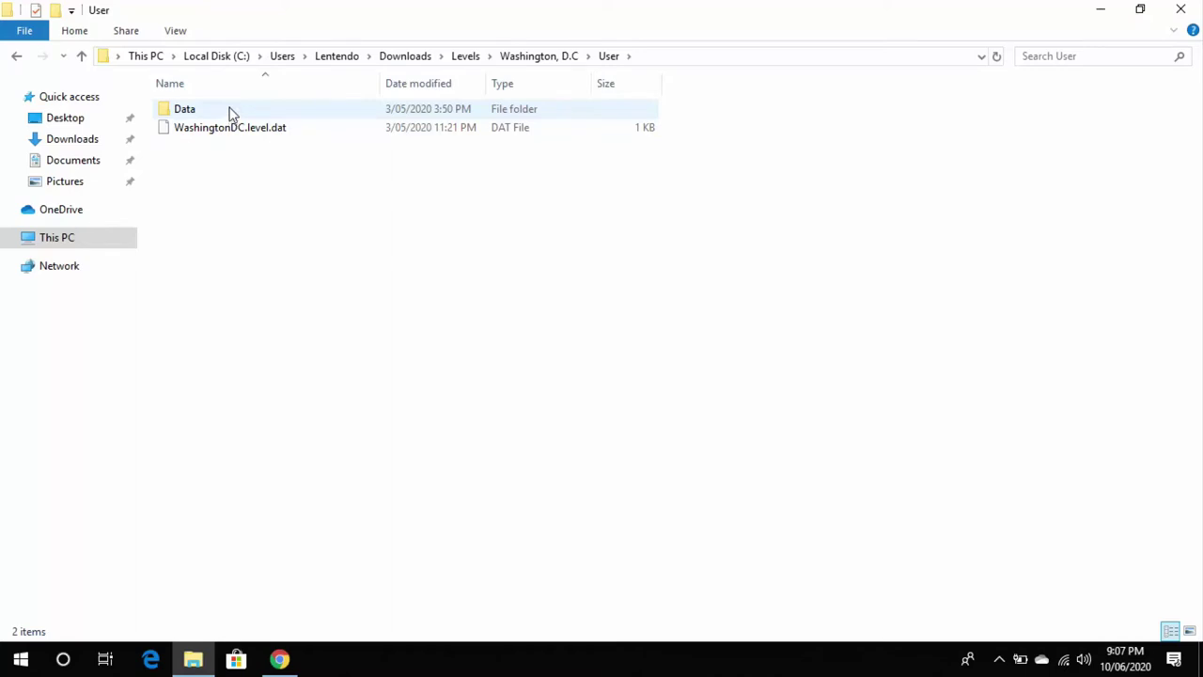
double_click(232, 113)
double_click(233, 111)
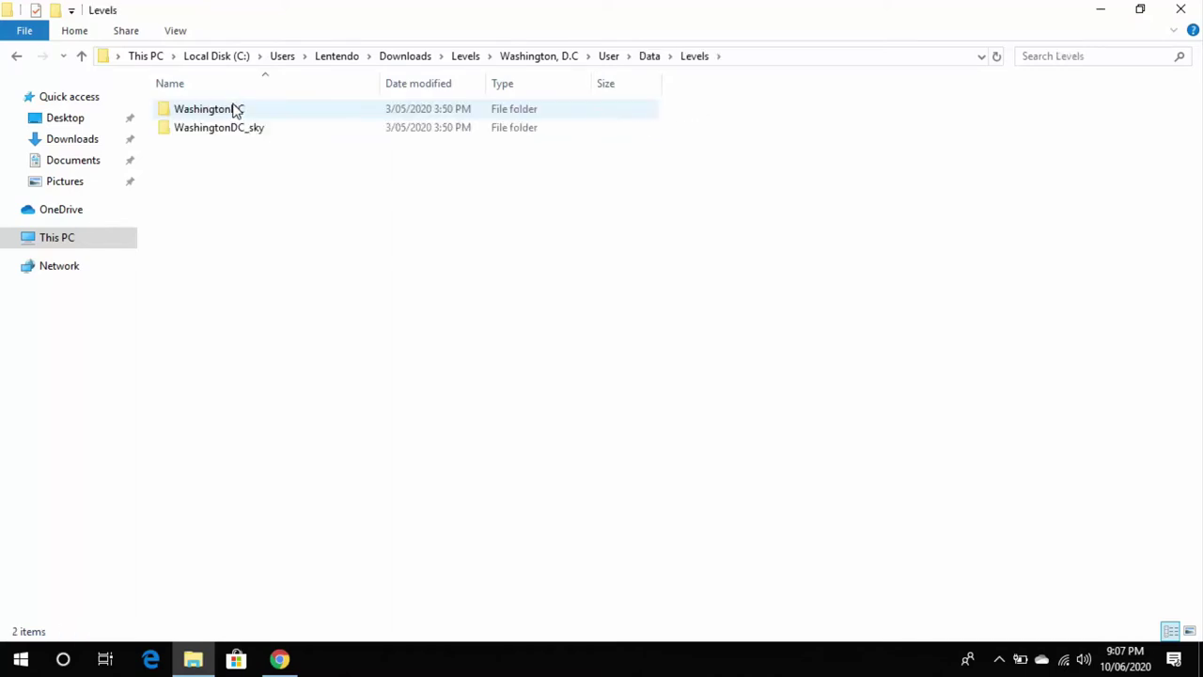
double_click(261, 109)
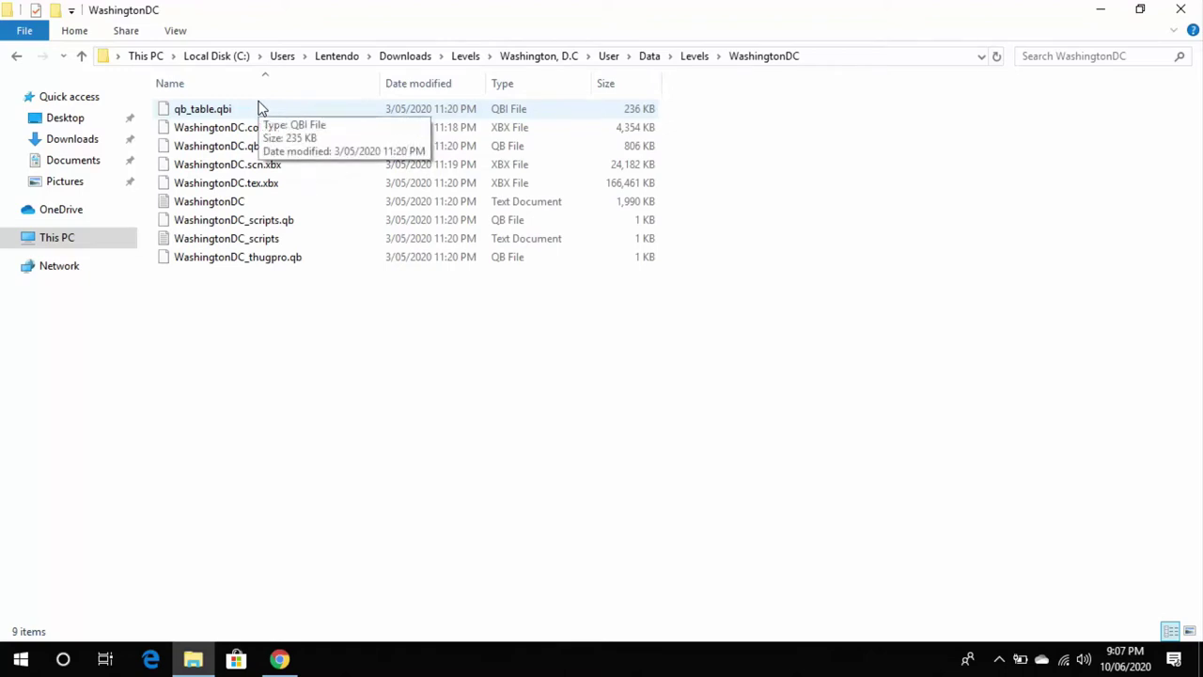
key("BackSpace")
key("Down")
key("Return")
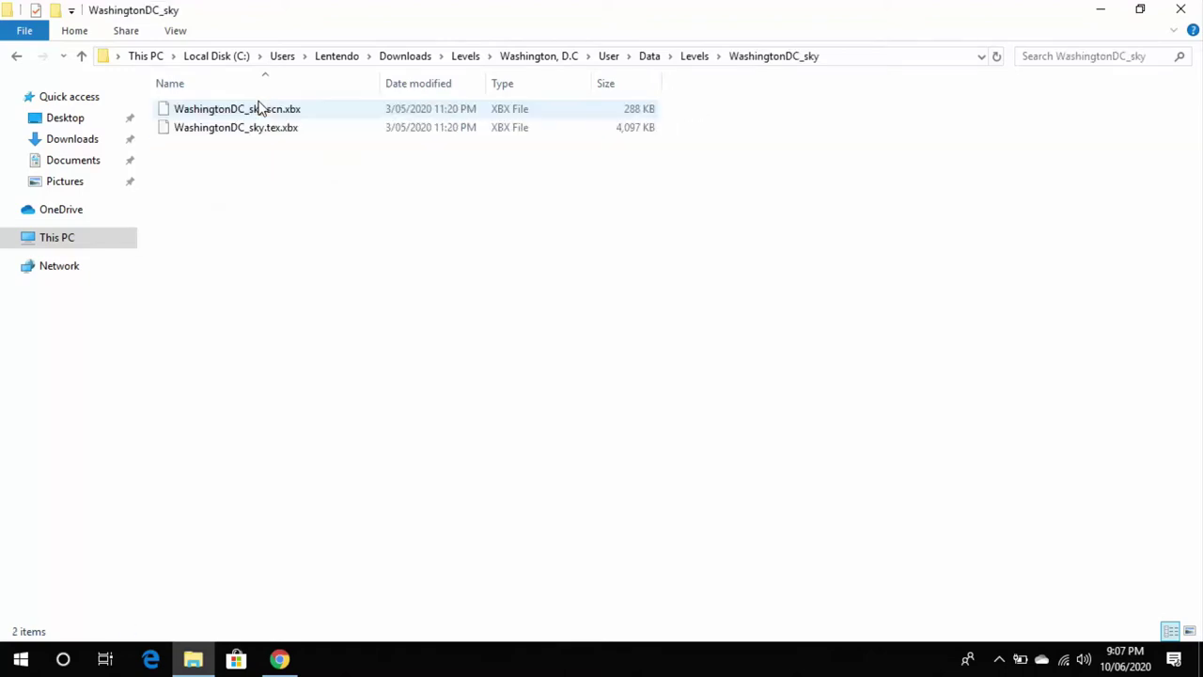
key("BackSpace")
key("BackSpace")
key("BackSpace")
key("BackSpace")
key("BackSpace")
key("Return")
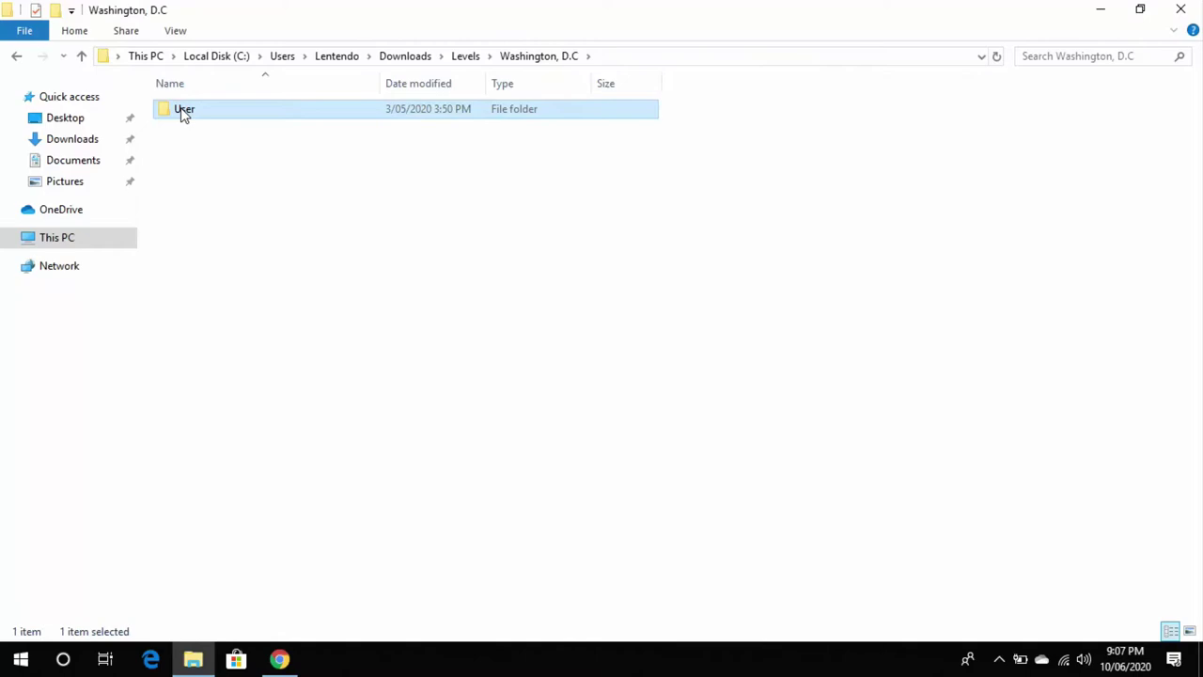
Open a second File Explorer window and arrange it side by side with the Washington, D.C folder window.
right_click(21, 658)
left_click(83, 541)
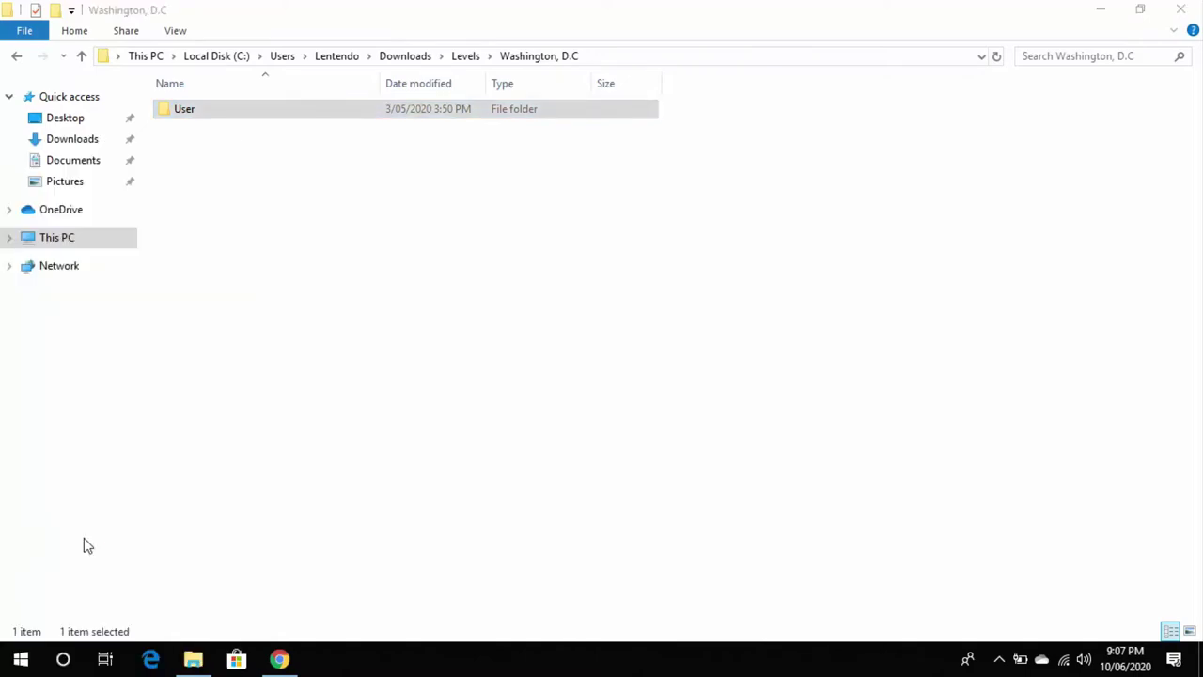
key("super+Right")
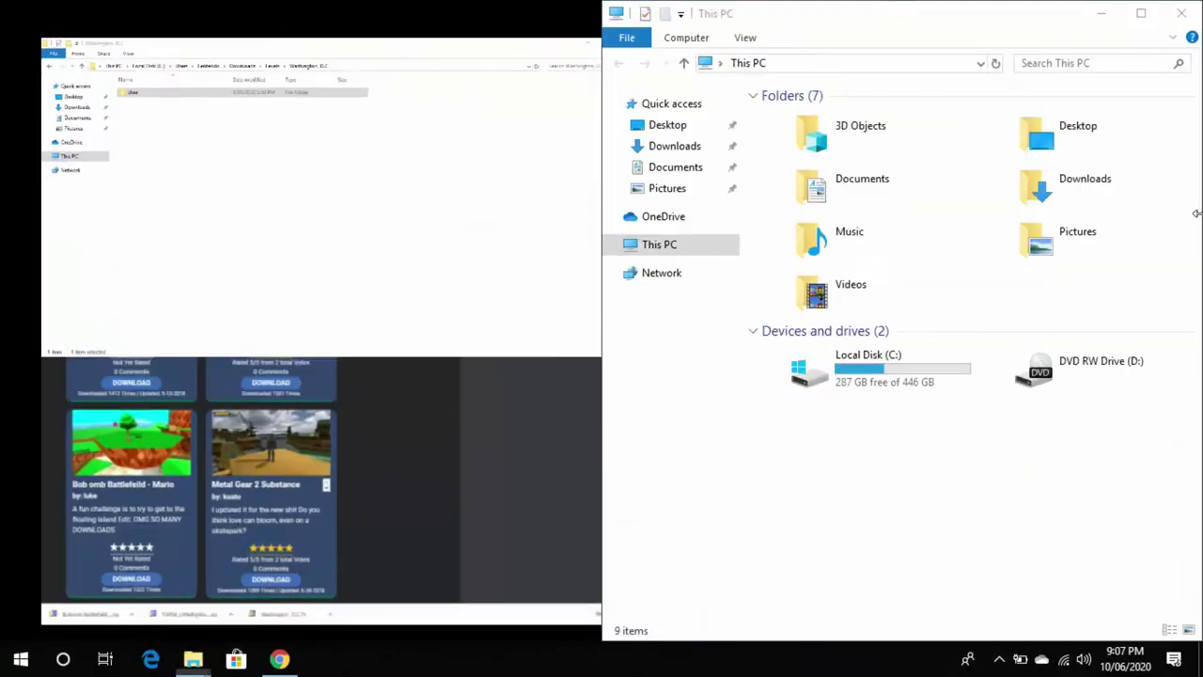
left_click(433, 60)
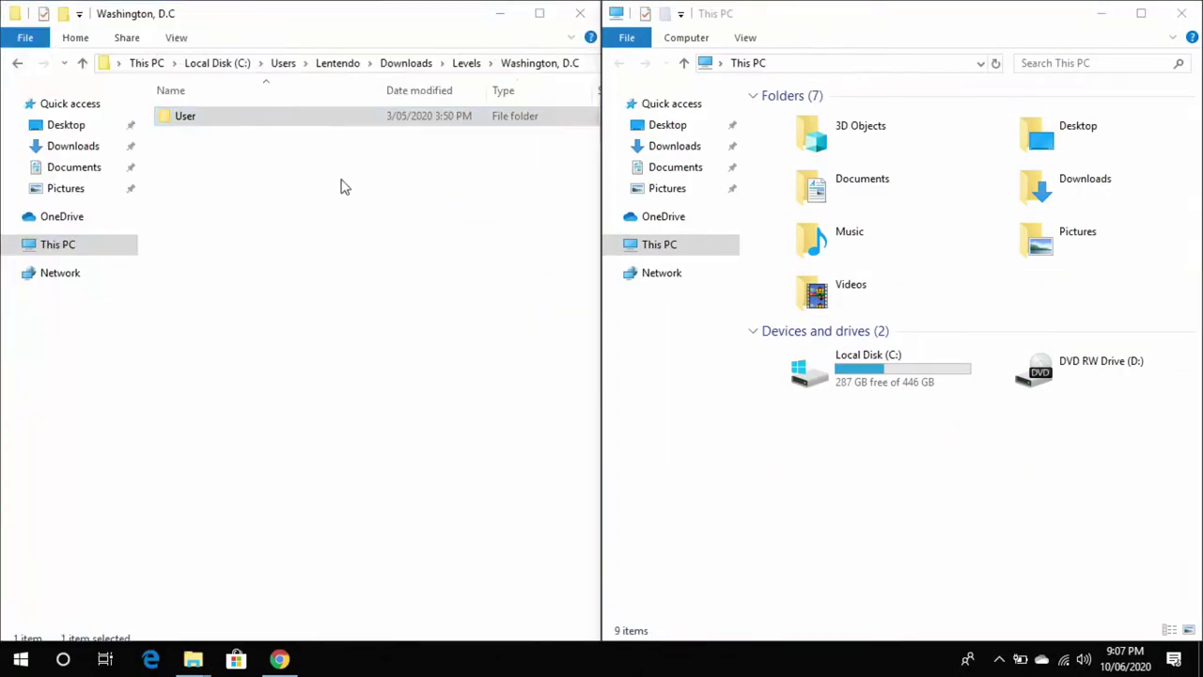
In the This PC window, go to %appdata%, go up to AppData, and open the Local\THUG Pro\User folder.
left_click(789, 61)
left_click(789, 60)
type("%appdata%")
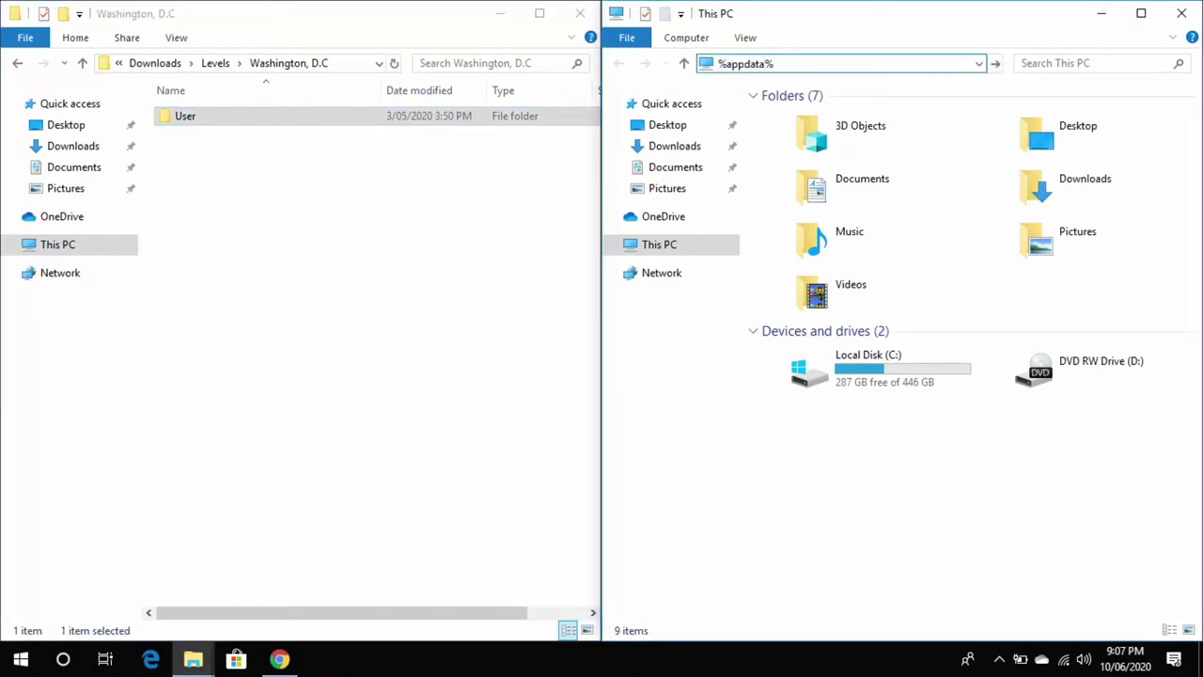
key("Return")
left_click(811, 65)
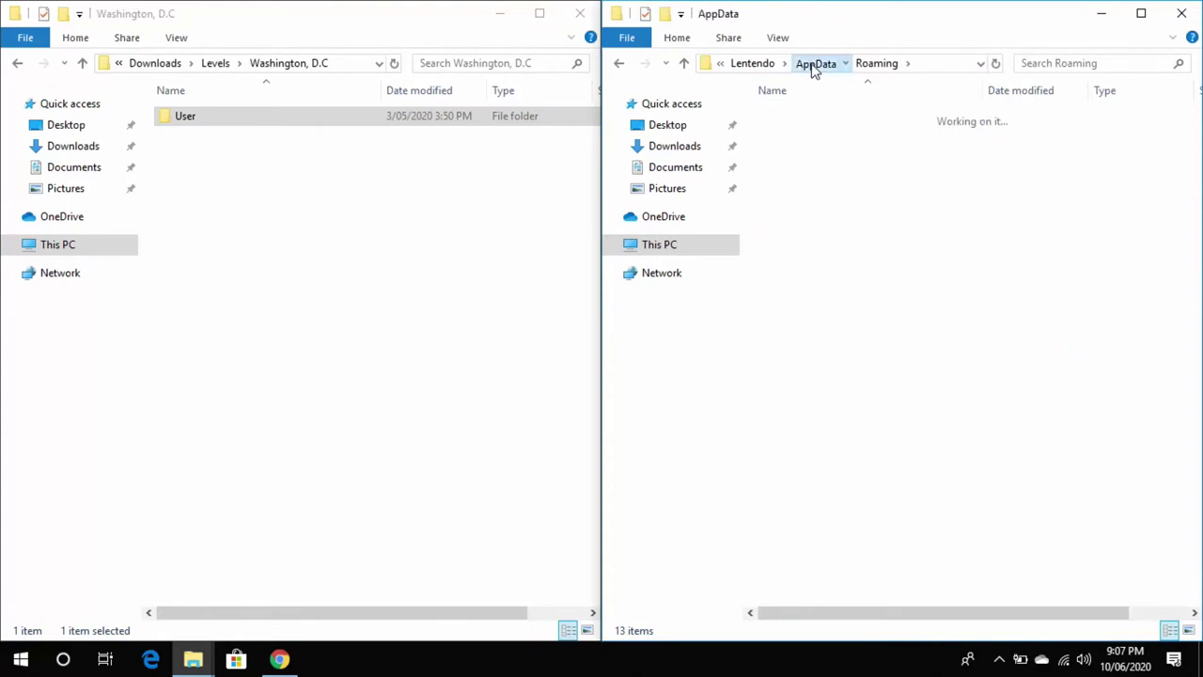
double_click(792, 118)
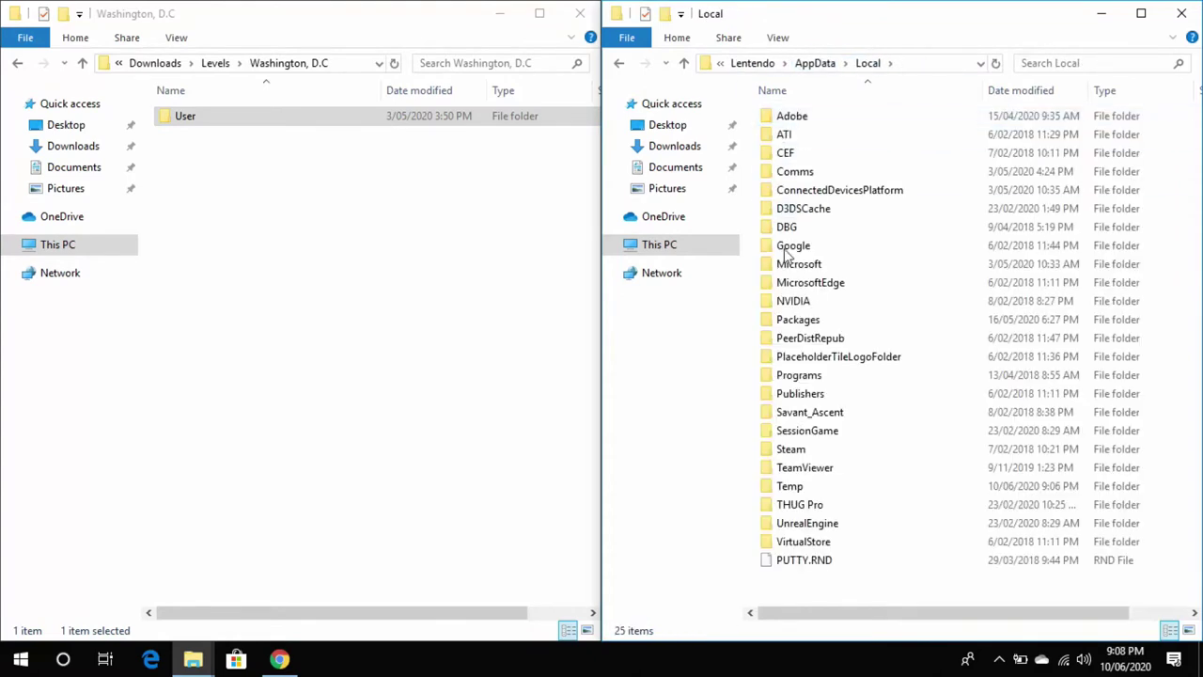
double_click(797, 505)
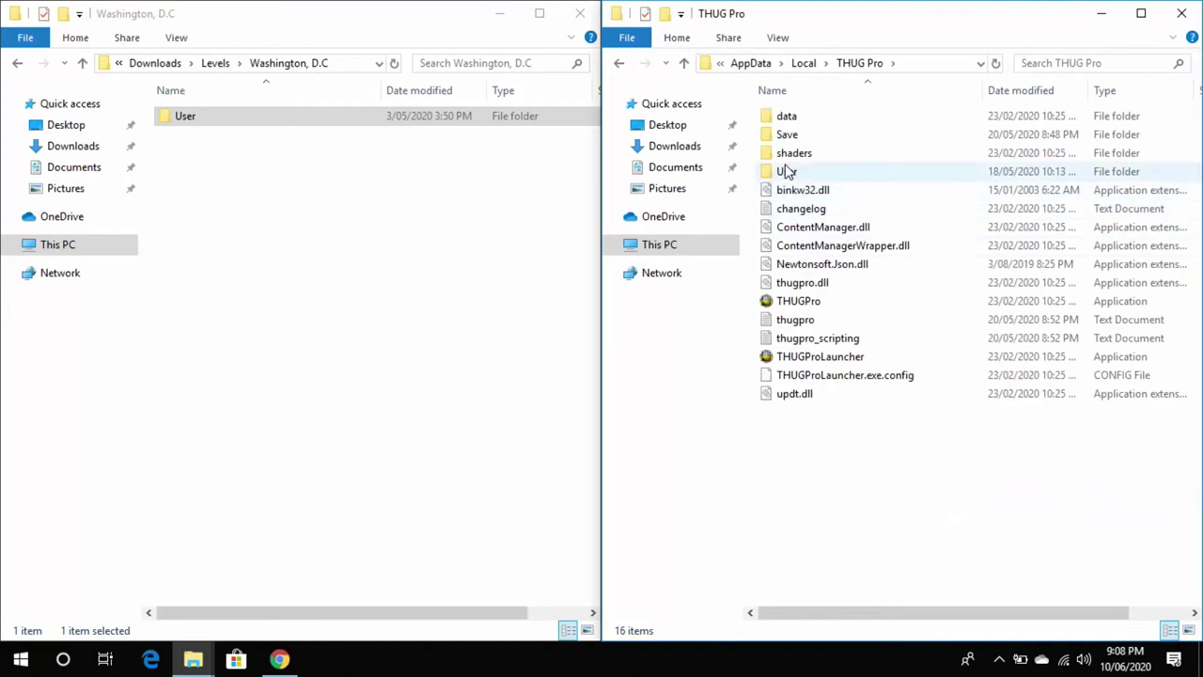
double_click(785, 173)
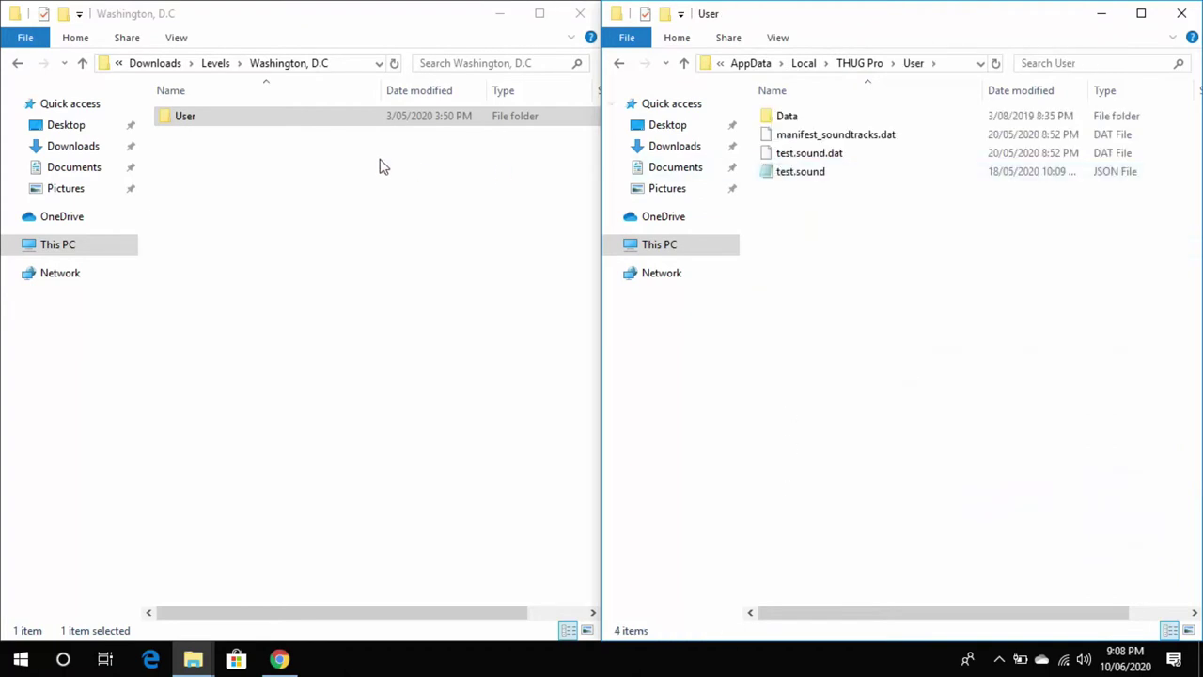
Move WashingtonDC.level.dat from the extracted User folder into THUG Pro's User folder.
double_click(259, 125)
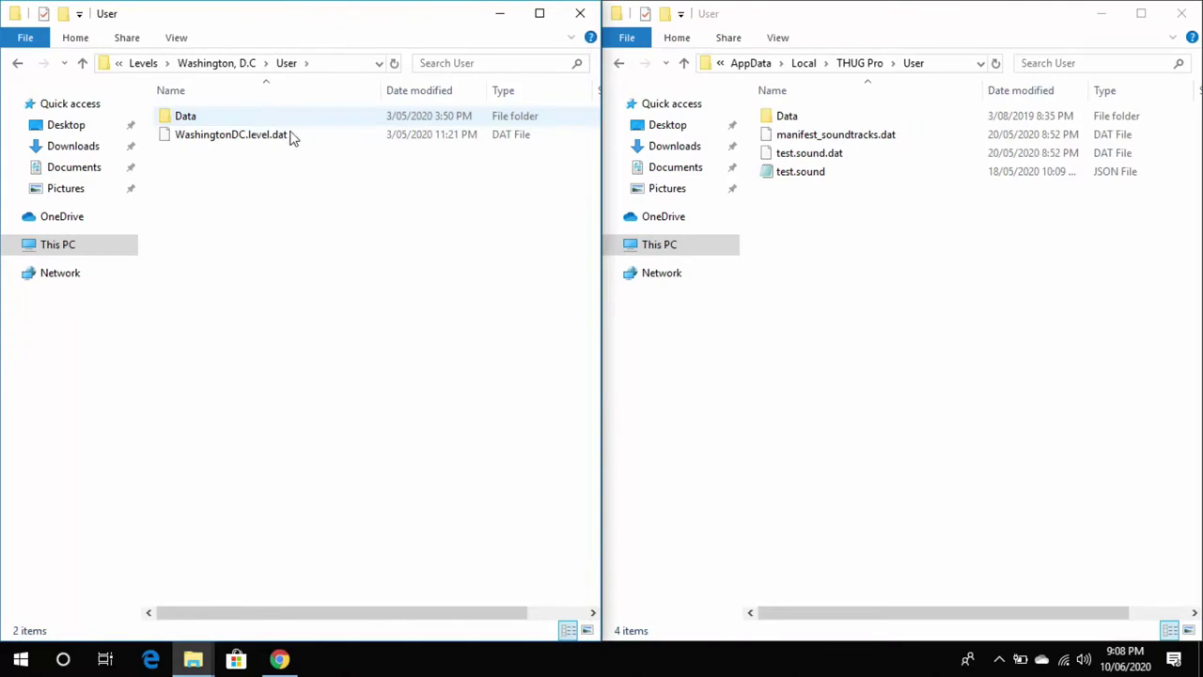
left_click(264, 136)
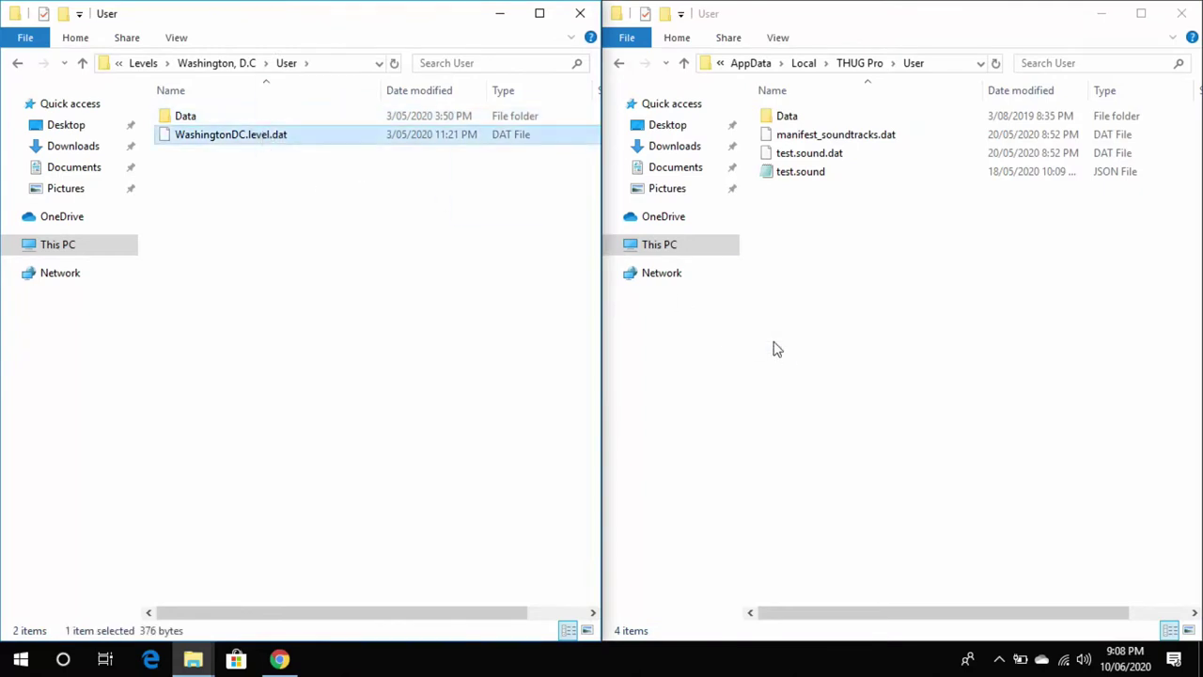
left_click_drag(774, 345, 1037, 366)
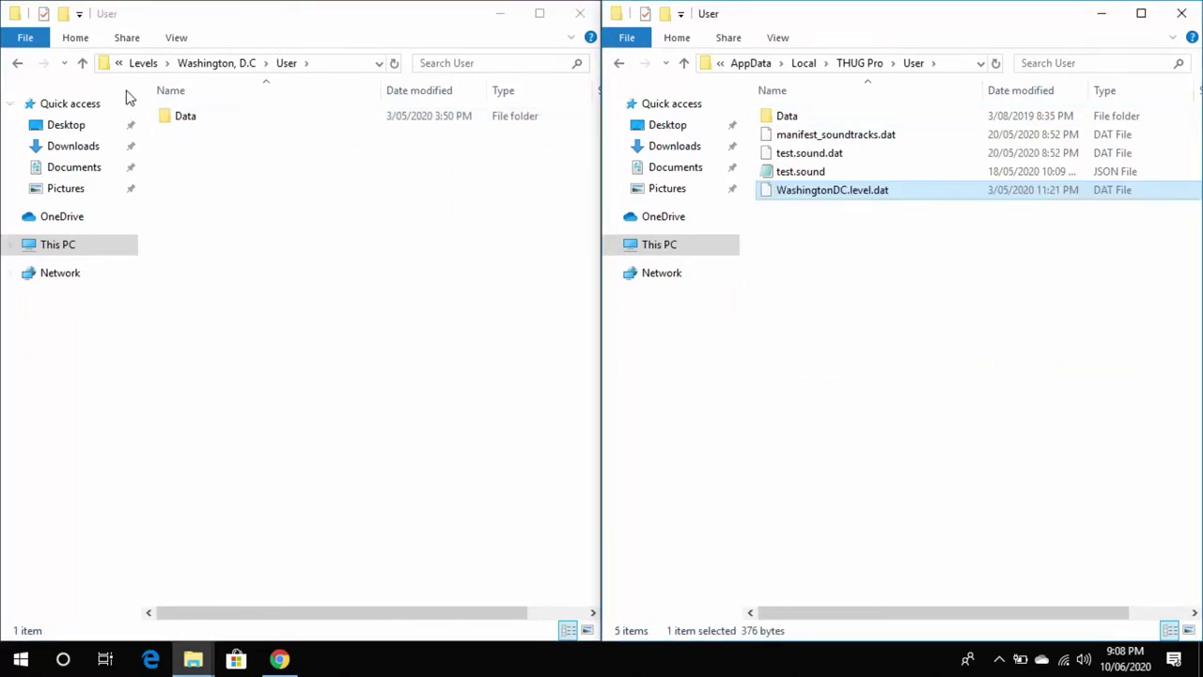
Move the Levels folder from the extracted User\Data folder into THUG Pro's User\Data folder.
double_click(182, 118)
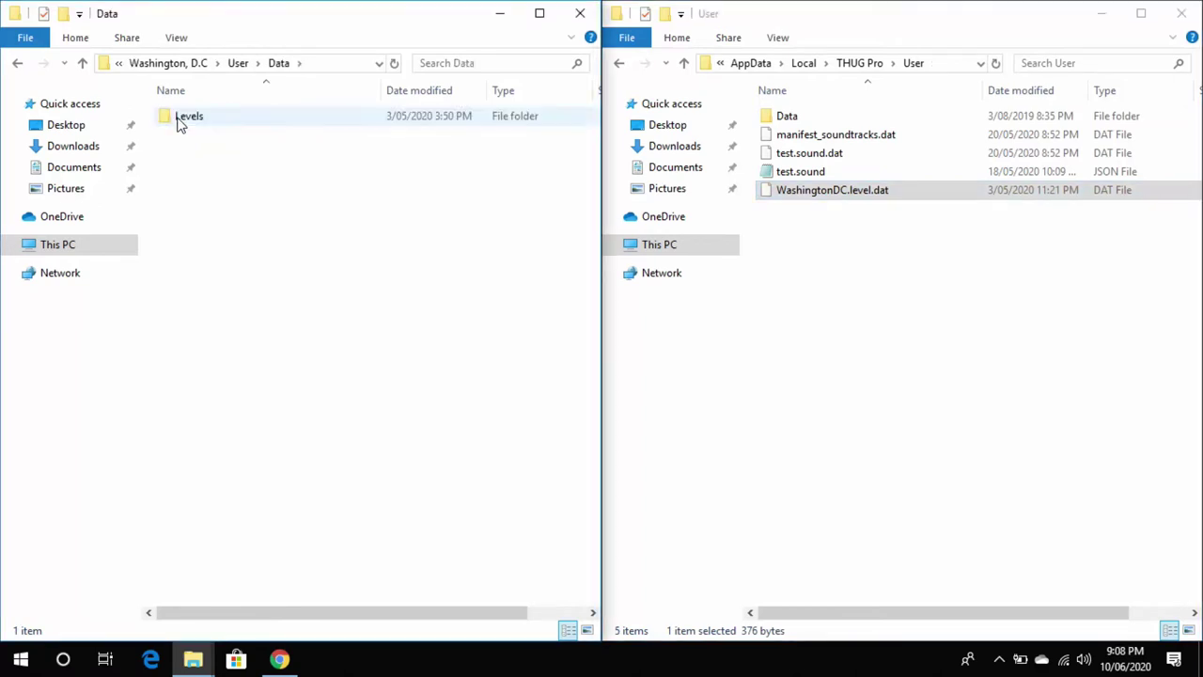
double_click(808, 118)
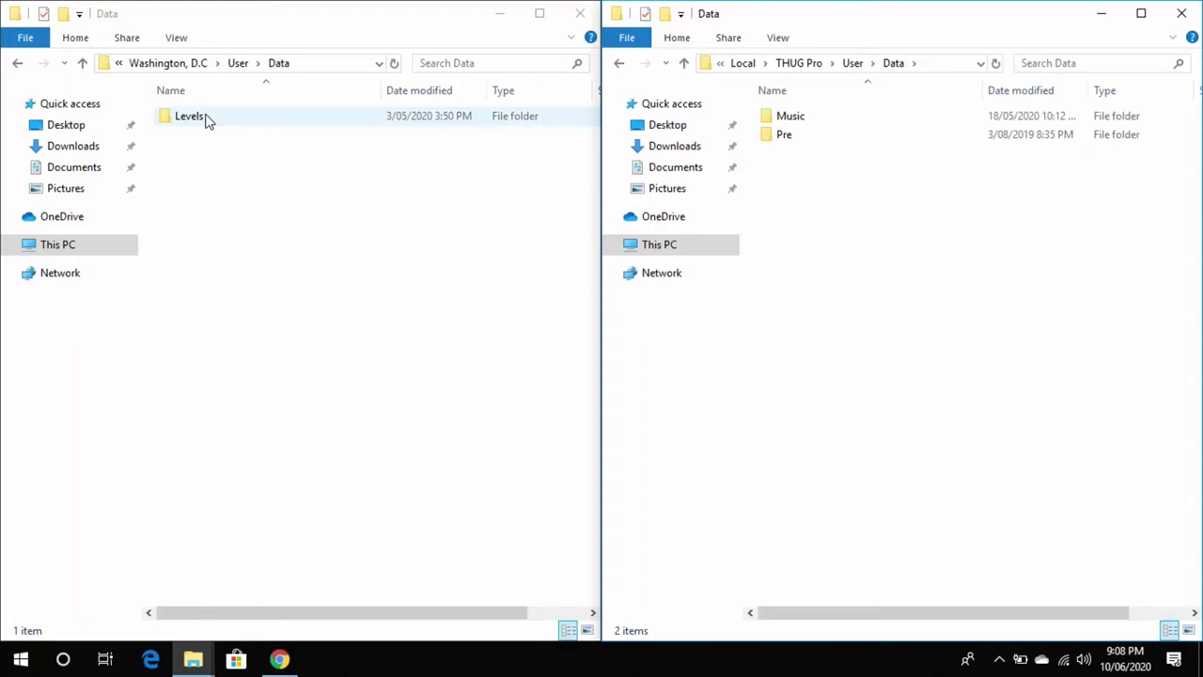
left_click_drag(207, 121, 905, 370)
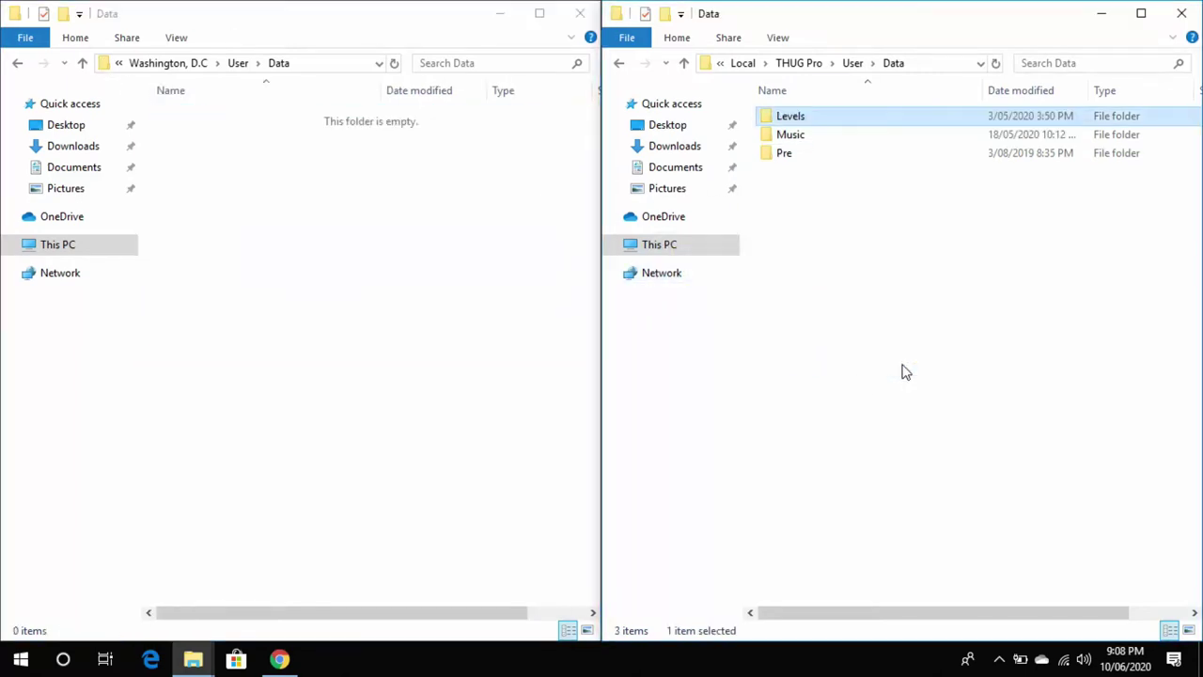
left_click(771, 325)
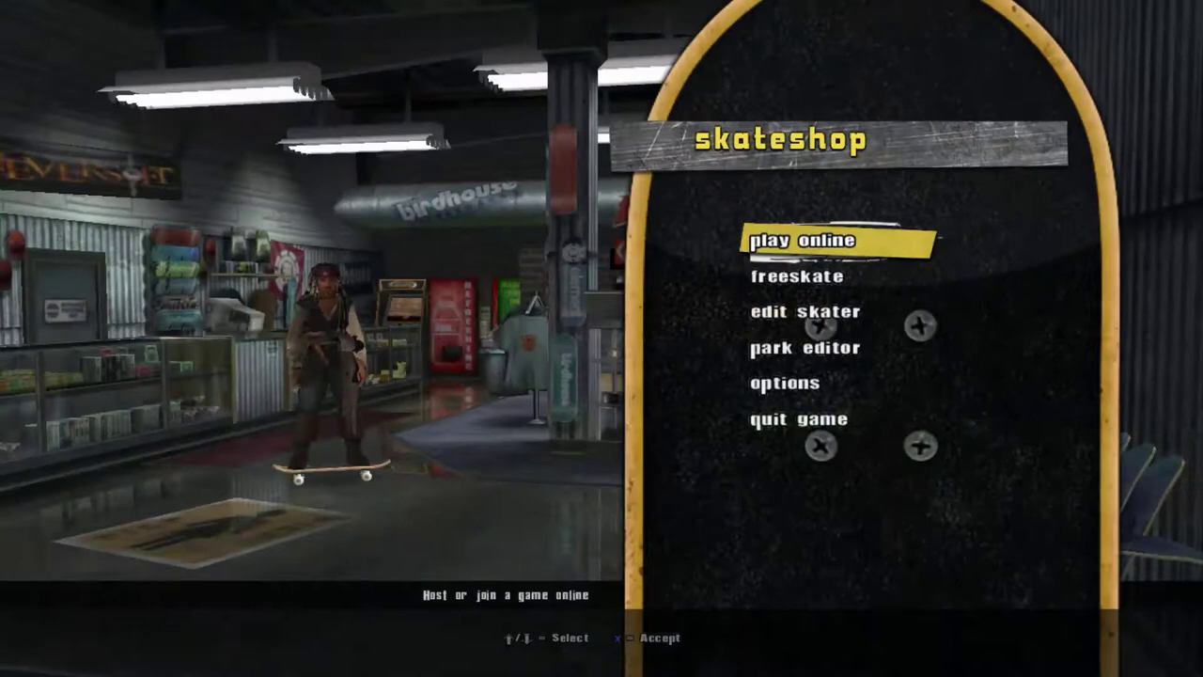
In THUG Pro, start a freeskate session as Jack Sparrow in the installed Washington DC custom level.
key("Down")
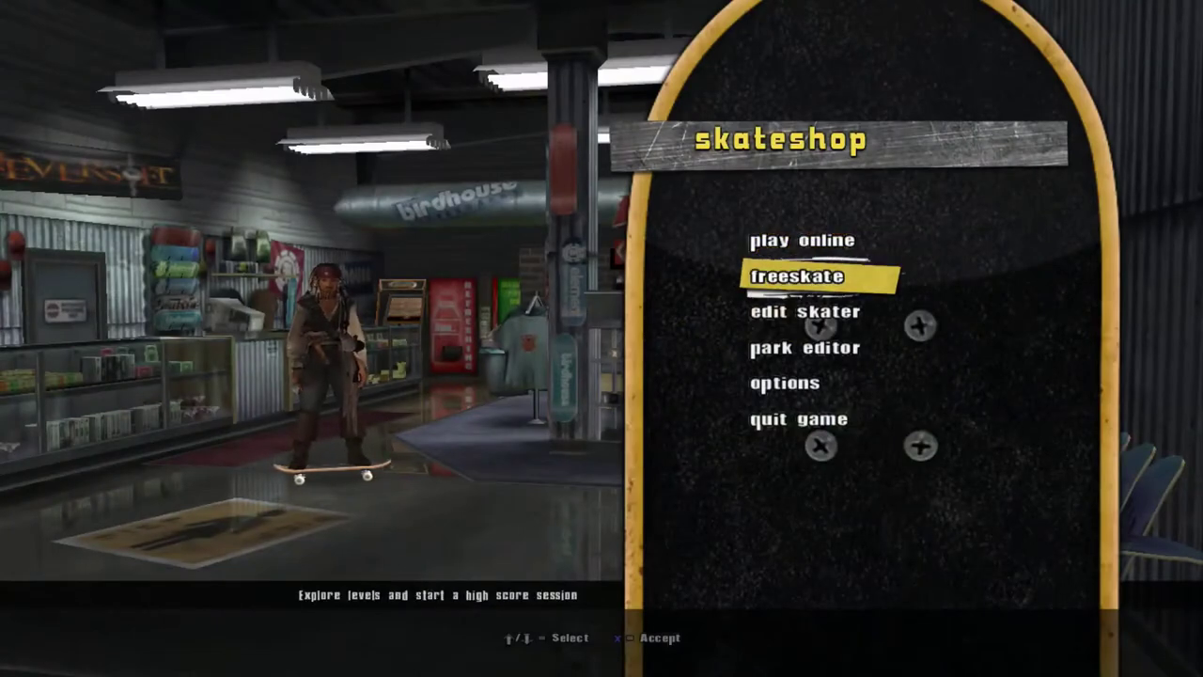
key("Return")
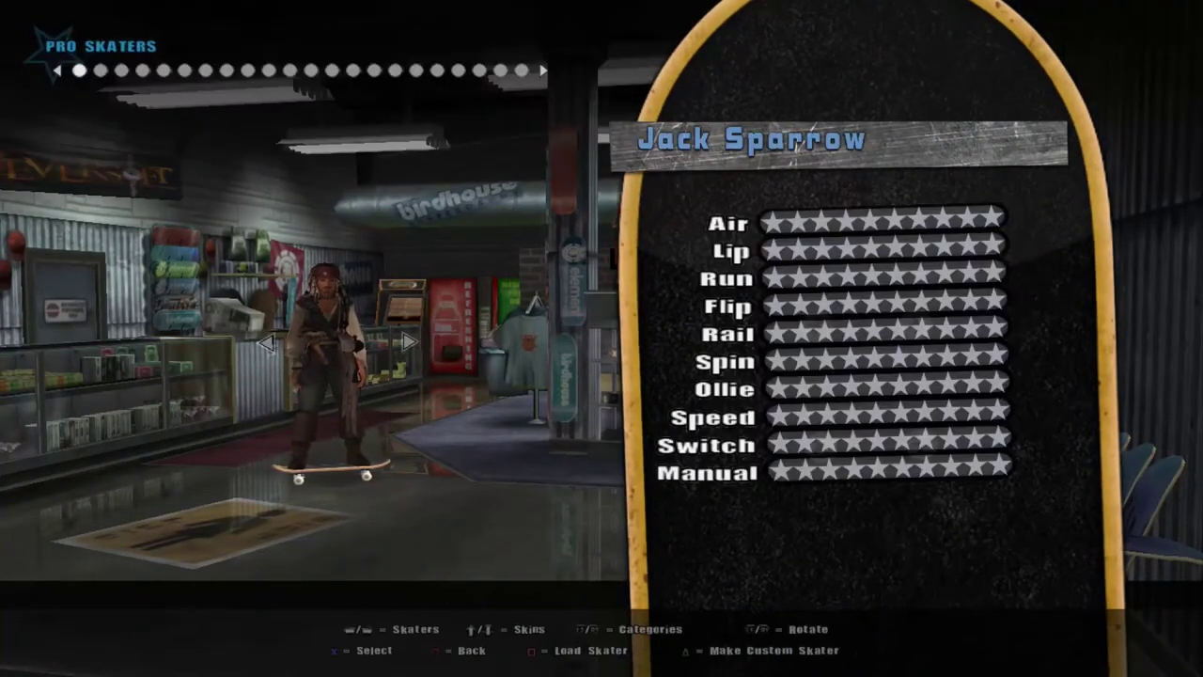
key("Return")
key("Return")
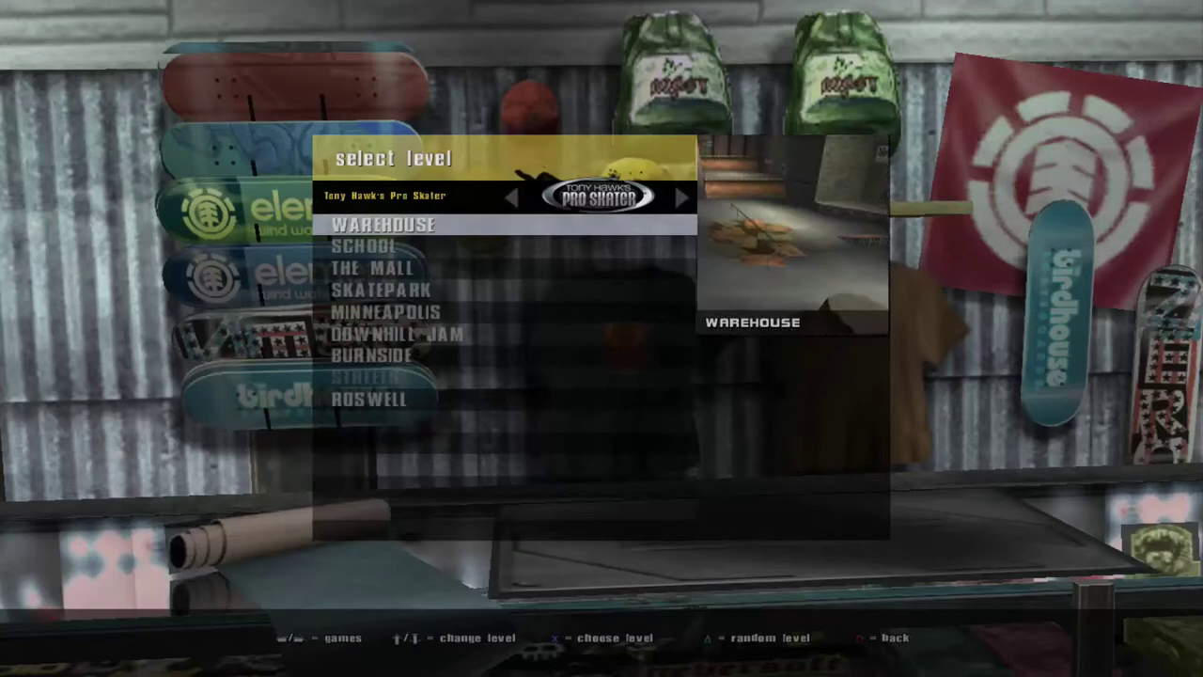
key("Left")
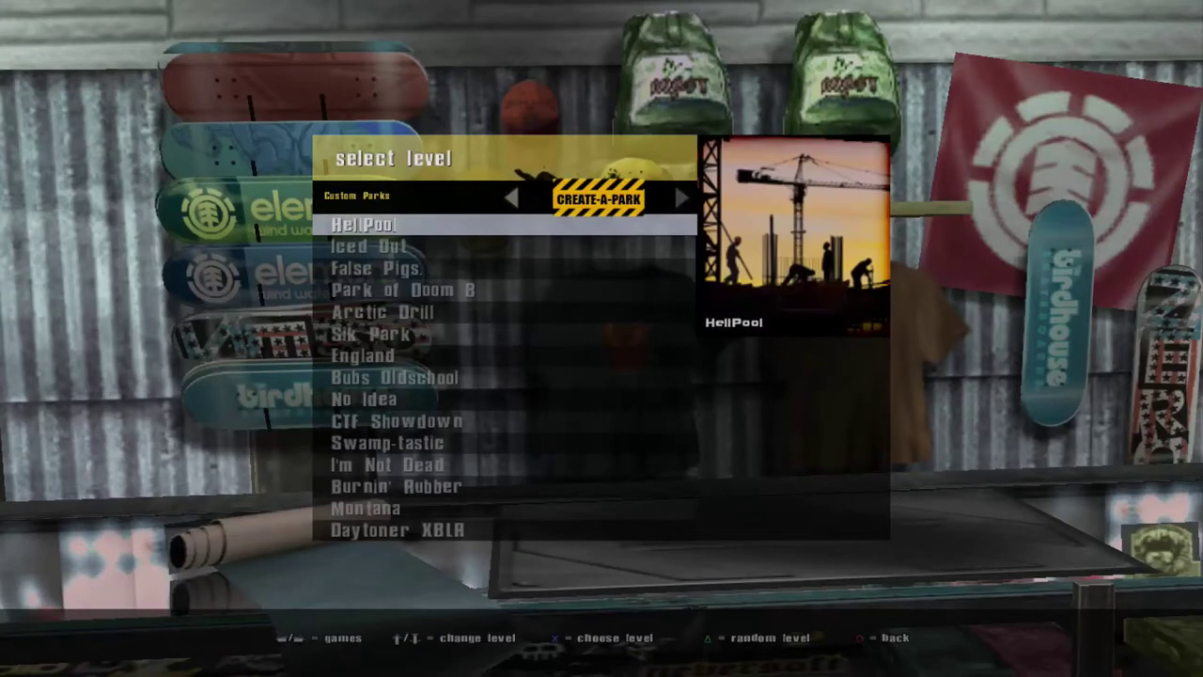
key("Left")
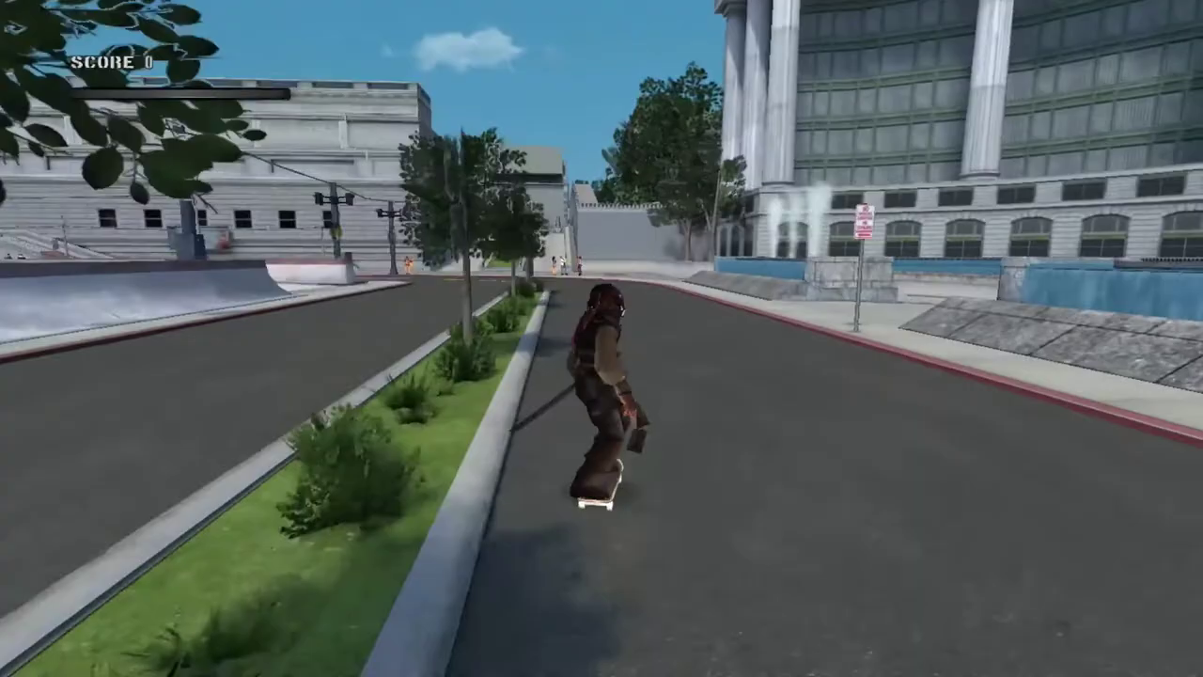
key("KP_2")
key("KP_4")
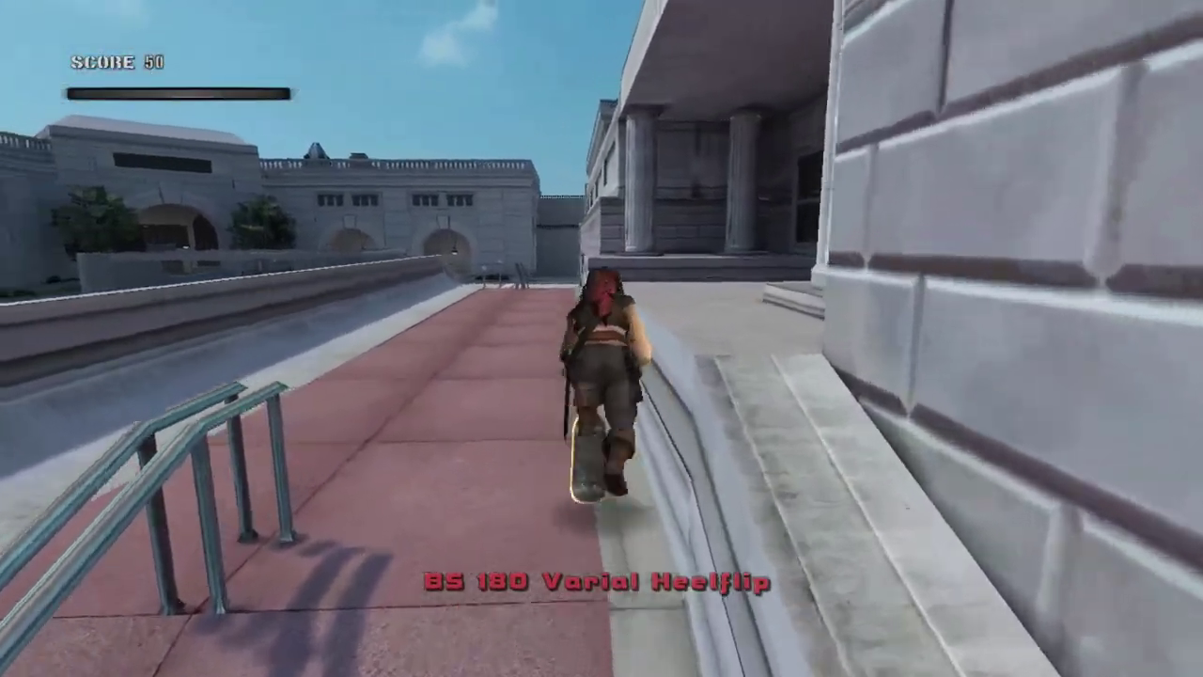
key("Right")
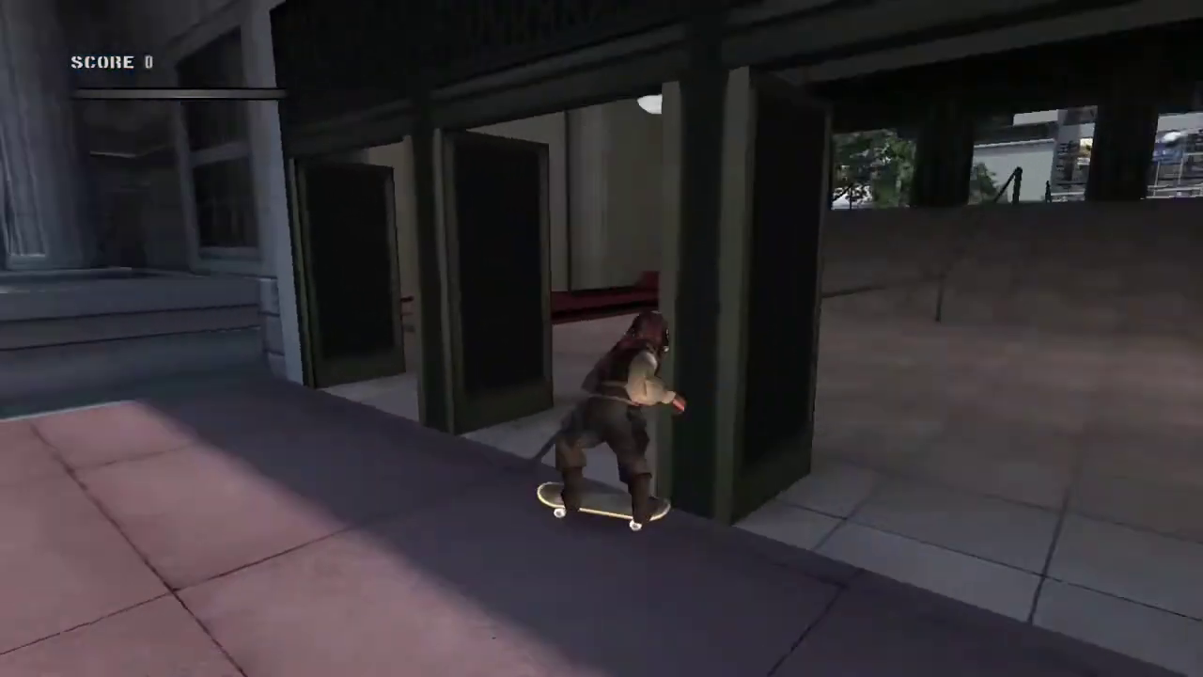
key("Left")
key("Right")
key("Left")
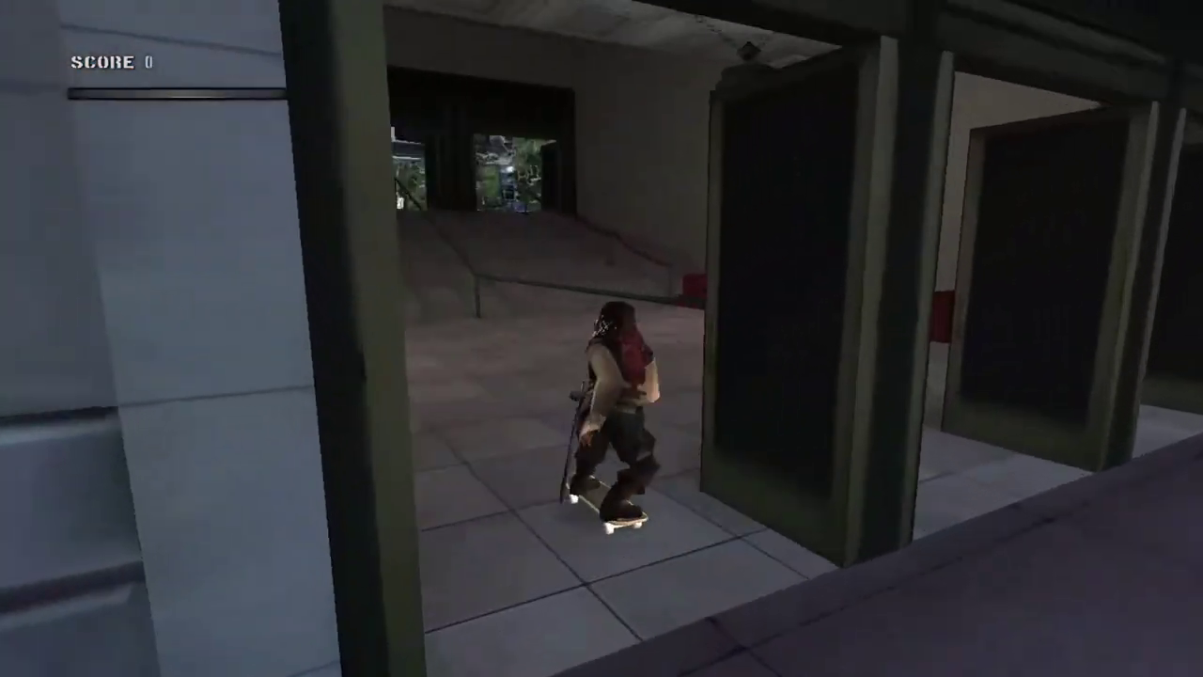
key("space")
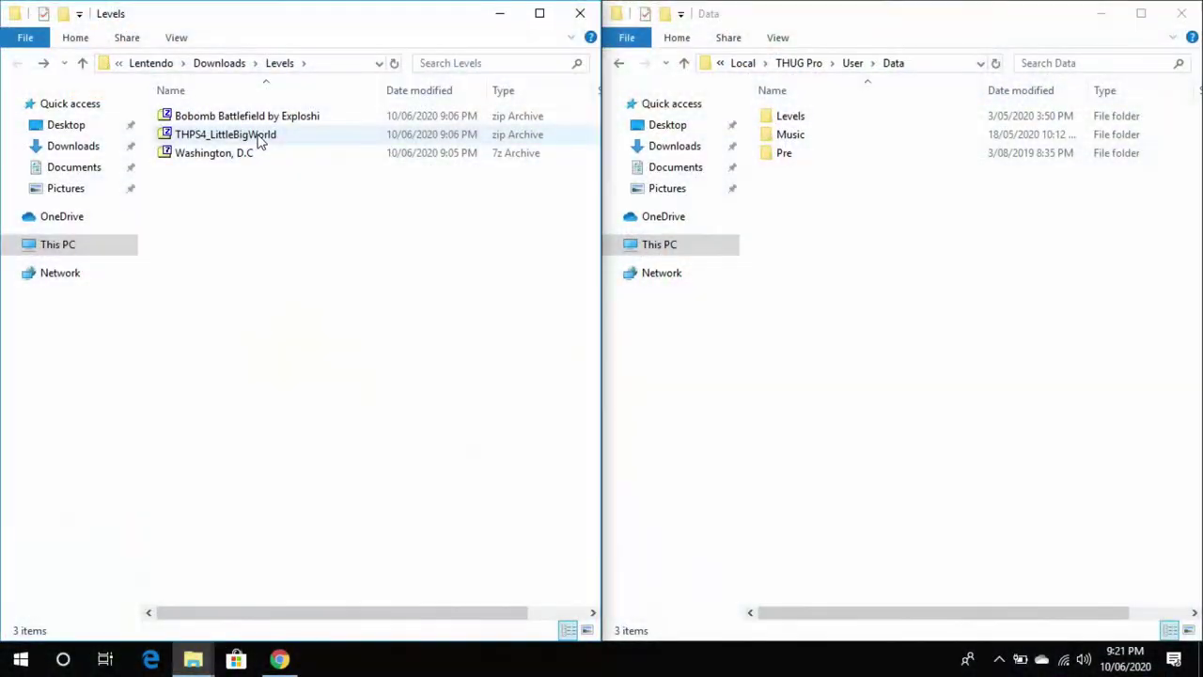
Extract the THPS4_LittleBigWorld archive into its own folder in Levels and open the extracted User folder.
right_click(260, 138)
mouse_move(402, 167)
left_click(540, 245)
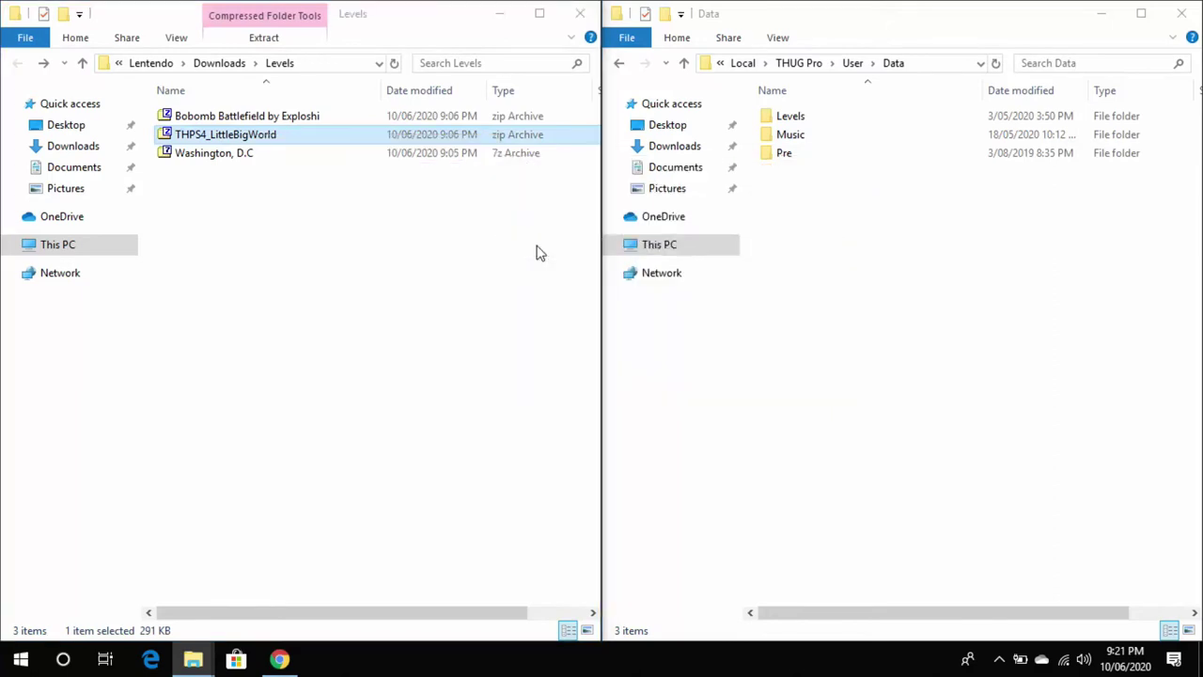
left_click(202, 115)
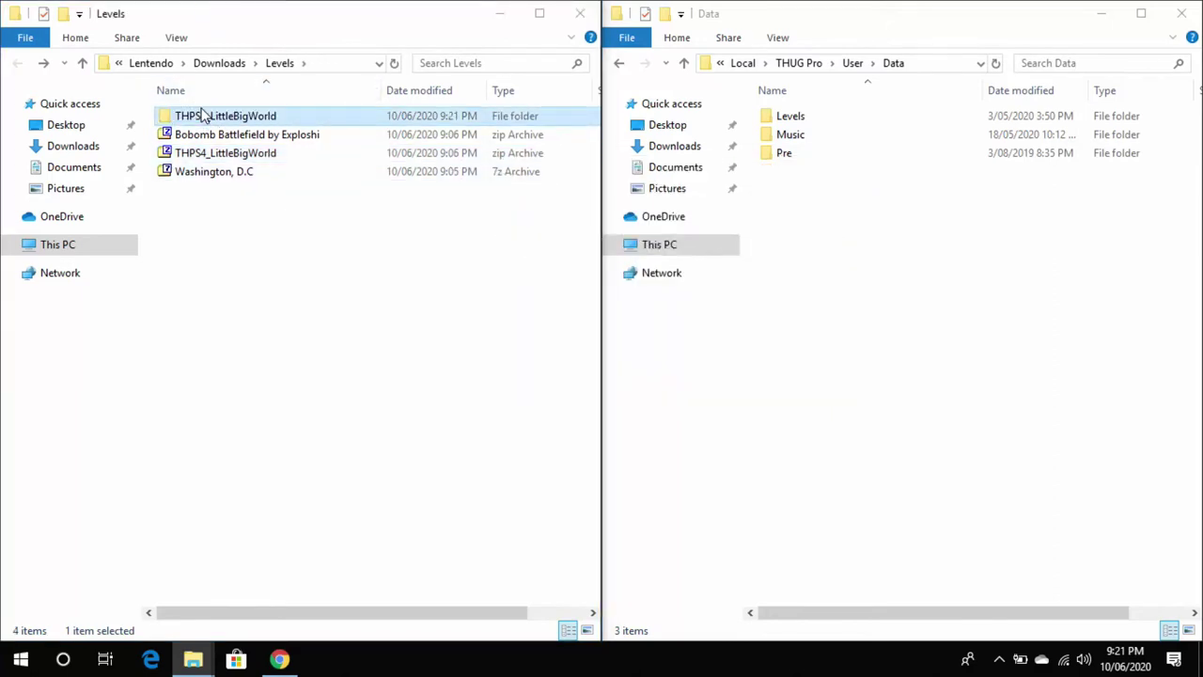
double_click(202, 114)
double_click(220, 117)
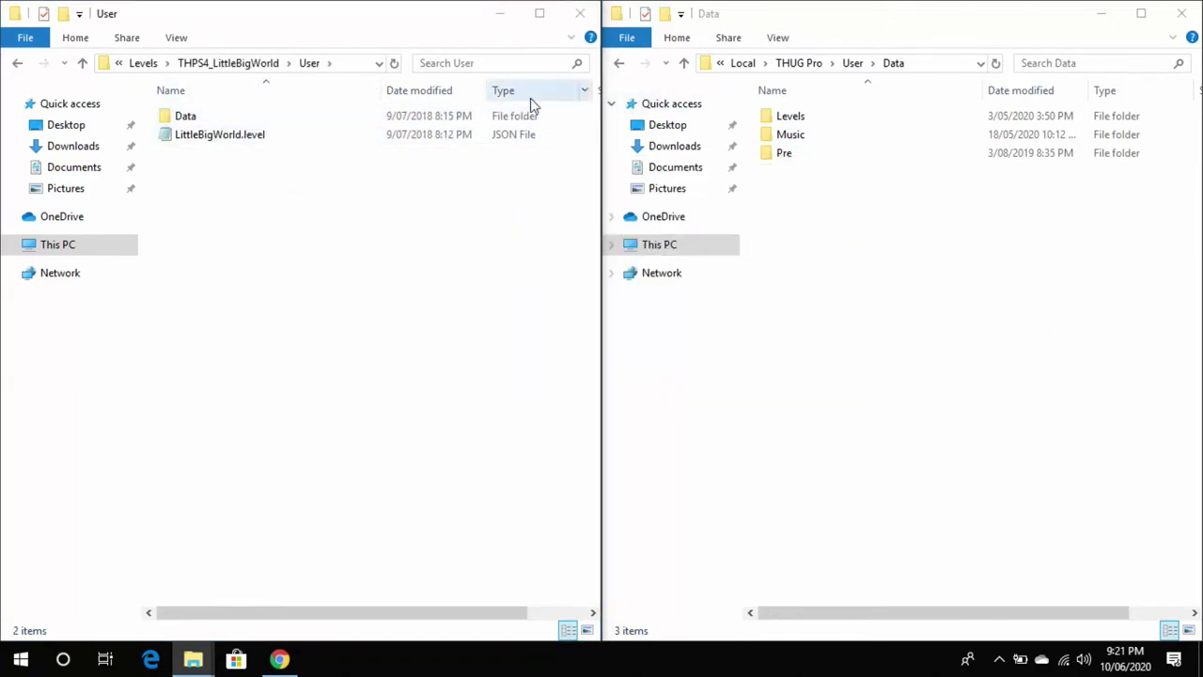
Open the Data\Pre folder of the extracted level and THUG Pro's User\Data\Pre folder side by side.
double_click(183, 117)
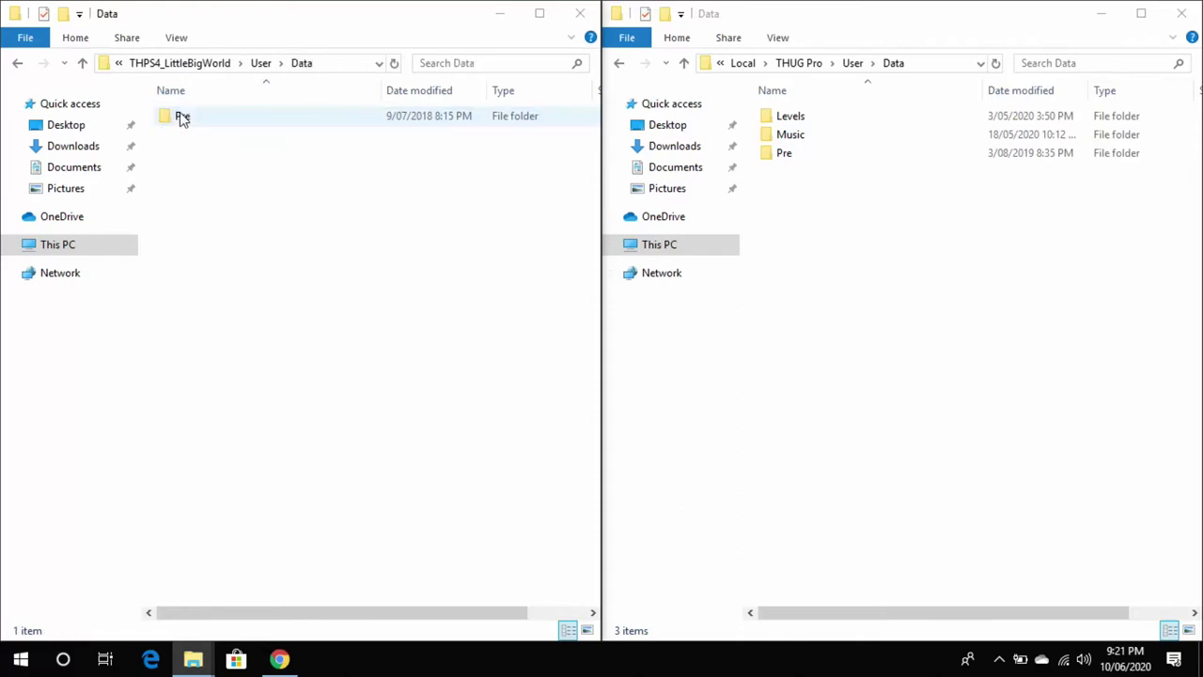
double_click(184, 123)
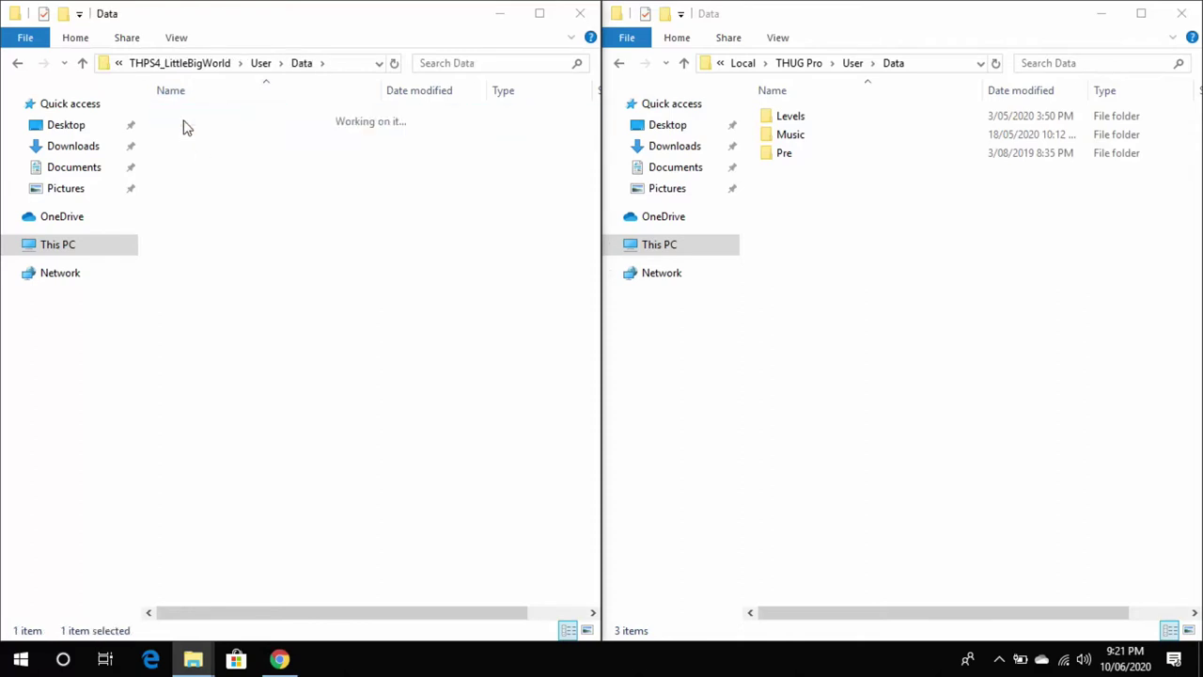
left_click(18, 63)
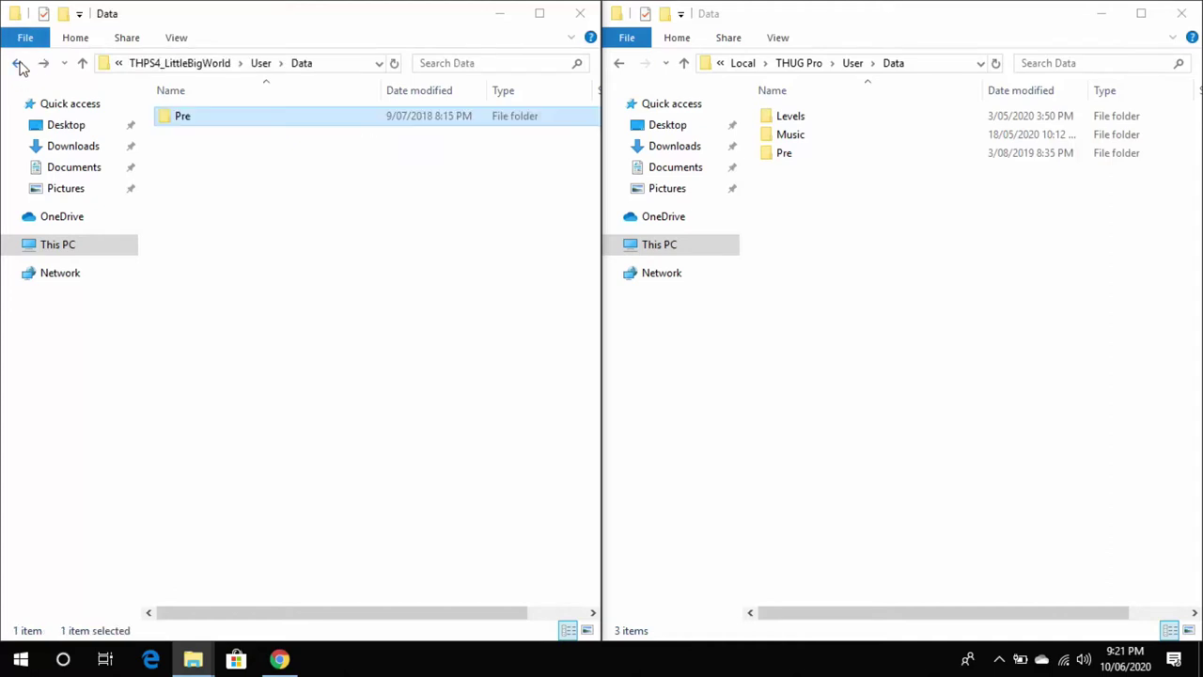
double_click(187, 118)
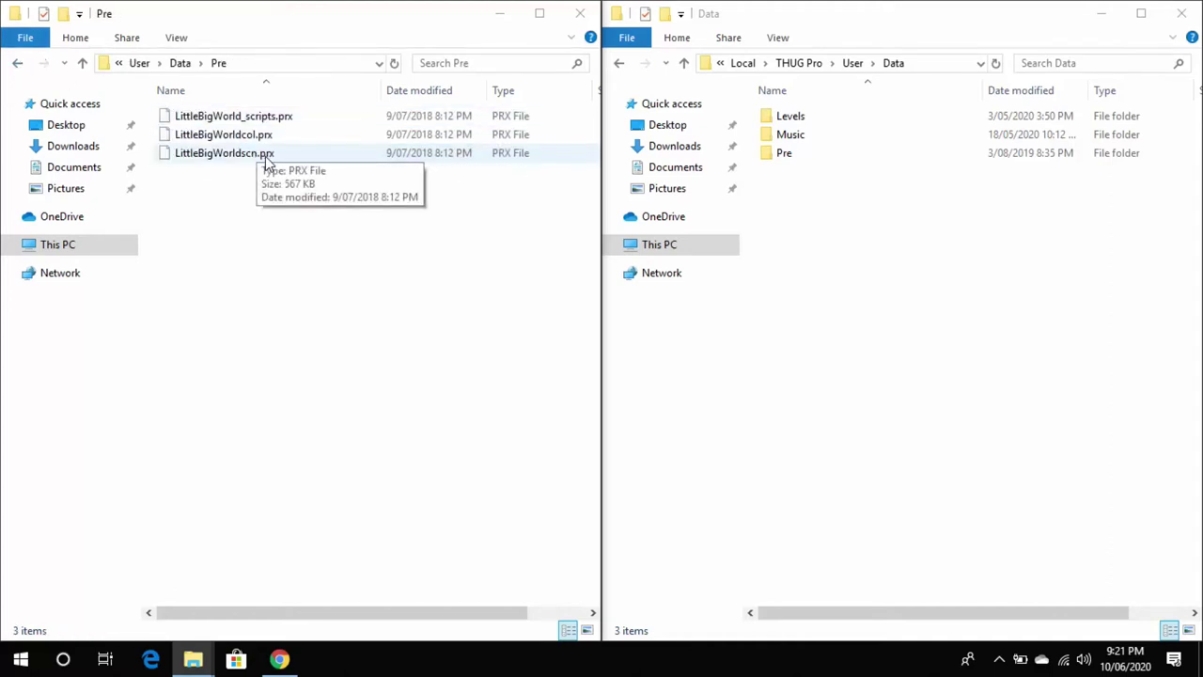
double_click(785, 154)
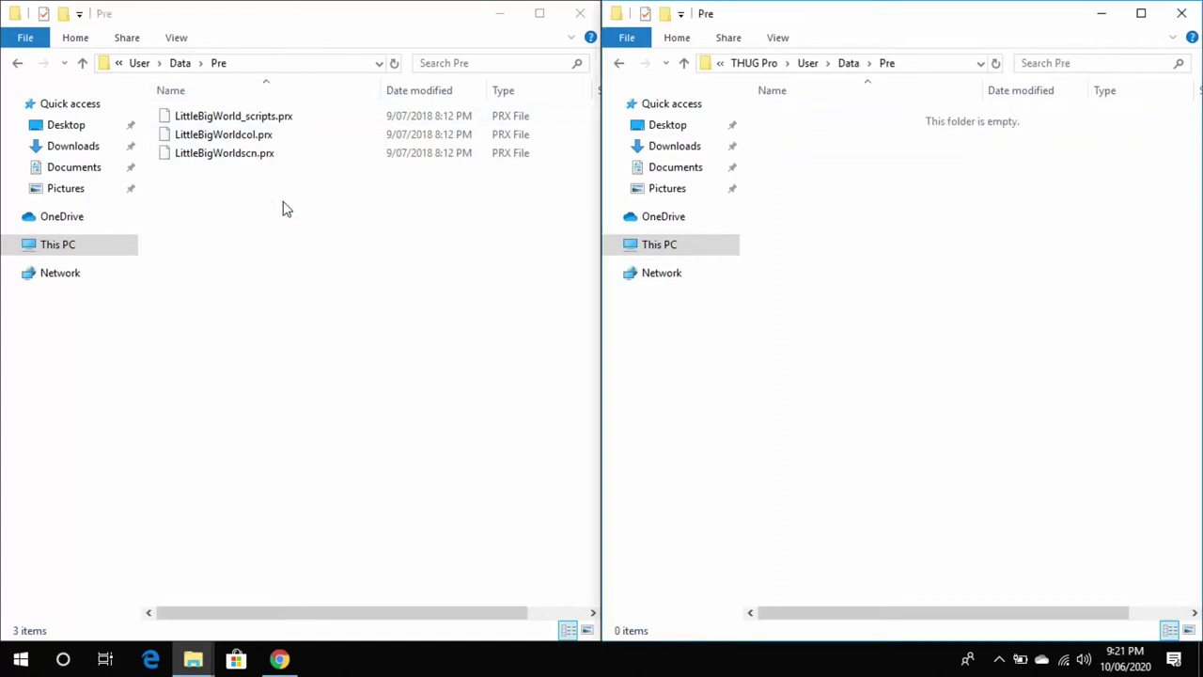
scroll(283, 202, "down", 1)
left_click_drag(284, 204, 252, 96)
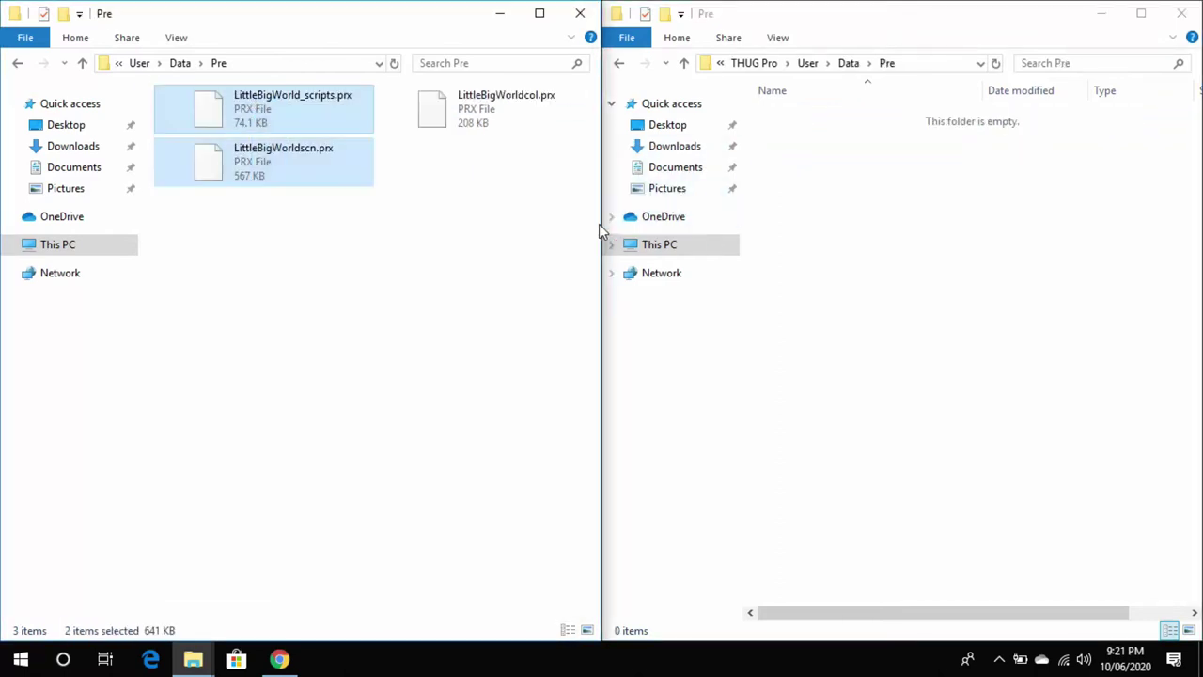
left_click_drag(569, 233, 141, 79)
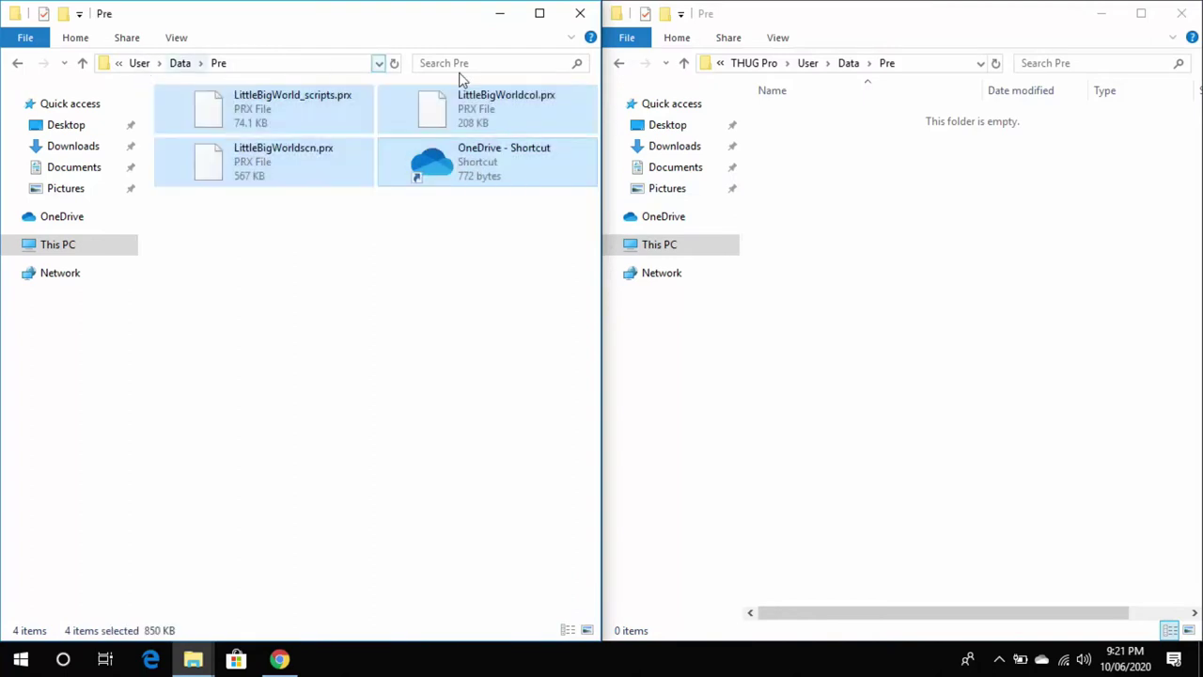
left_click(506, 201)
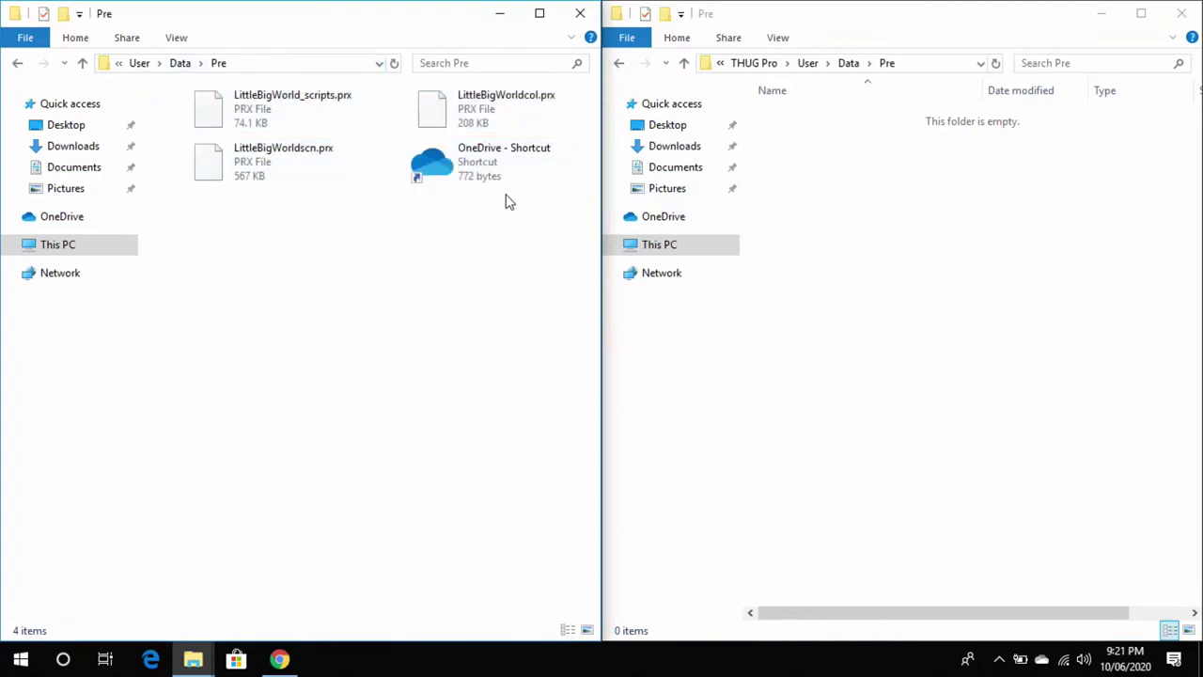
left_click(472, 121)
left_click(486, 178)
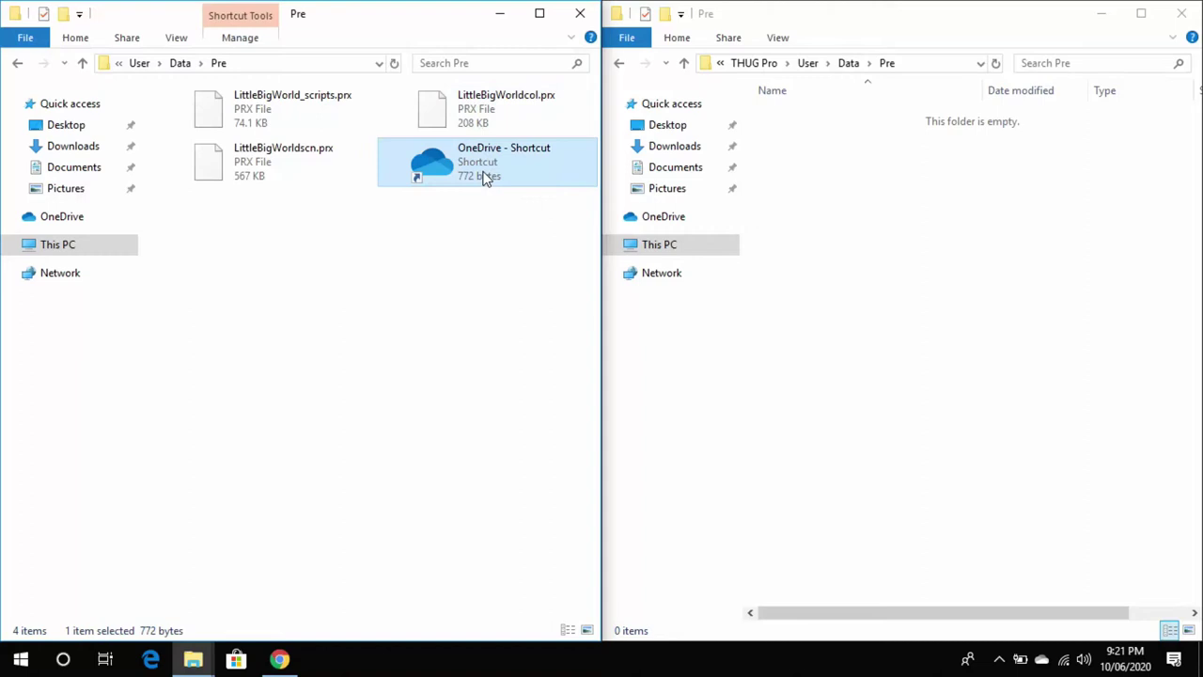
key("Delete")
Move the three LittleBigWorld .prx files from the extracted Pre folder into THUG Pro's User\Data\Pre folder.
left_click_drag(526, 241, 105, 105)
left_click_drag(273, 104, 1013, 346)
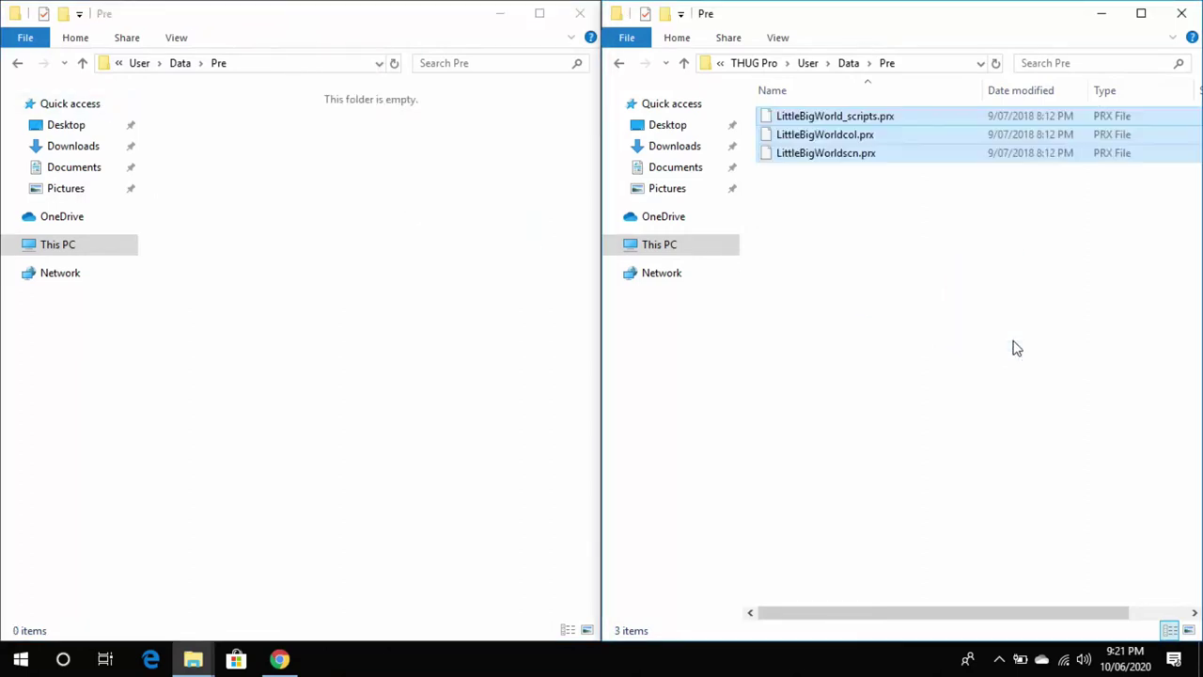
Move the LittleBigWorld.level JSON file from the extracted User folder into THUG Pro's User folder.
left_click(141, 63)
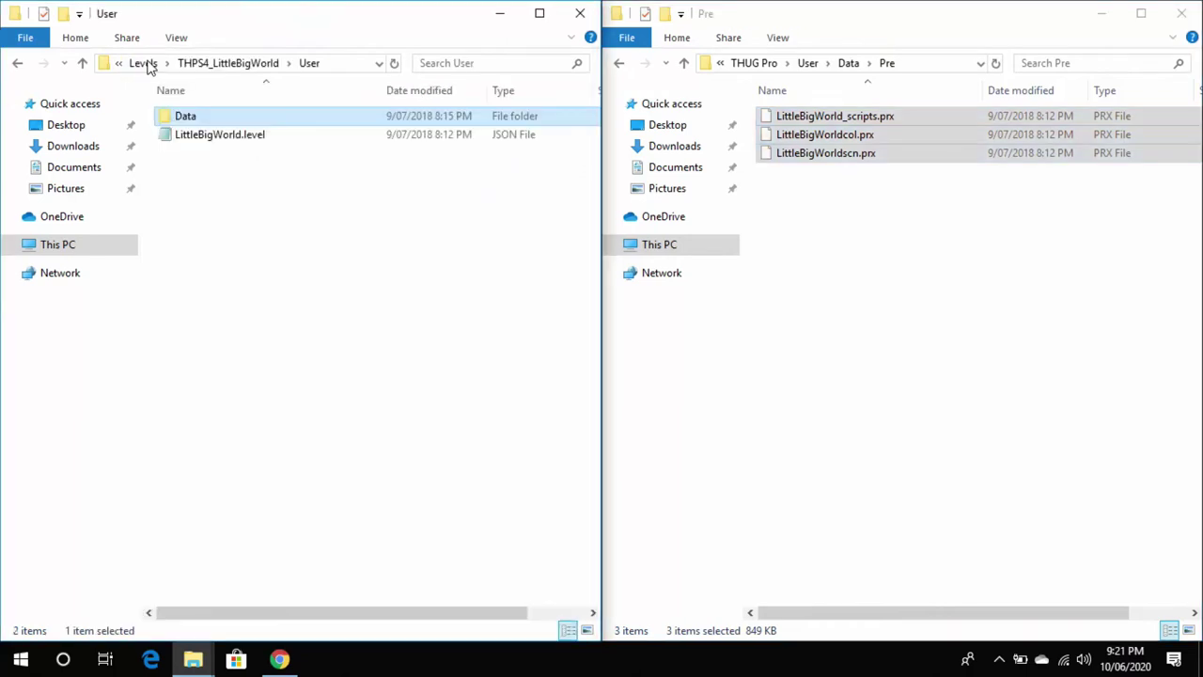
left_click(818, 63)
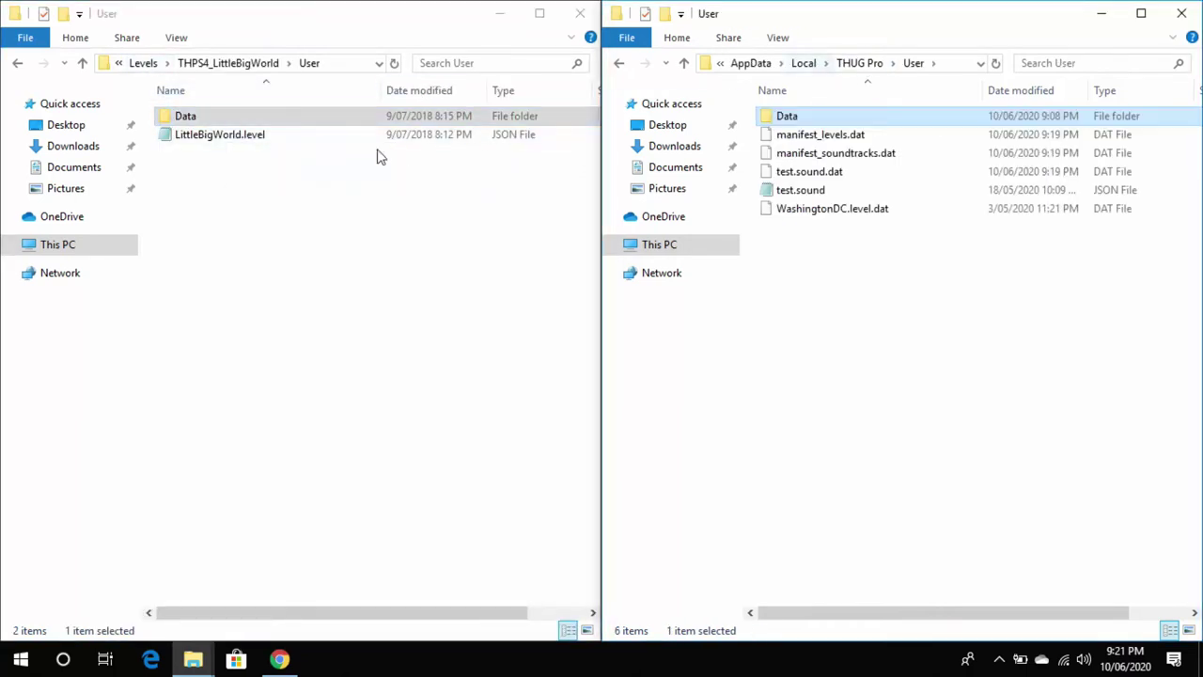
left_click_drag(260, 141, 919, 339)
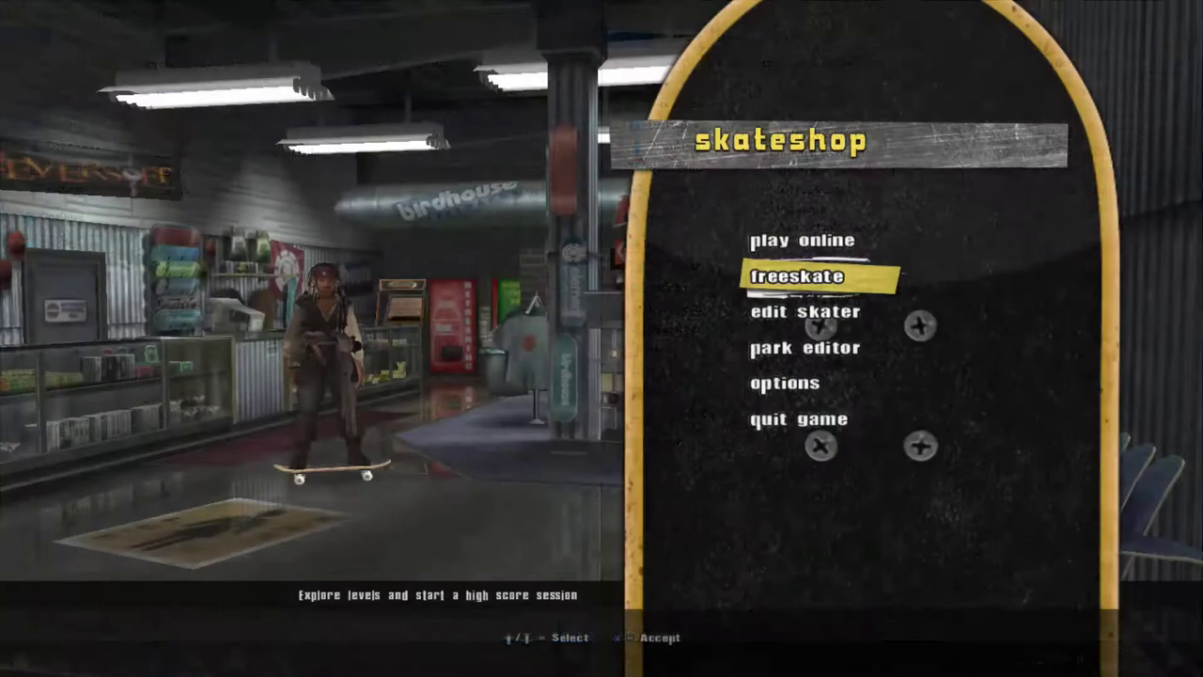
In THUG Pro, start a freeskate session in LittleBigWorld from the imported levels.
key("Return")
key("Return")
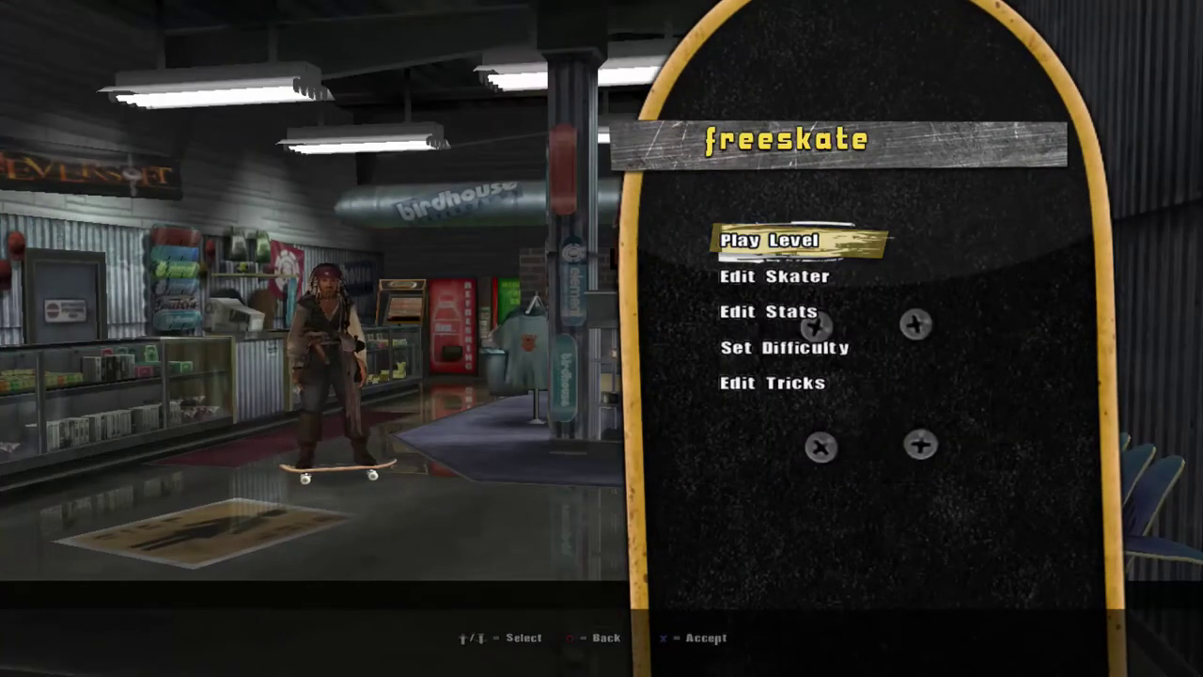
key("Return")
key("Right")
key("Right")
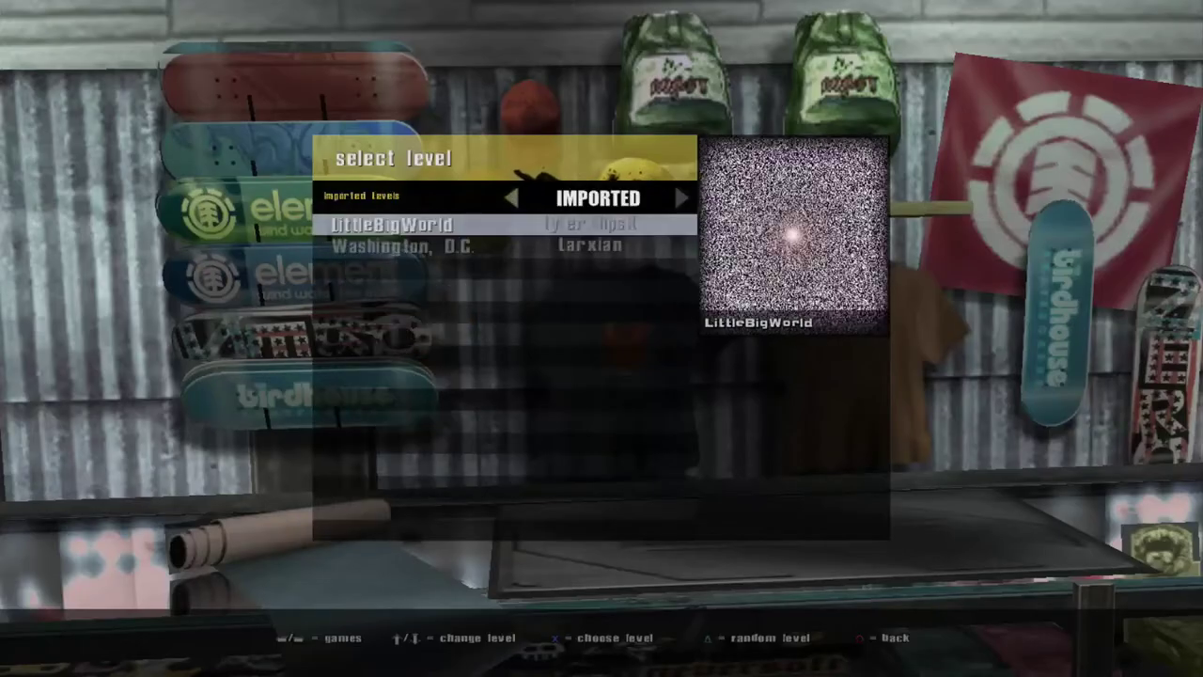
key("Down")
key("Up")
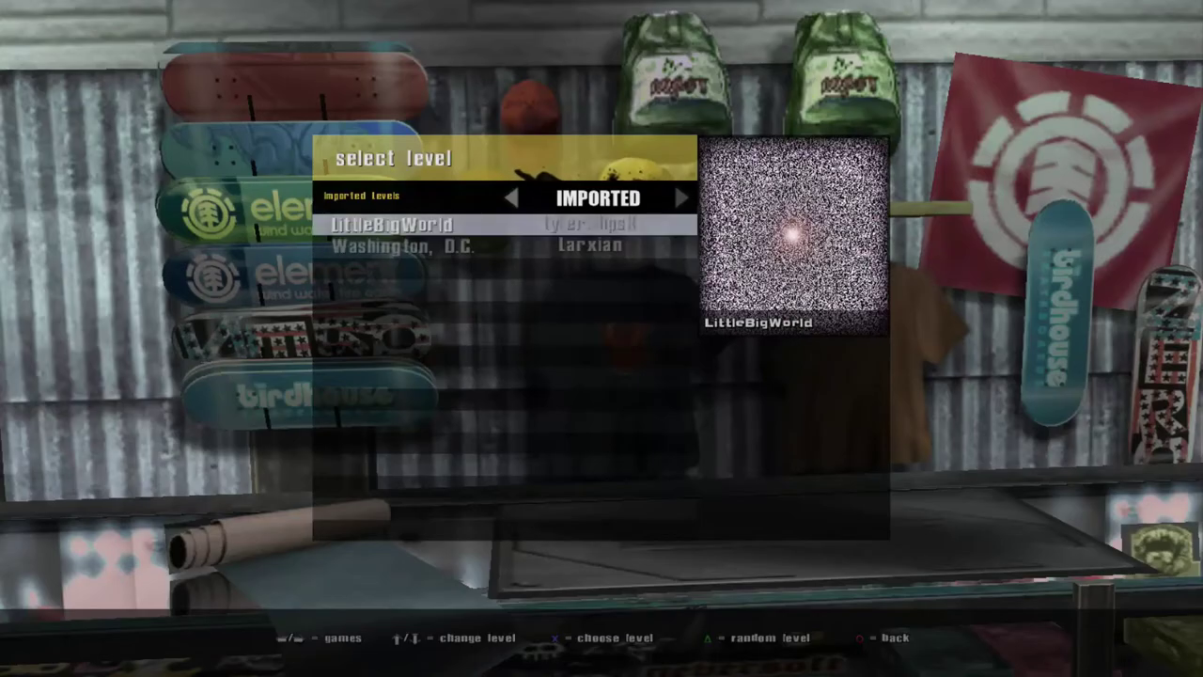
key("Return")
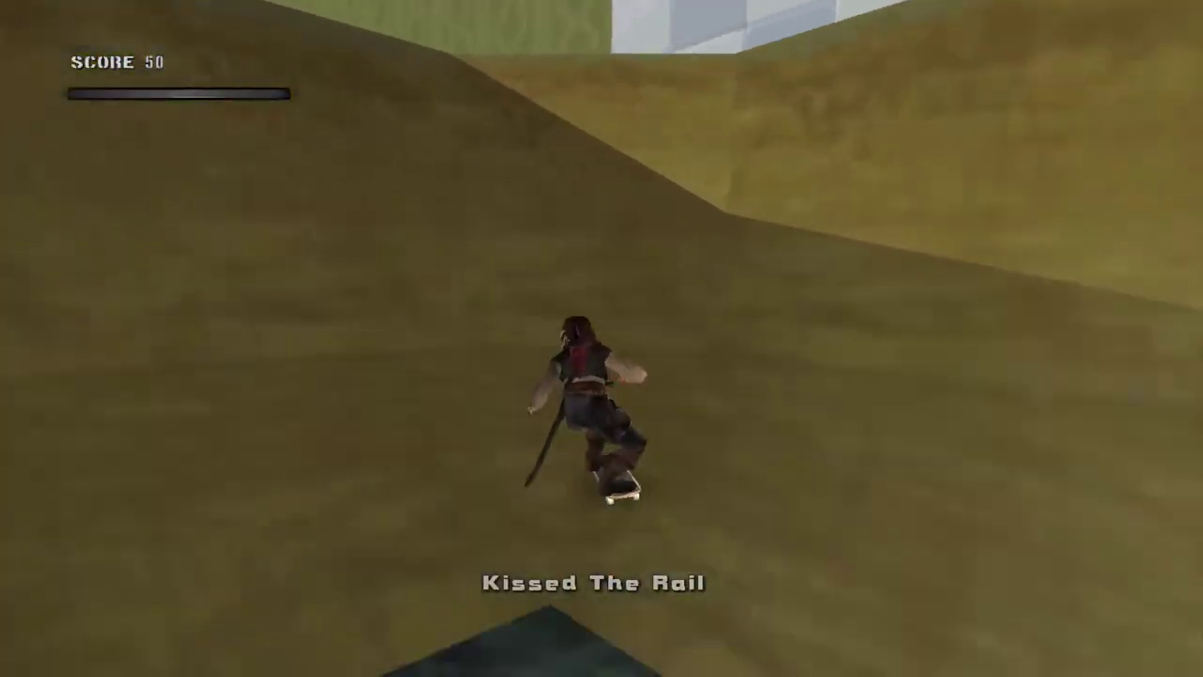
Skate around the LittleBigWorld kitchen counter and sink, performing grabs, reverts, manuals and spine transfers.
key("KP_2")
key("KP_6")
key("KP_7")
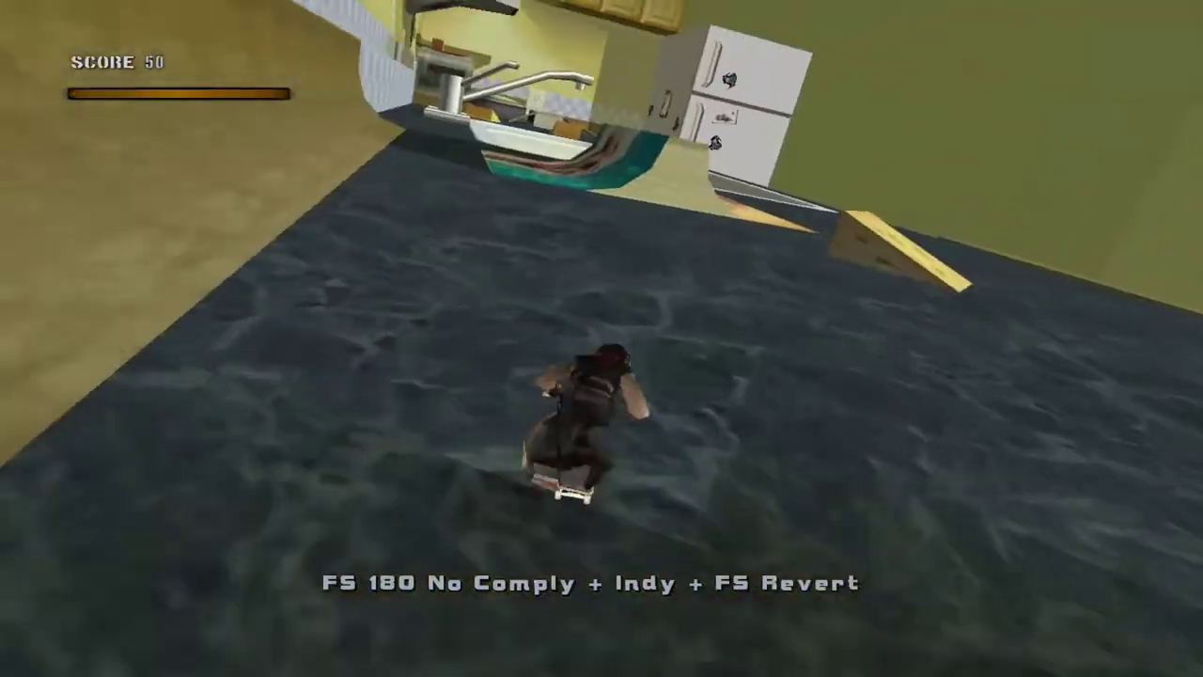
key("s")
key("w")
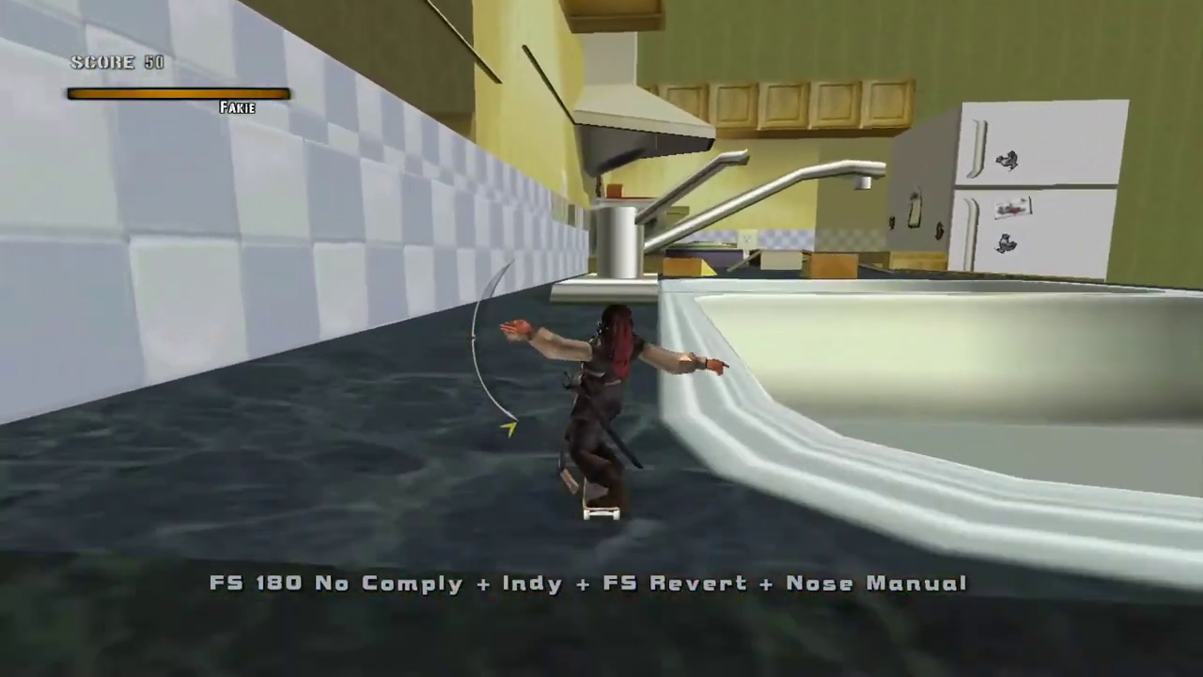
key("KP_2")
key("KP_7")
key("KP_7")
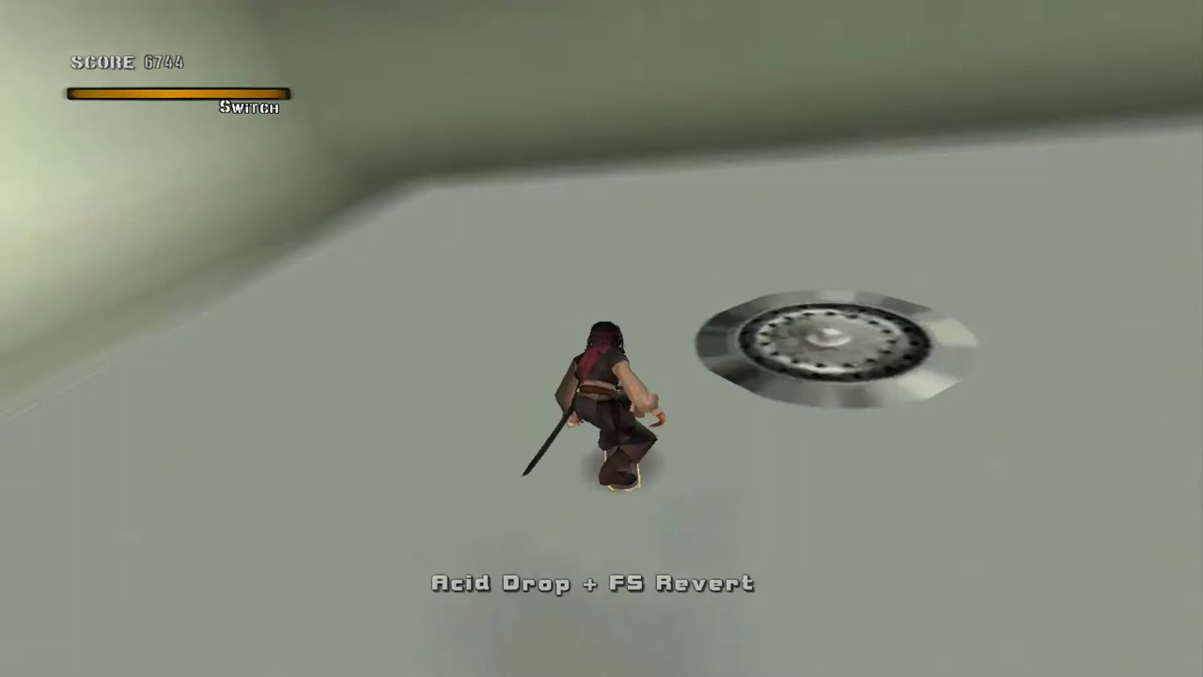
key("KP_2")
key("KP_6")
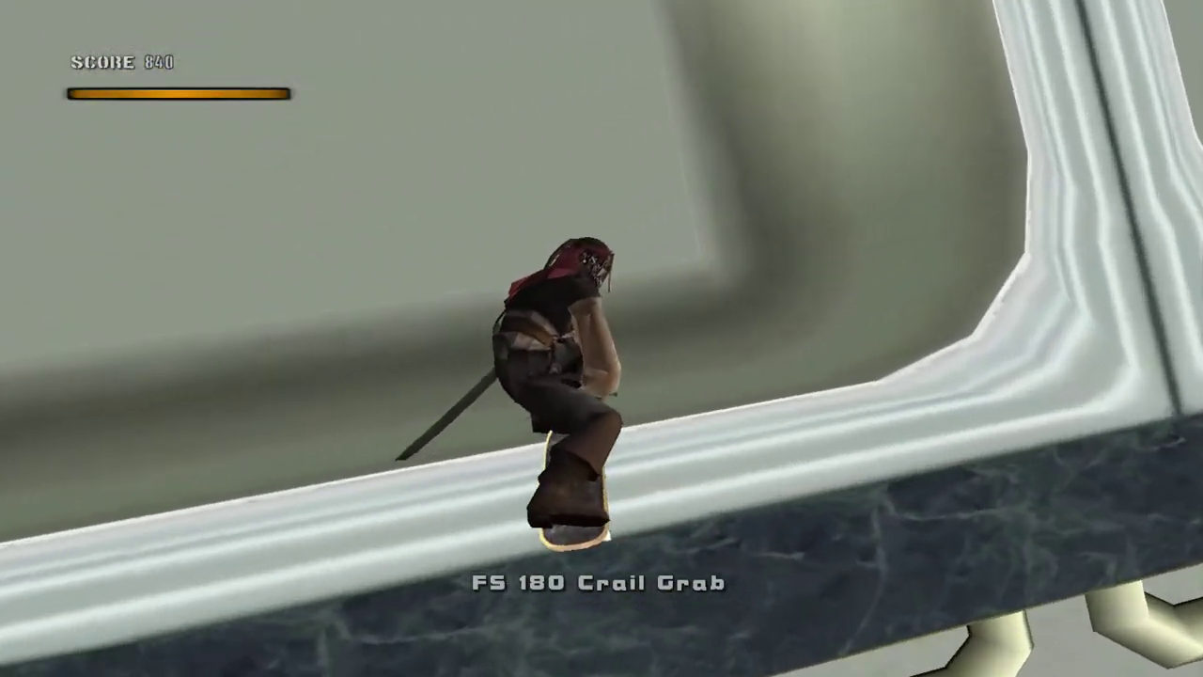
key("KP_2")
key("KP_7")
key("KP_6")
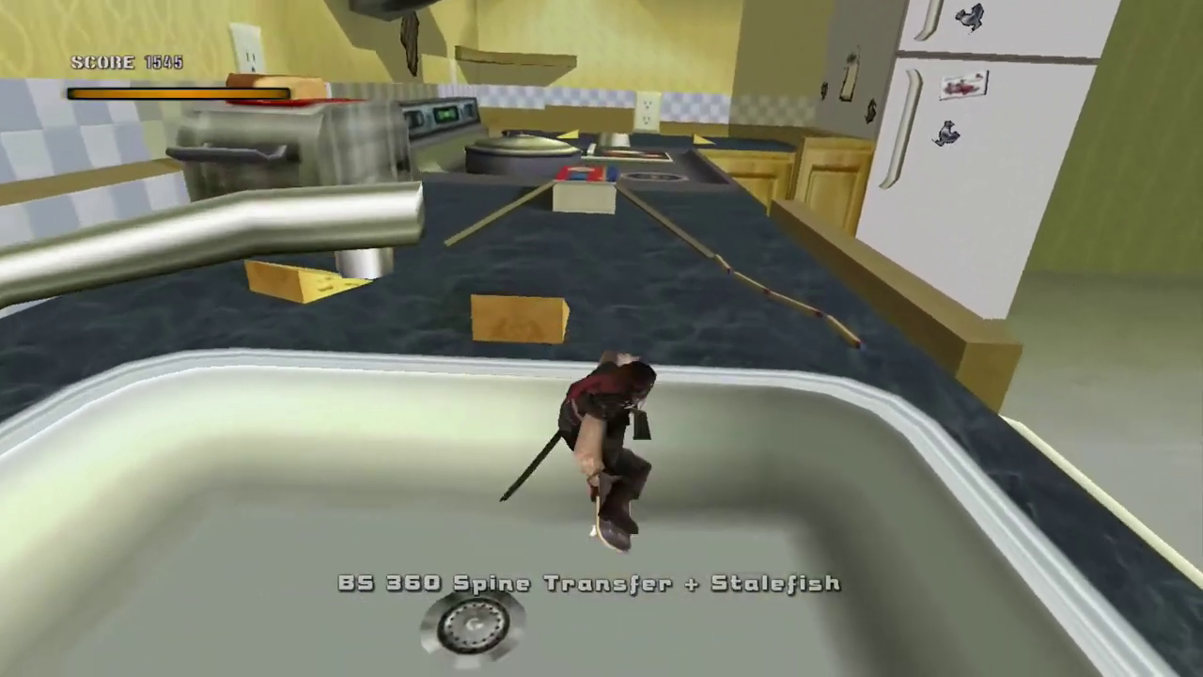
key("KP_7")
key("KP_2")
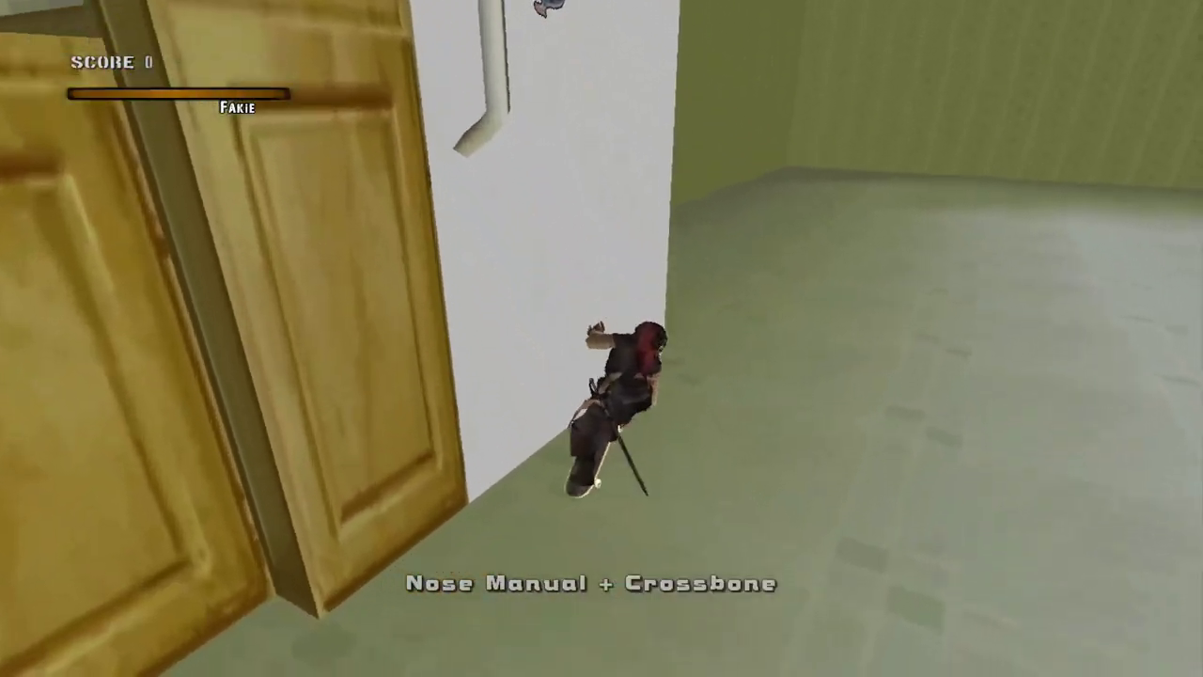
key("Left")
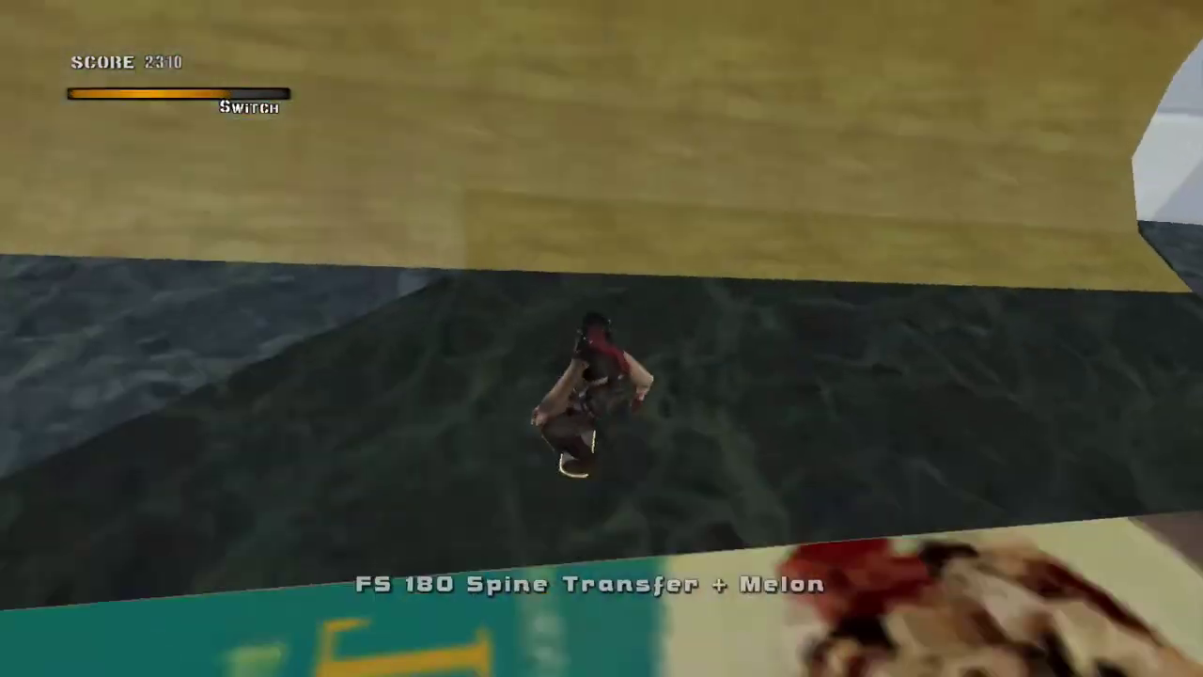
key("KP_6")
key("Left")
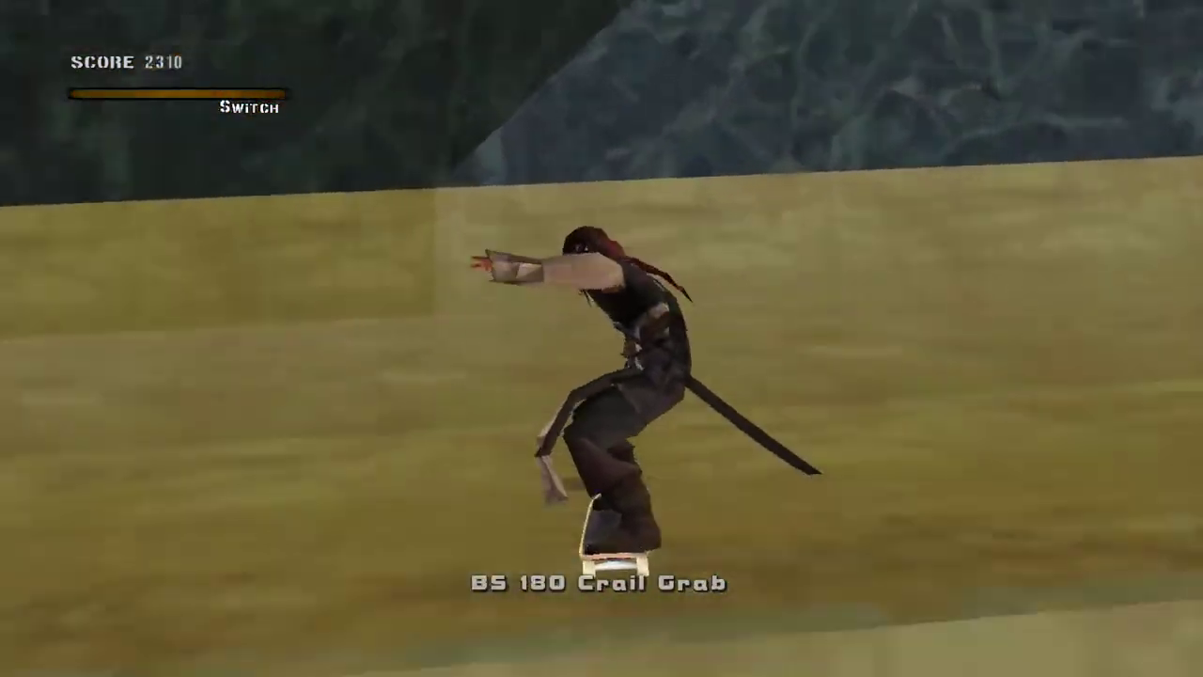
key("KP_6")
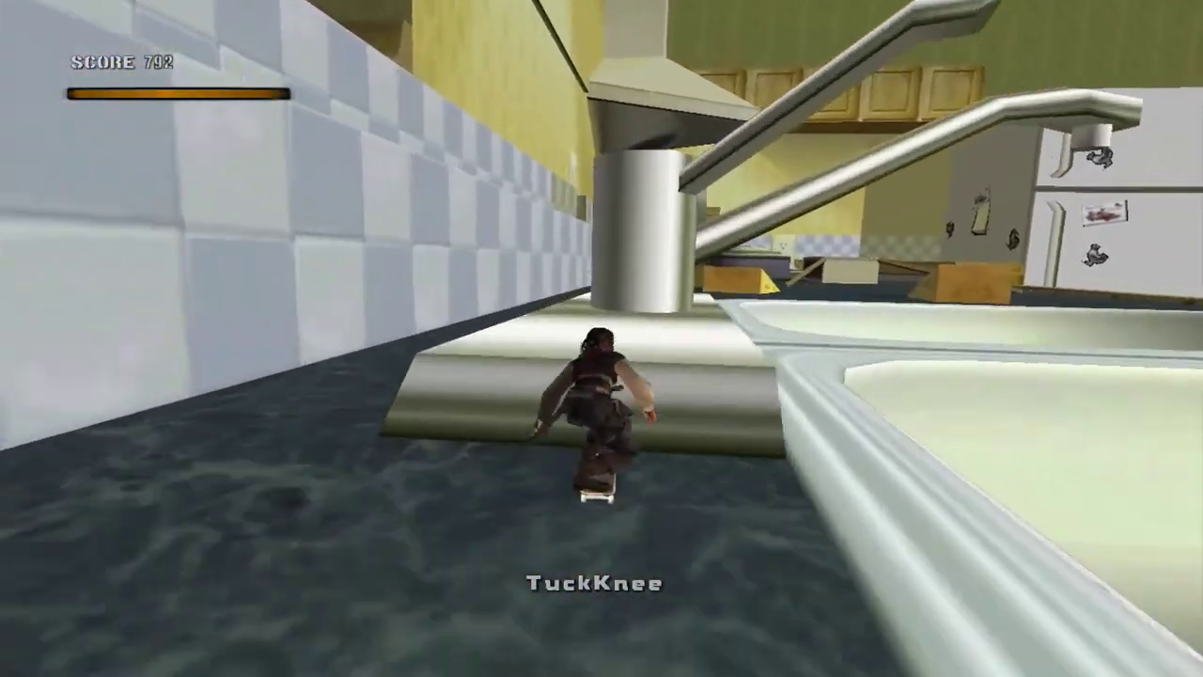
key("KP_2")
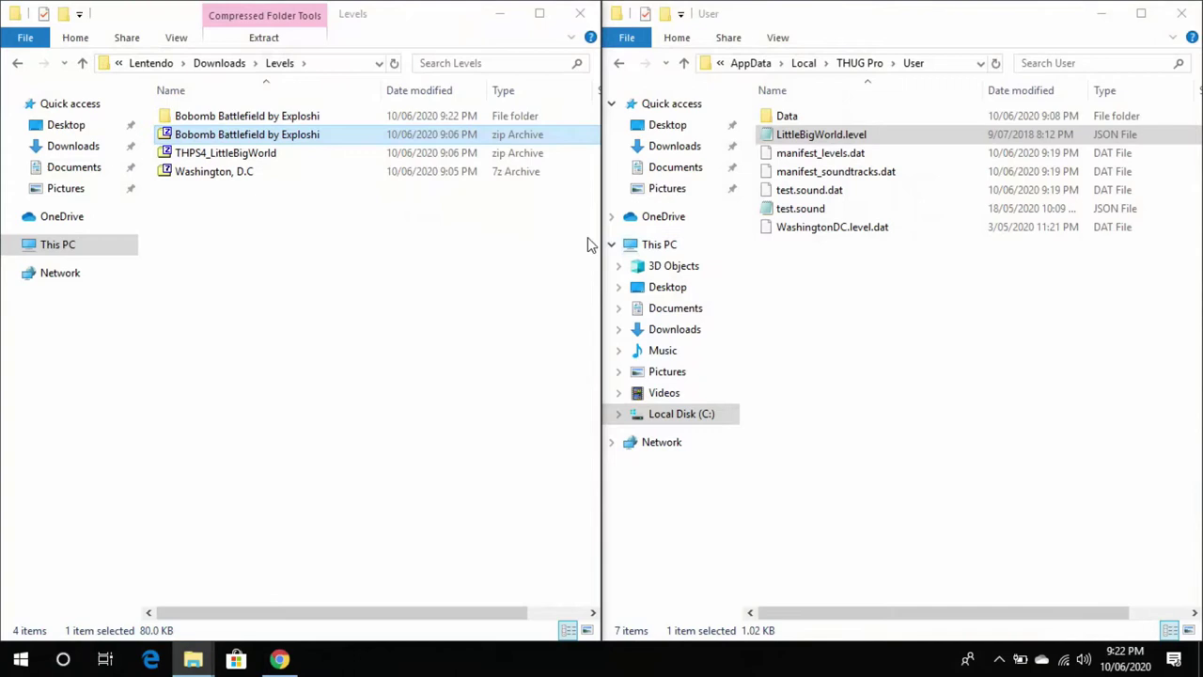
Open the extracted Bobomb Battlefield by Exploshi folder and check its three .prx files, with THUG Pro's User folder open alongside.
left_click(319, 122)
double_click(320, 122)
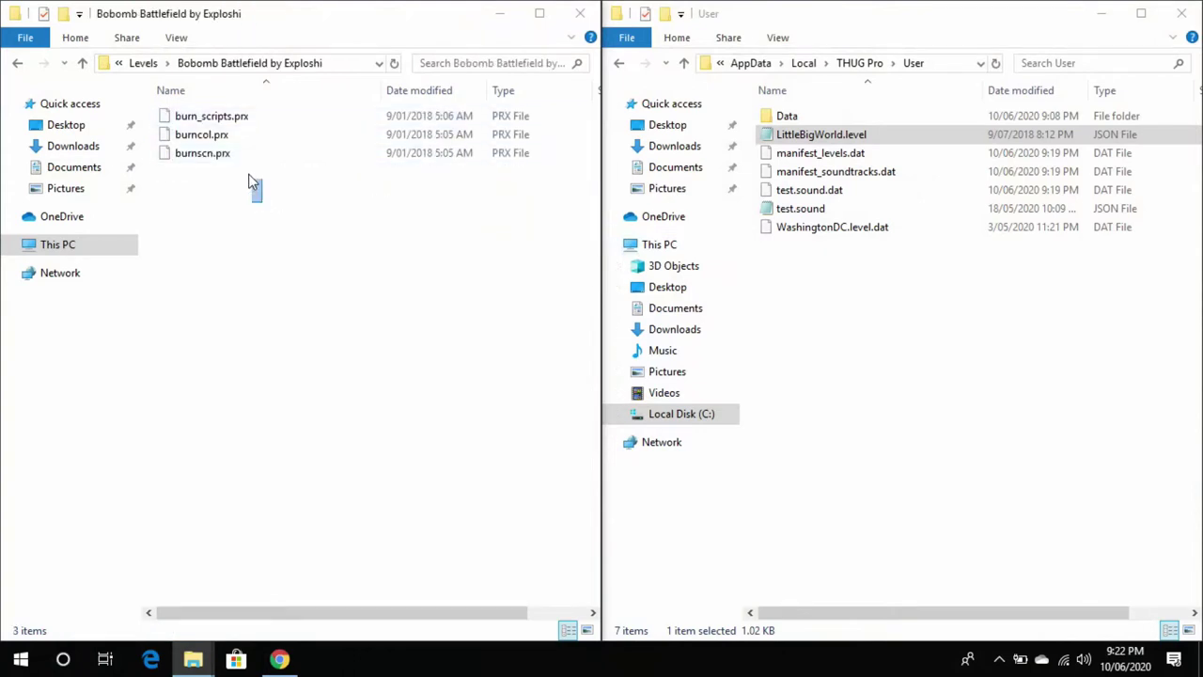
left_click_drag(249, 176, 203, 101)
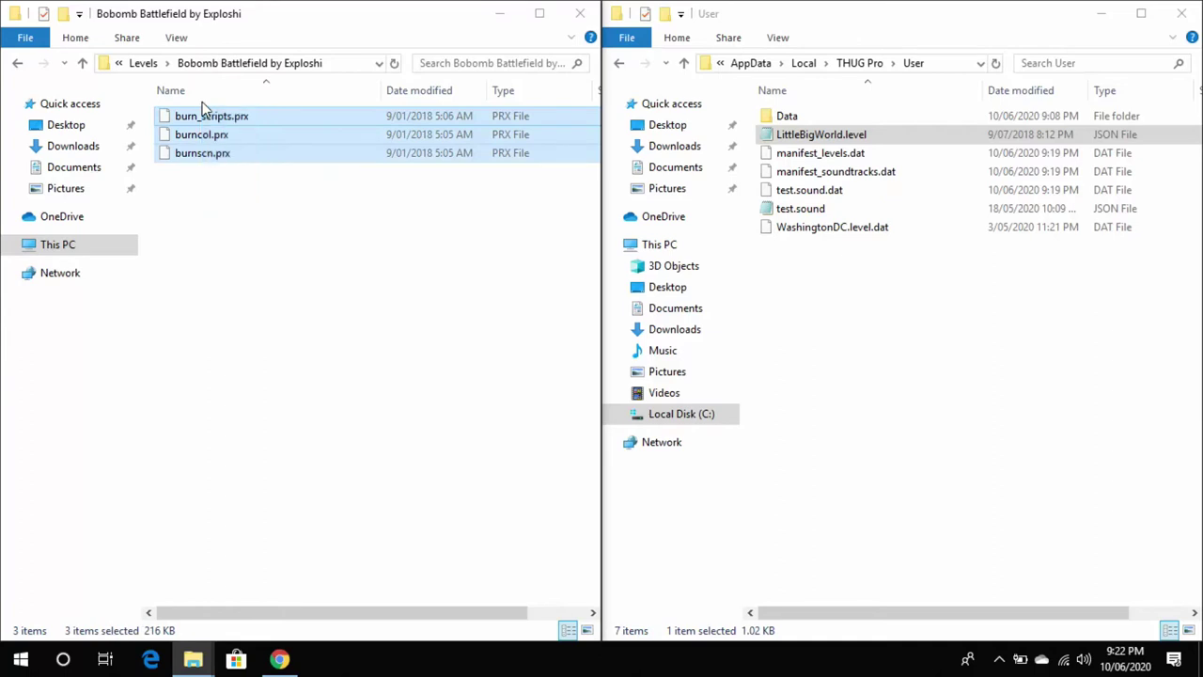
left_click(240, 250)
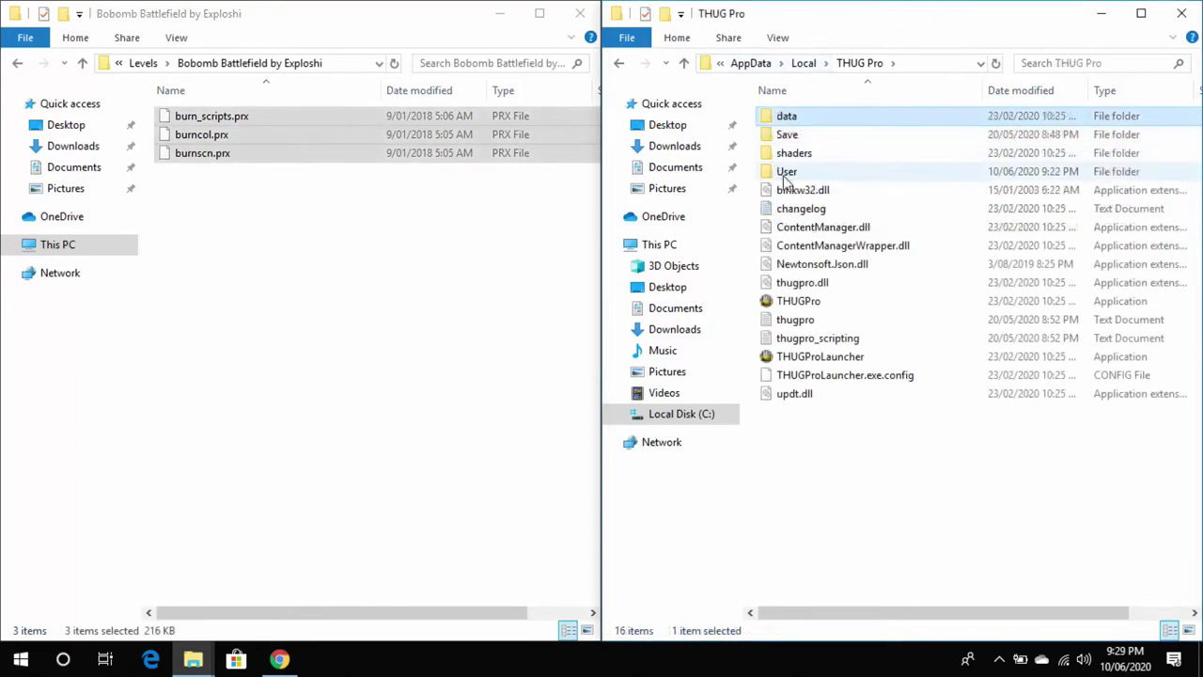
double_click(787, 173)
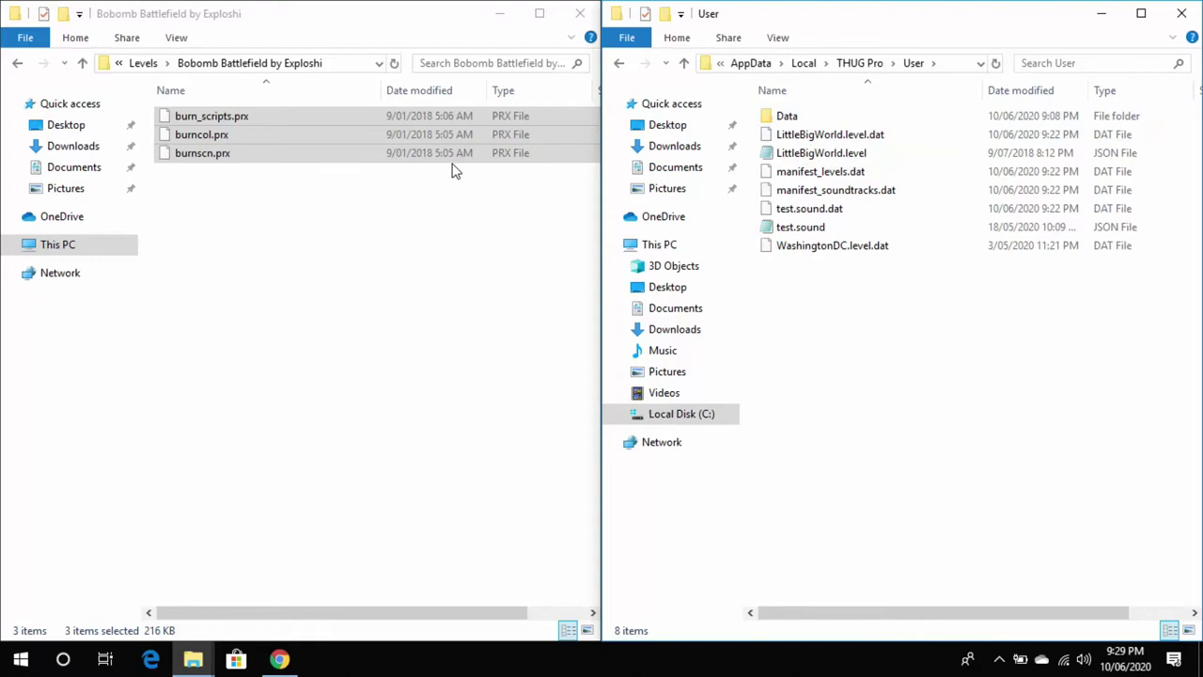
Create a new folder named Burnside Backup inside the Bobomb Battlefield by Exploshi folder.
right_click(228, 287)
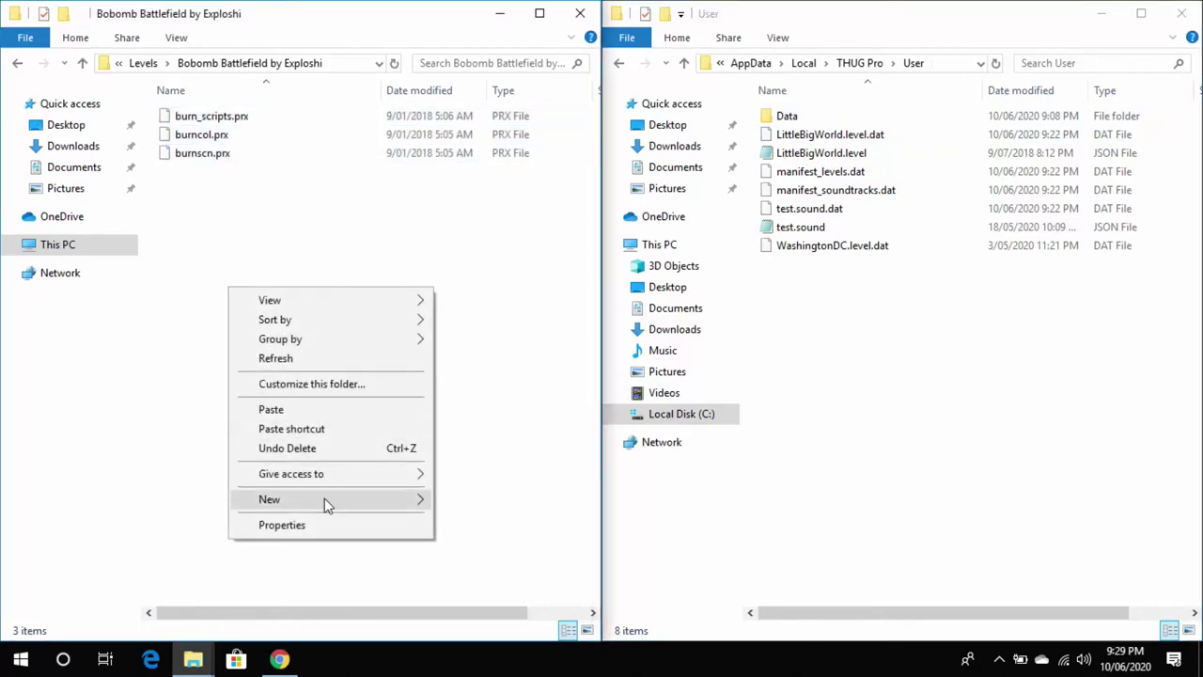
mouse_move(325, 499)
left_click(582, 280)
type("Bur")
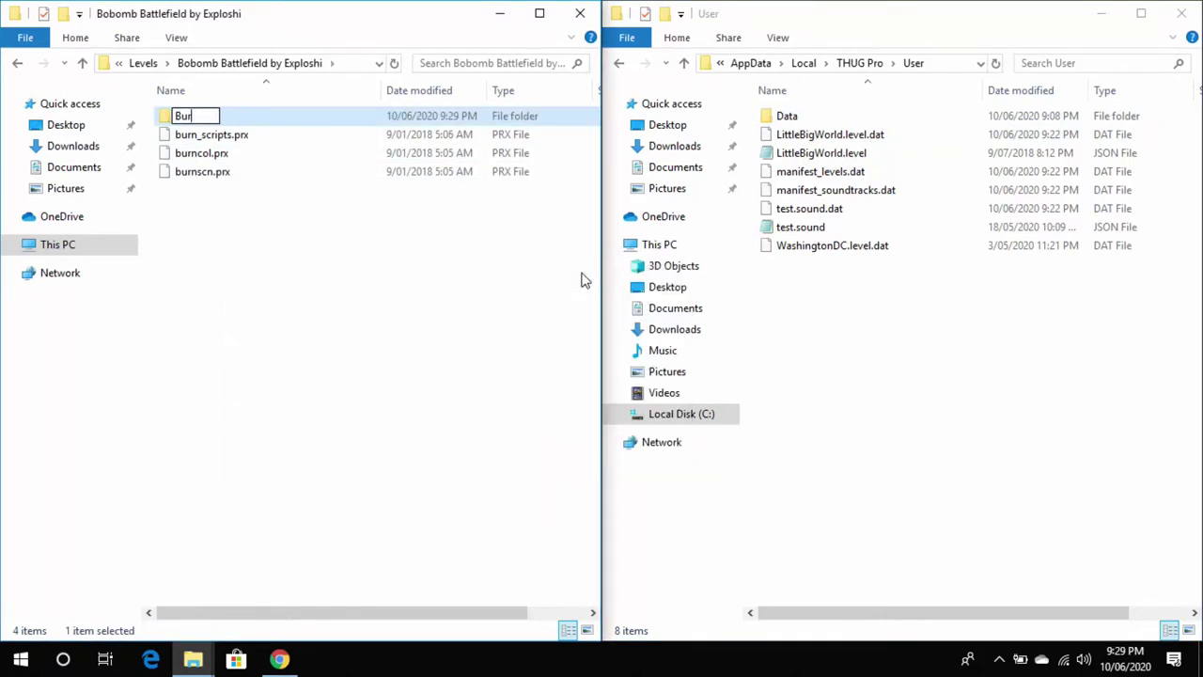
type("nside Backup")
key("Return")
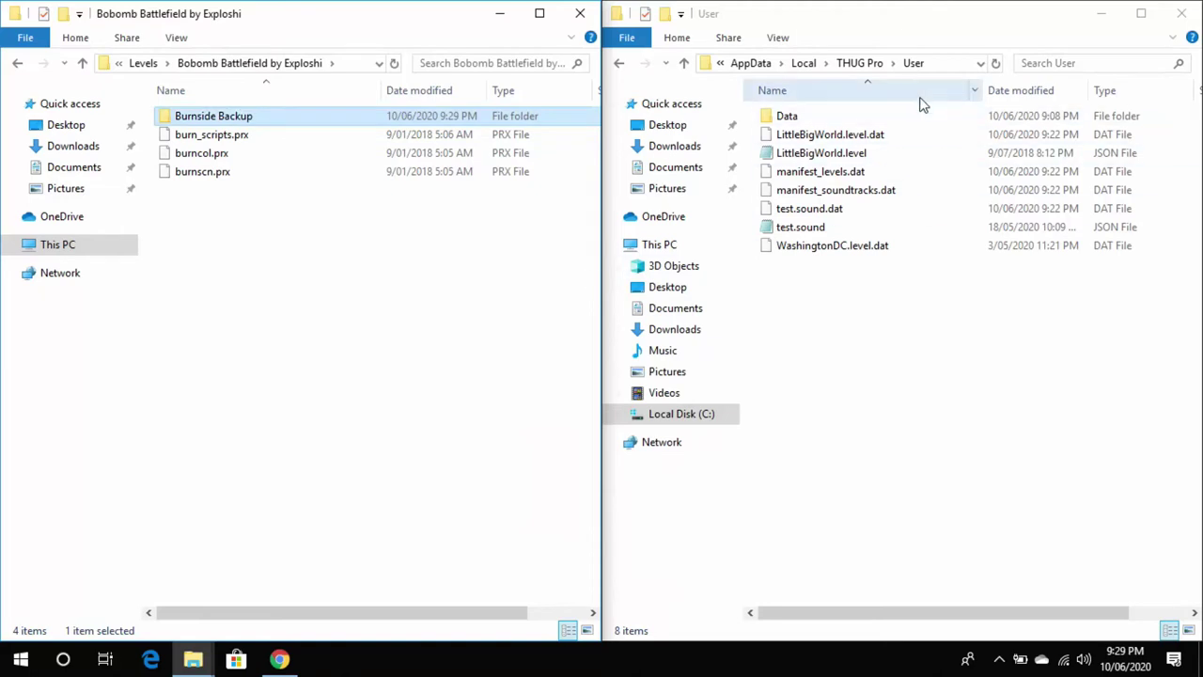
Copy burn_scripts.prx, burncol.prx and burnscn.prx from THUG Pro's data\pre folder into the Burnside Backup folder.
left_click(872, 65)
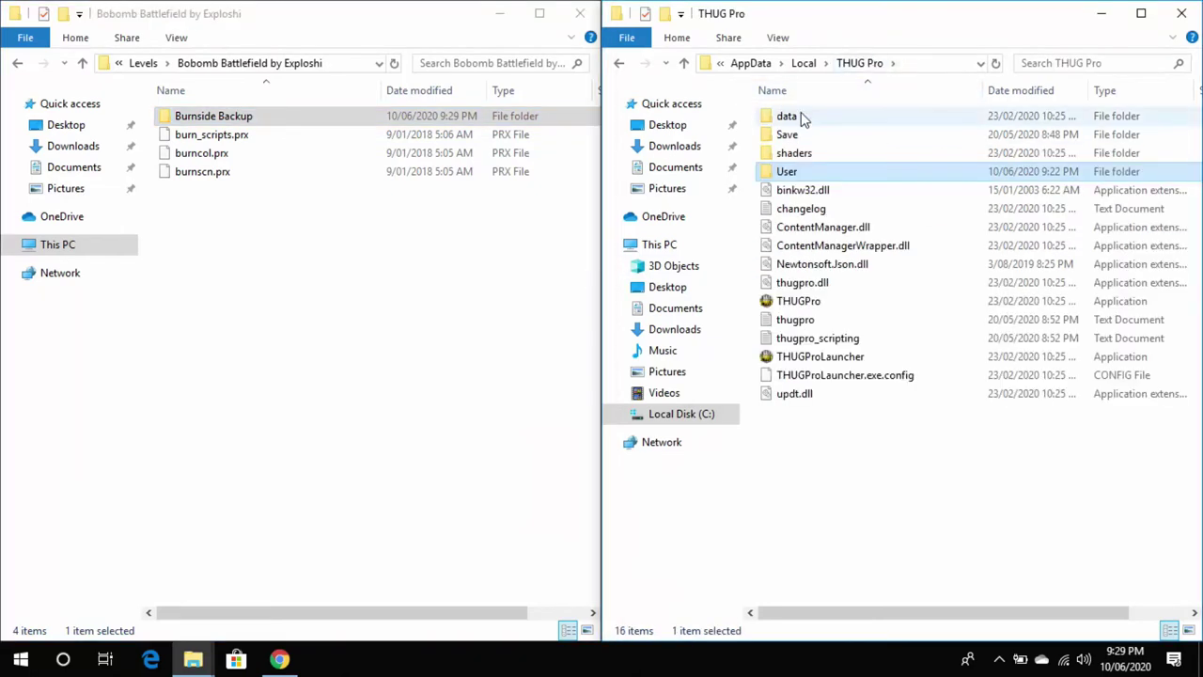
double_click(800, 115)
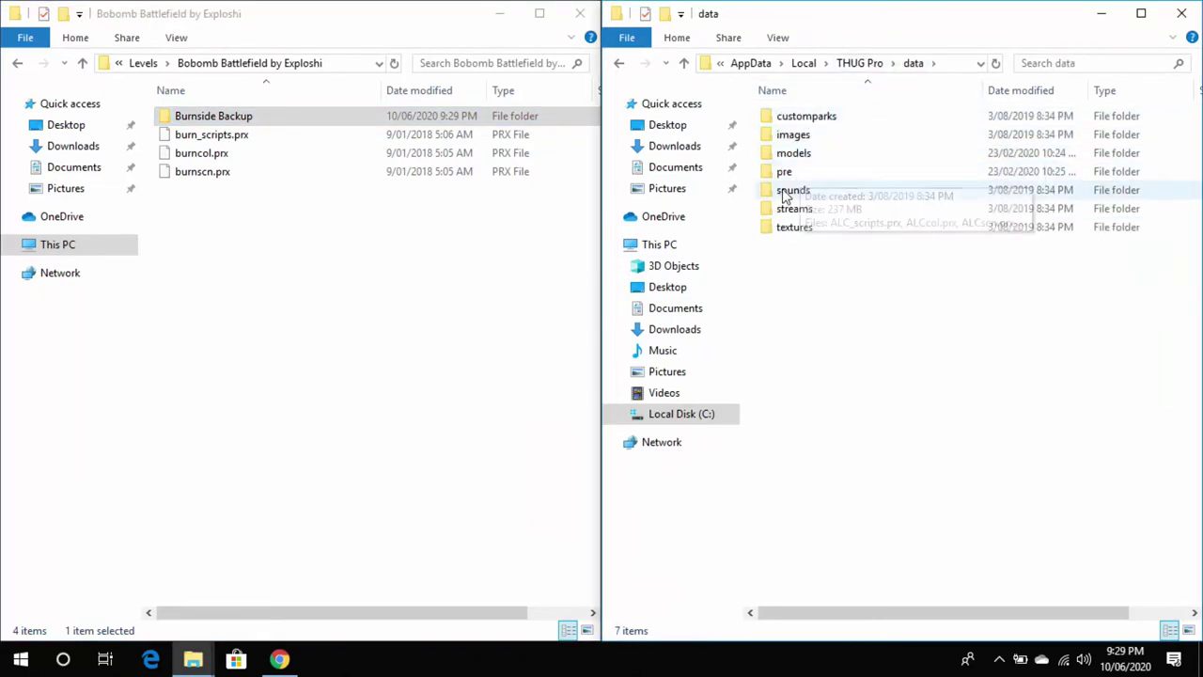
double_click(801, 174)
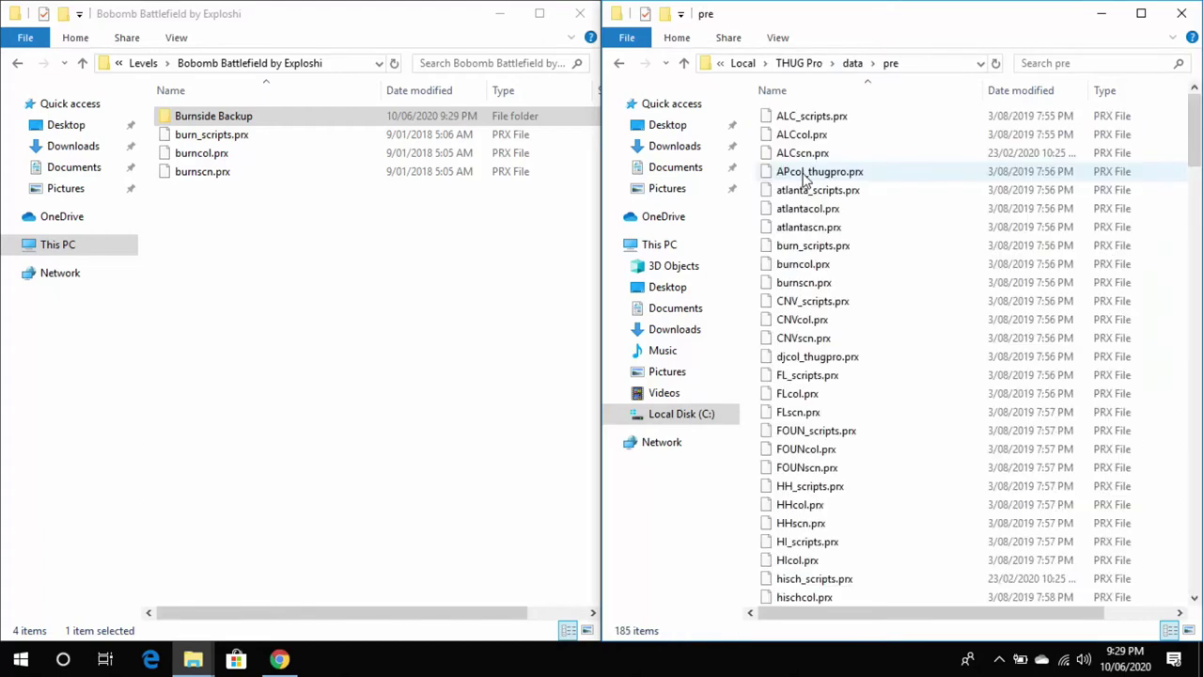
left_click(803, 177)
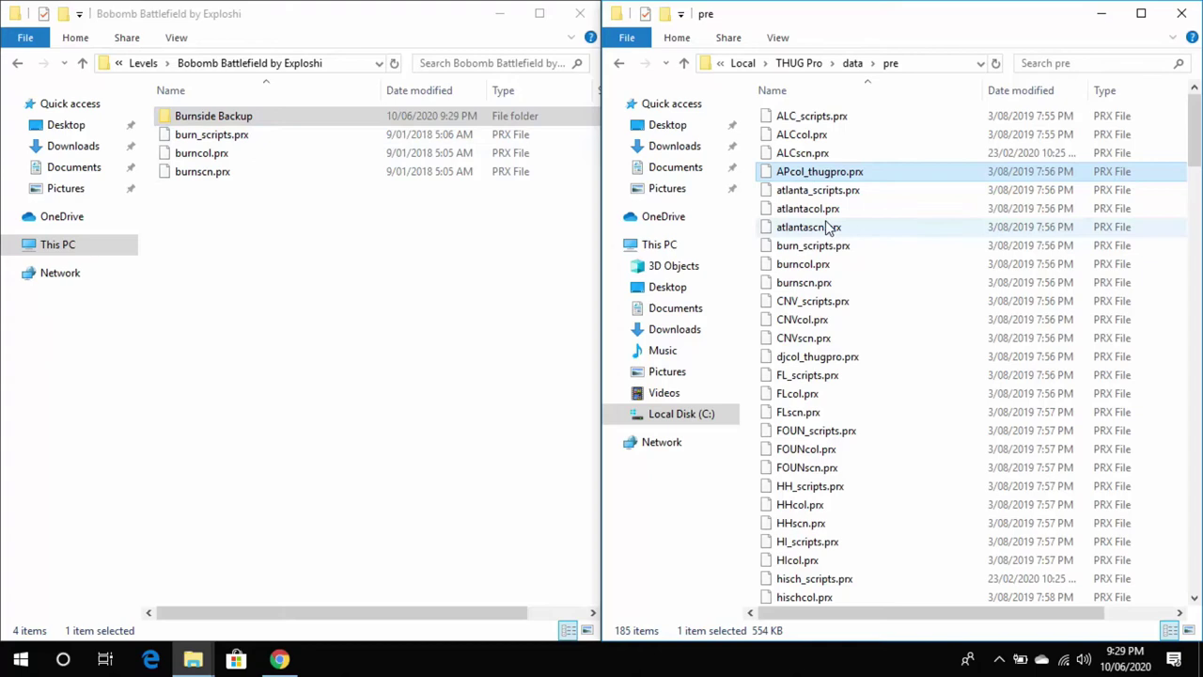
left_click(827, 228)
left_click(830, 246)
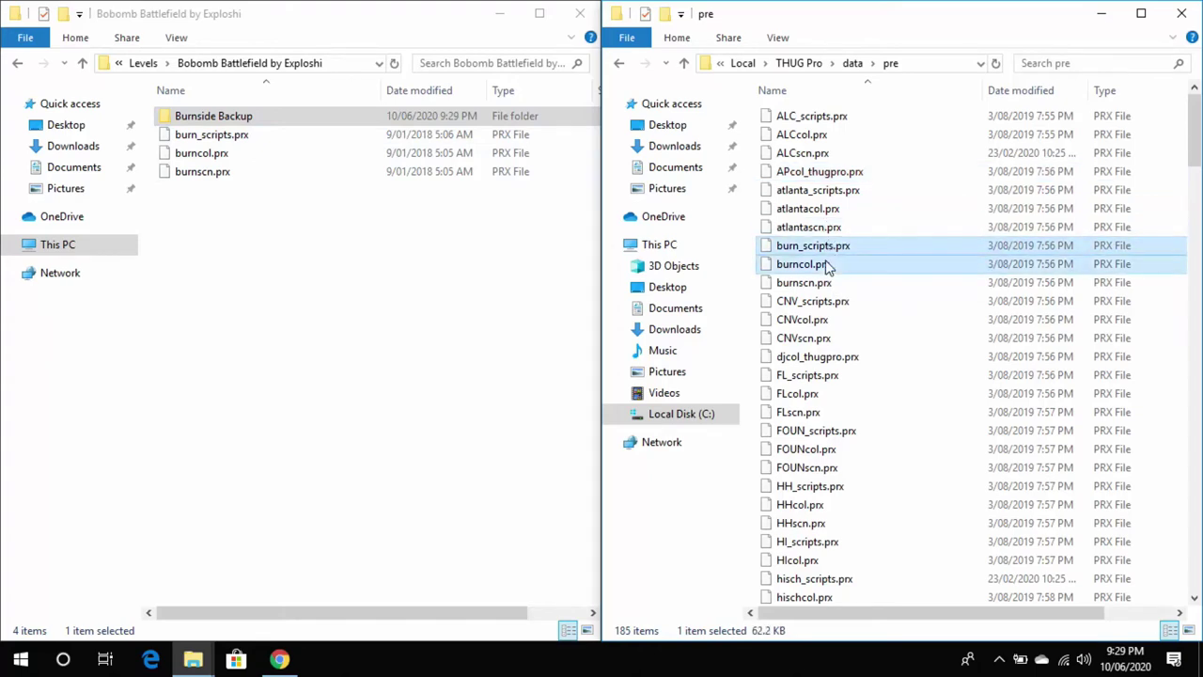
double_click(254, 115)
key("ctrl+v")
left_click(244, 274)
key("alt+Up")
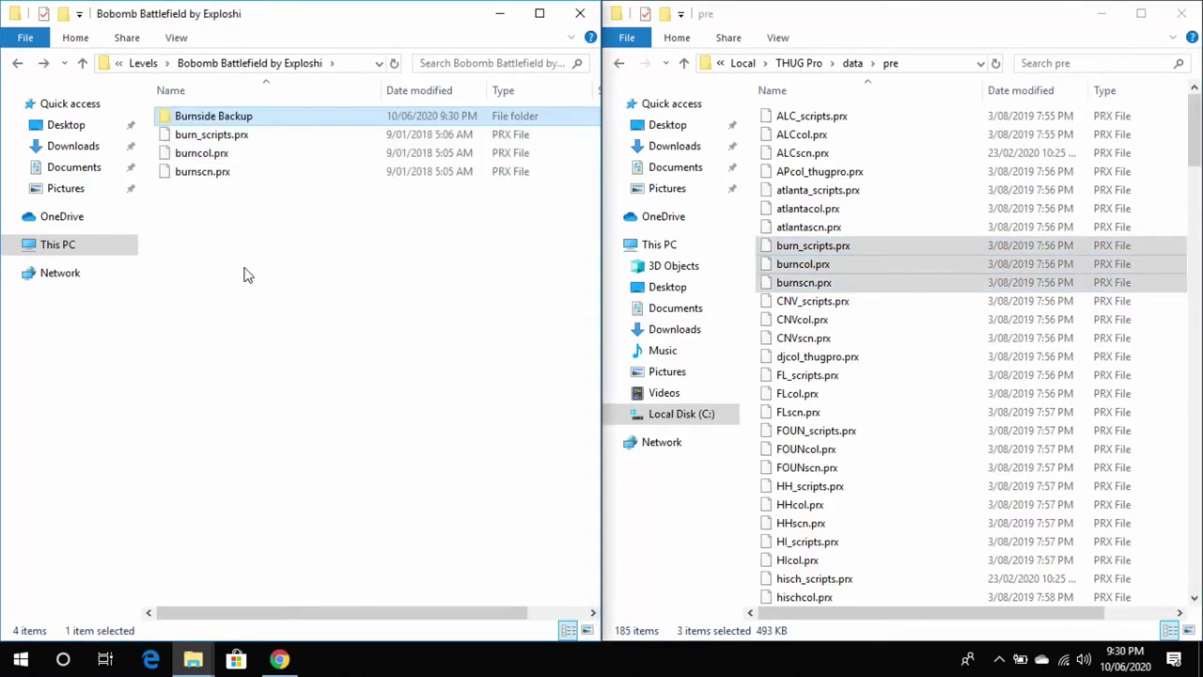
Copy the three Bobomb Battlefield .prx files into THUG Pro's data\pre folder, replacing the original Burnside files.
left_click_drag(243, 274, 214, 139)
left_click(930, 21)
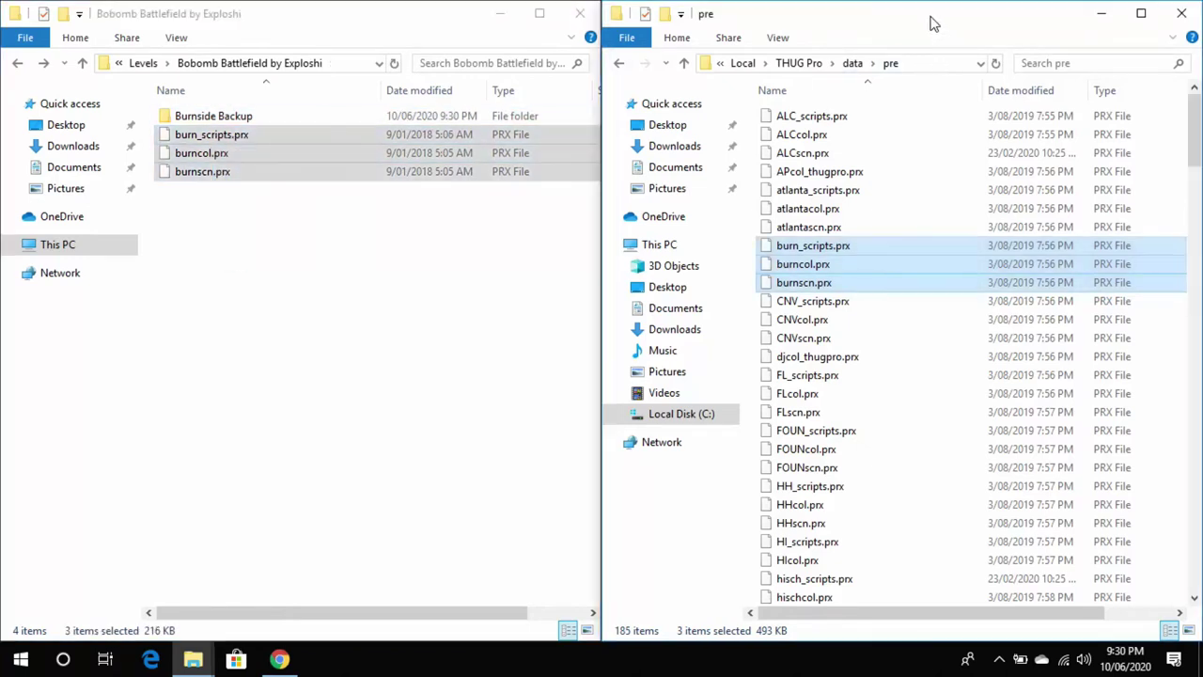
key("ctrl+v")
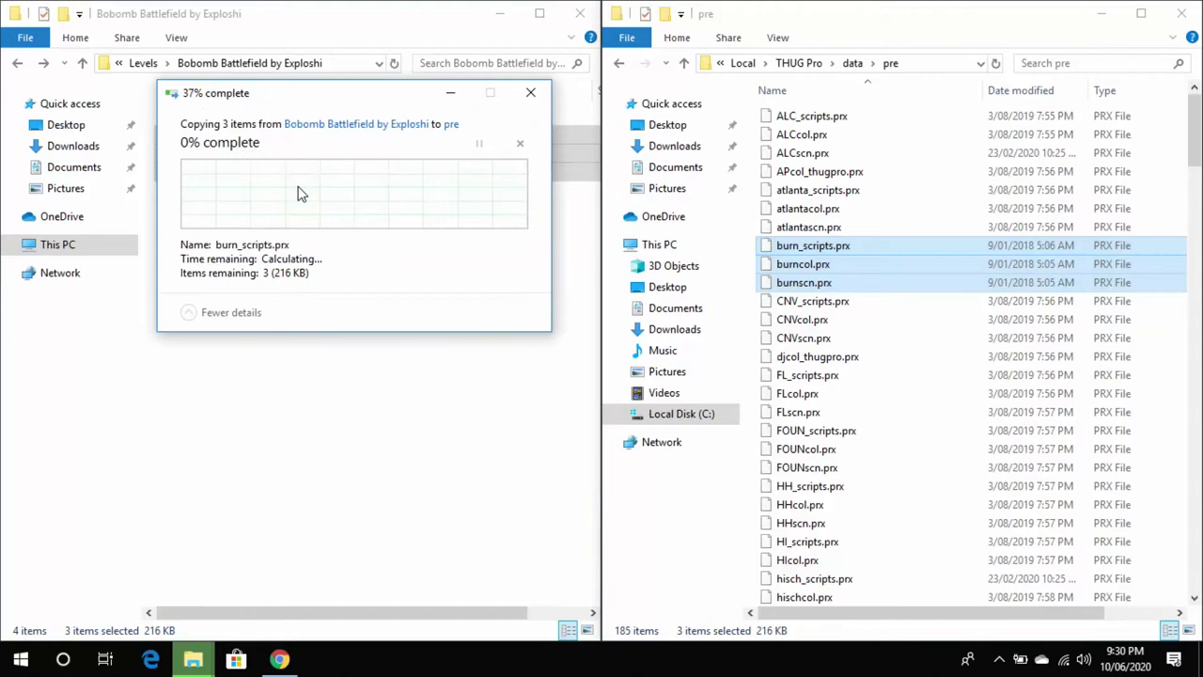
Show the desktop and launch THUG Pro.
right_click(507, 666)
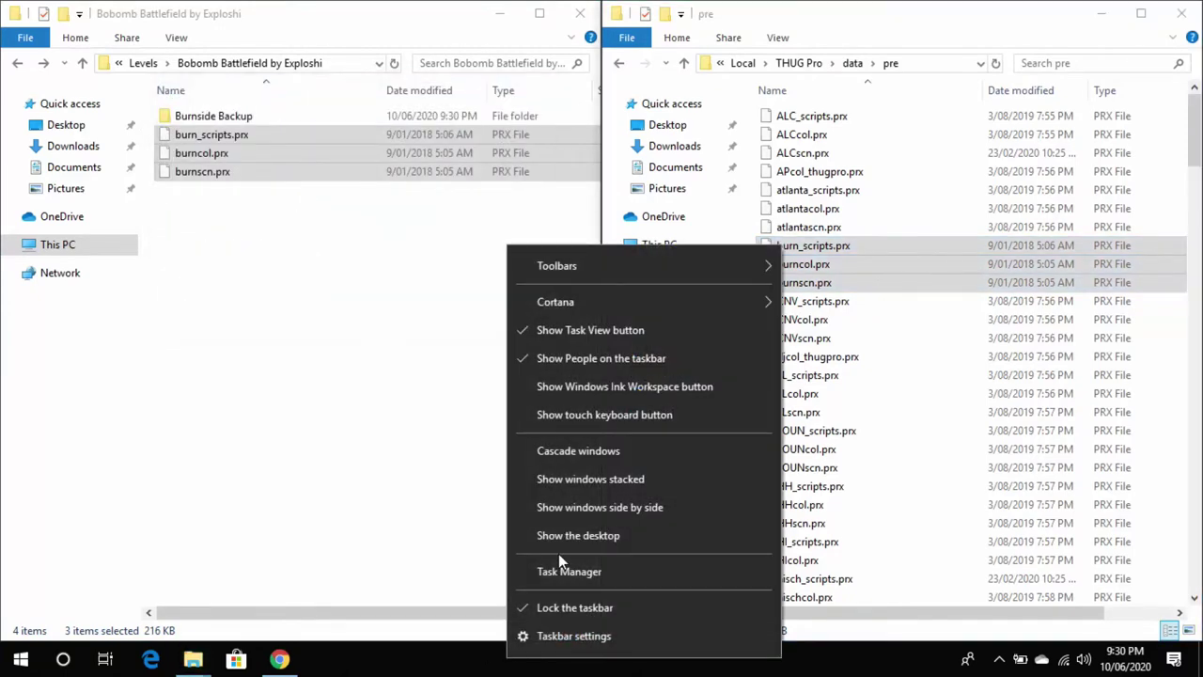
left_click(528, 533)
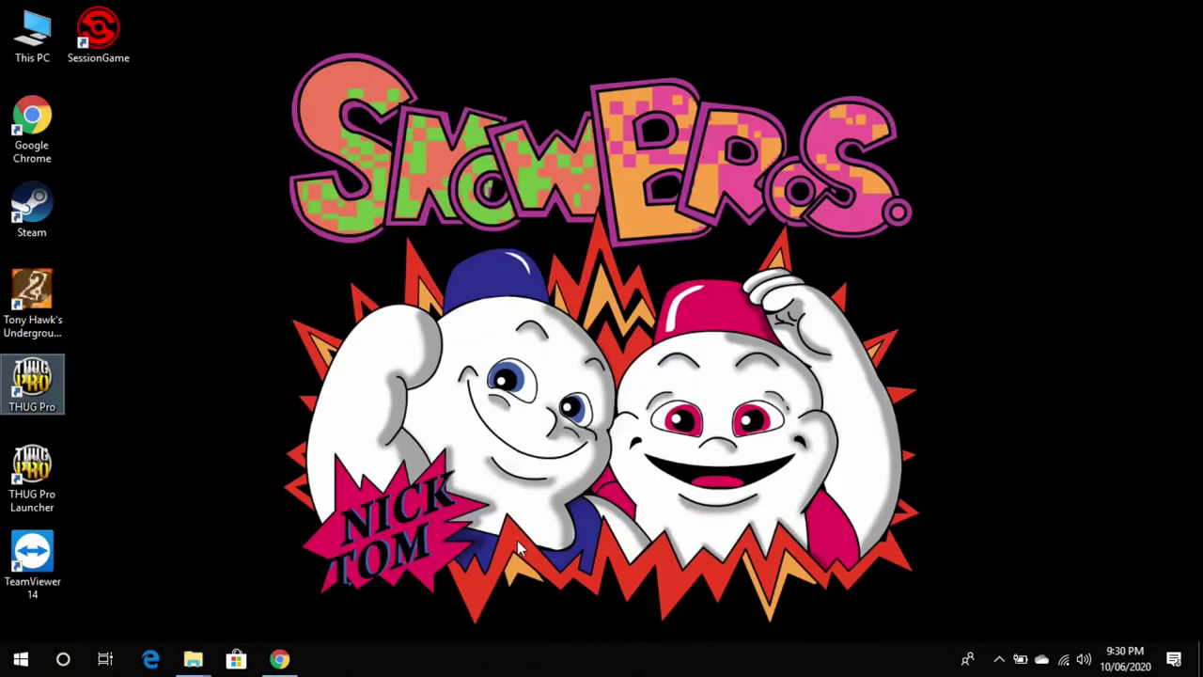
double_click(36, 376)
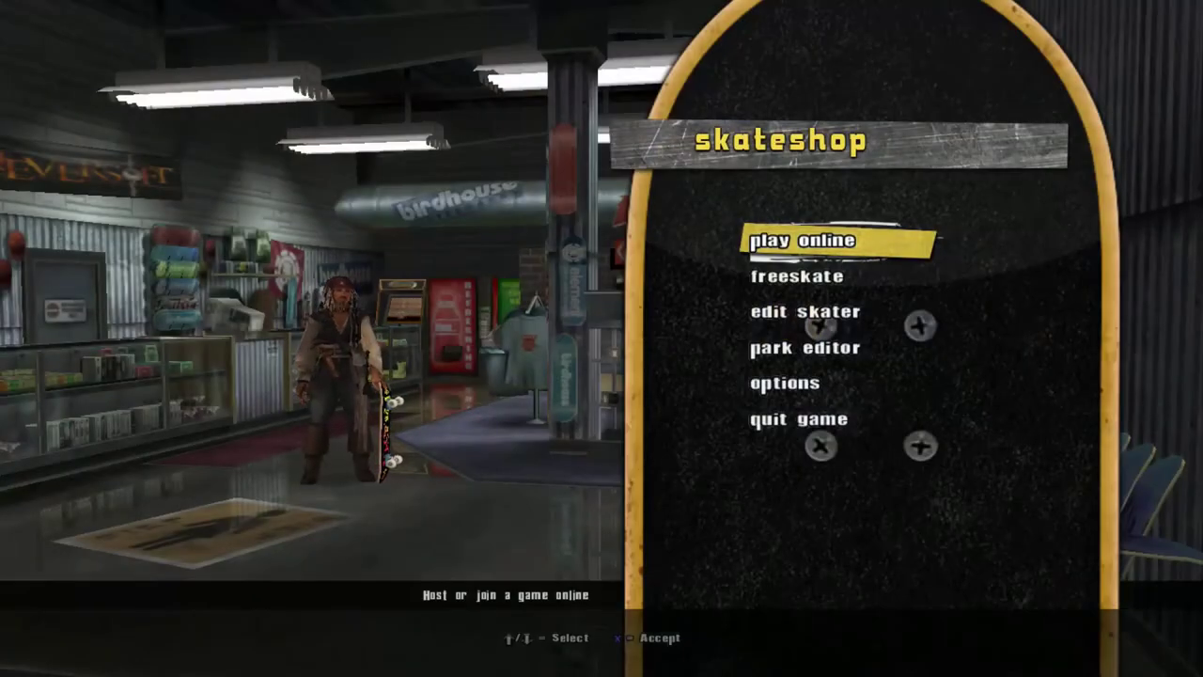
Enter freeskate and choose the Chad Muska pro skater slot with the Waluigi look.
key("Down")
key("Return")
key("Right")
key("Right")
key("Right")
key("Right")
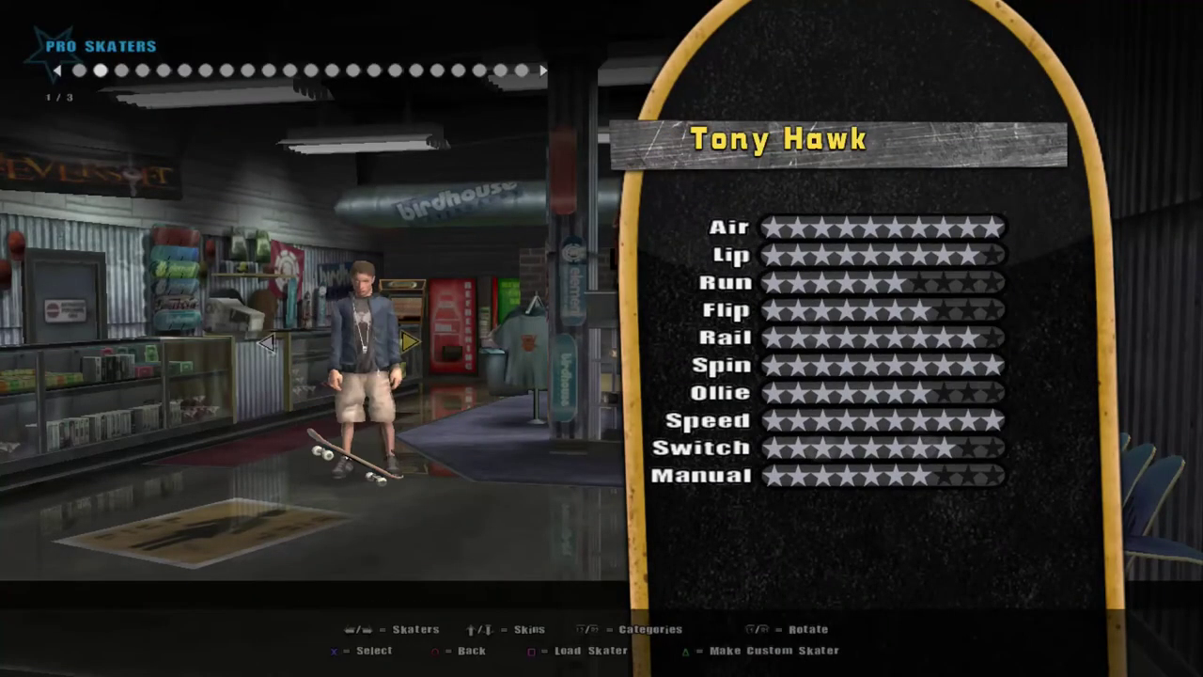
key("Right")
key("Right")
key("Right")
key("Right")
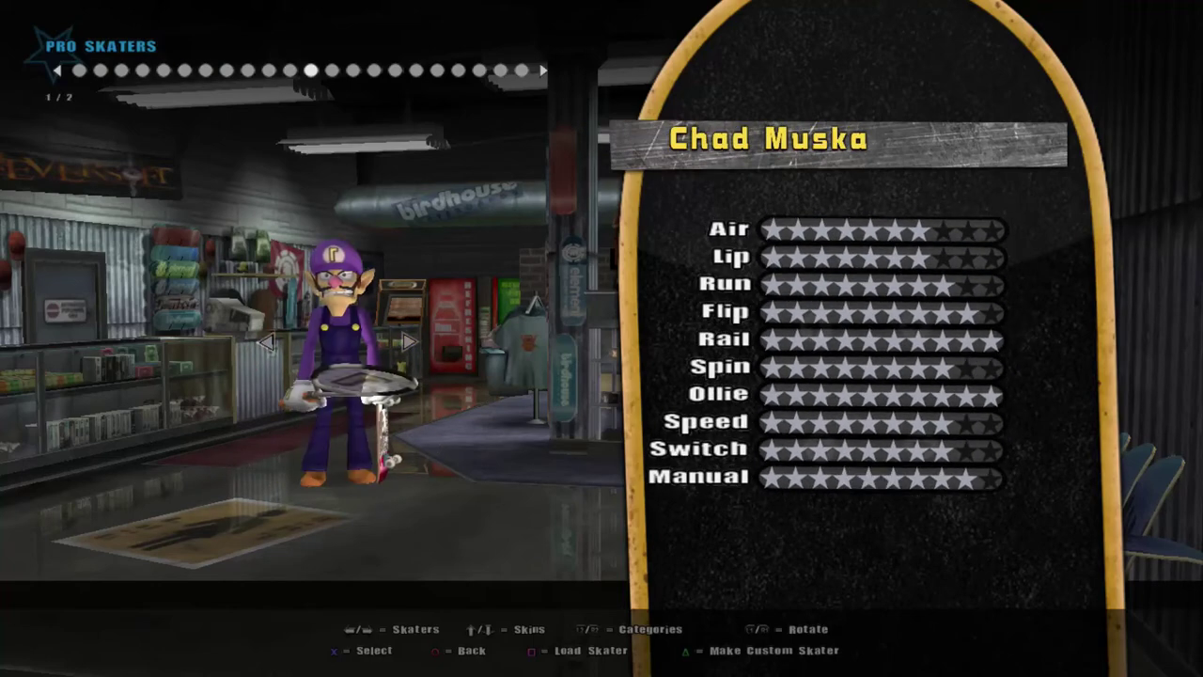
key("Return")
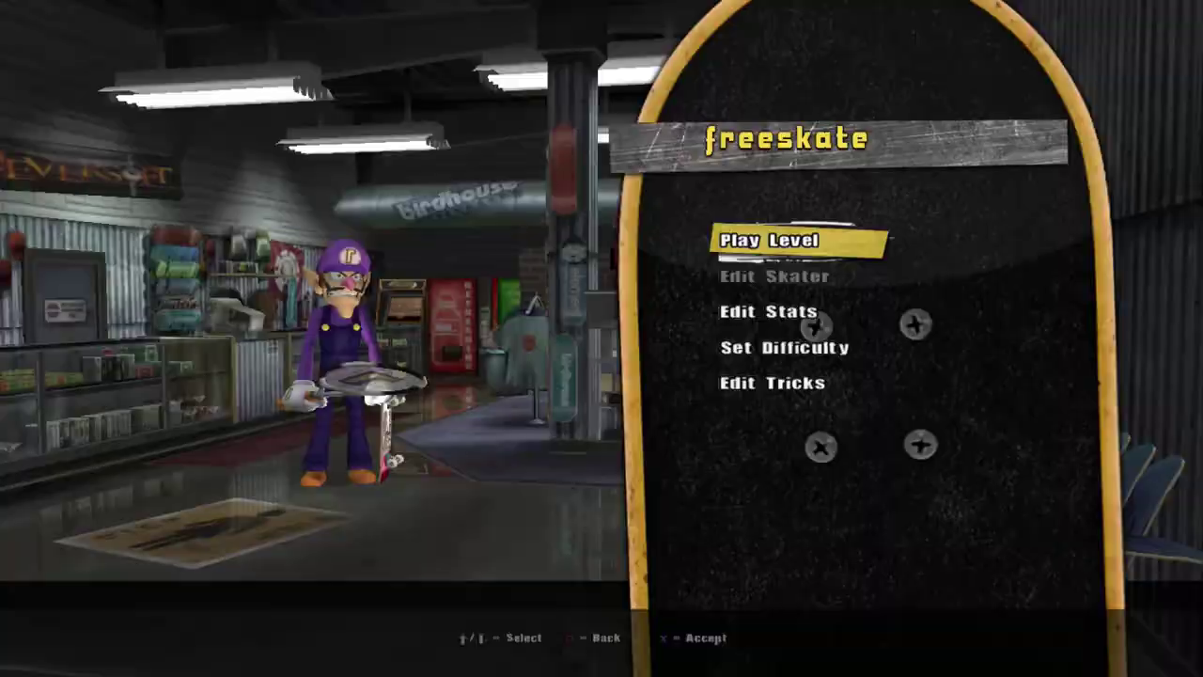
Start playing the Burnside level from the Tony Hawk's Pro Skater level list.
key("Return")
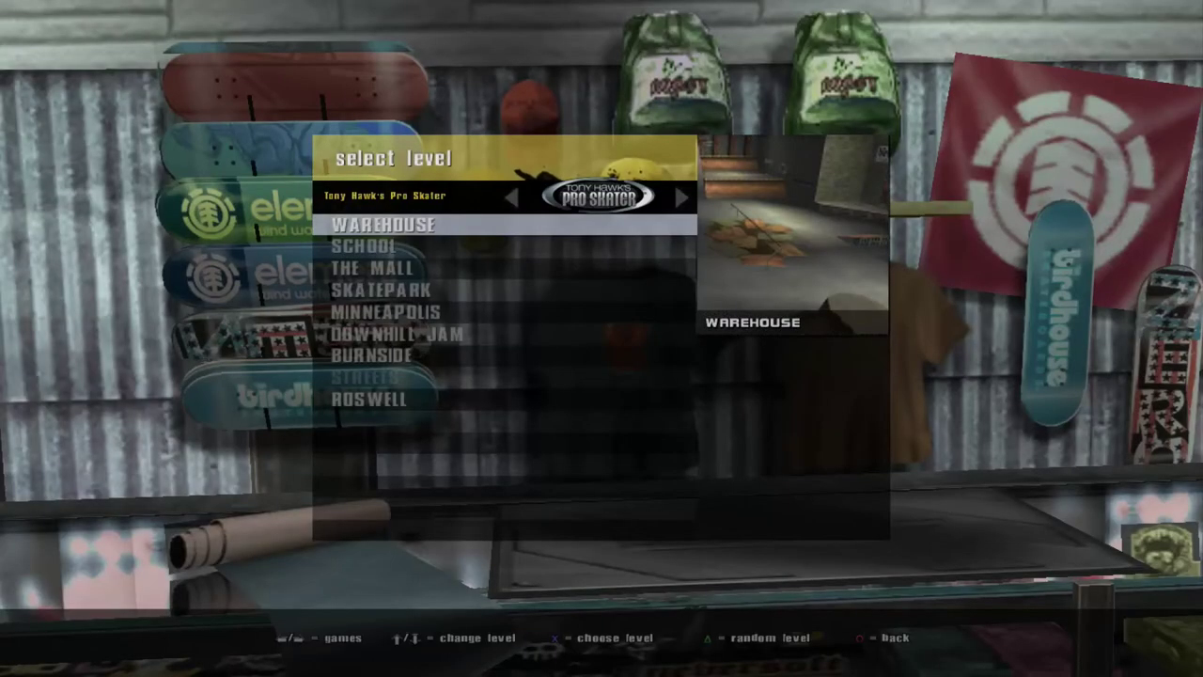
key("Down")
key("Down")
key("Down")
key("Down")
key("Down")
key("Down")
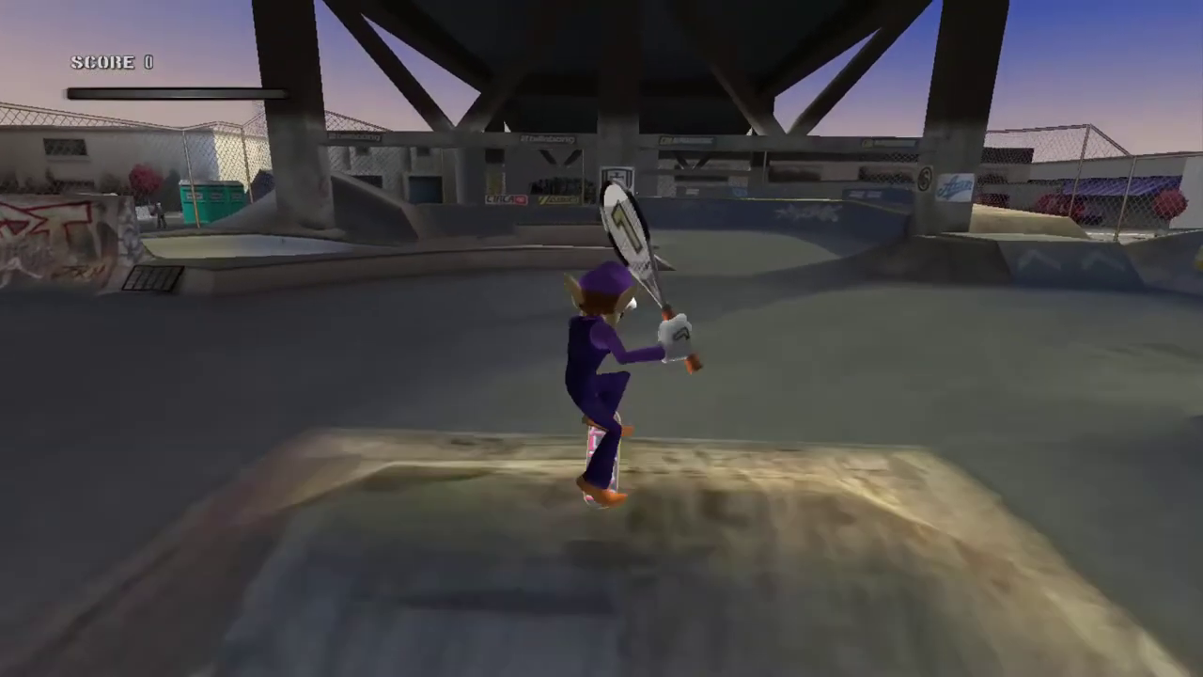
Skate through Burnside and the walled desert level, performing a 360 hardflip, nollie, 360 shove-it, pivots, backside tailslide and heelflip.
key("KP_4")
key("KP_4")
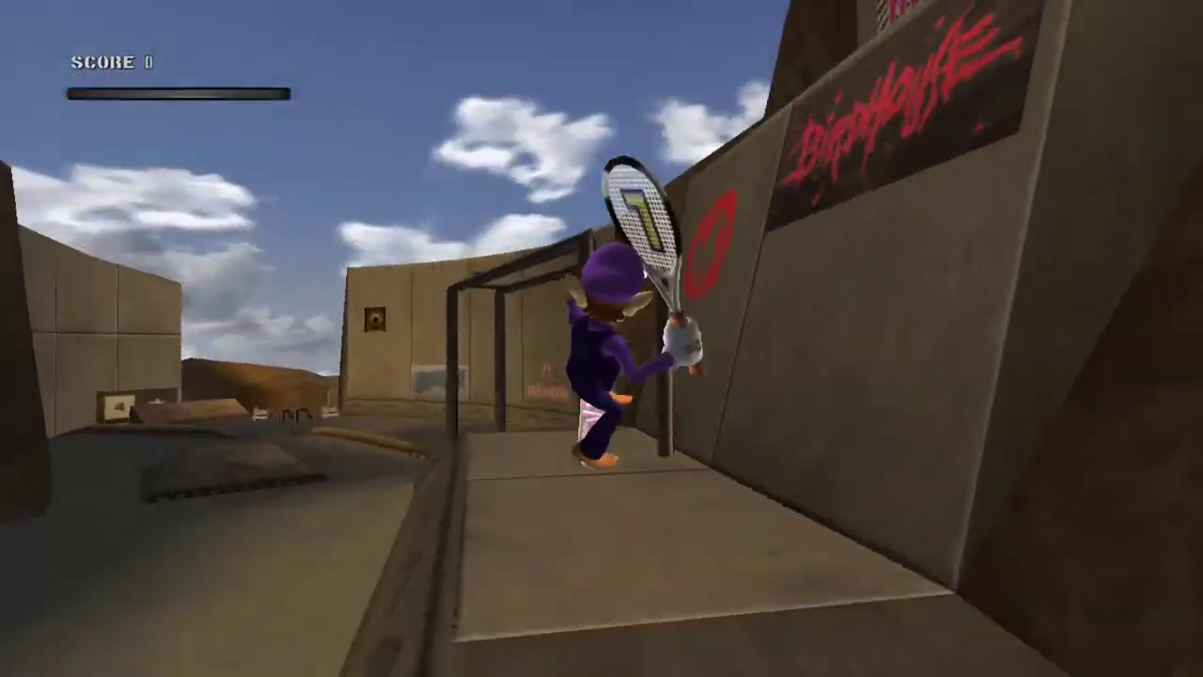
key("KP_2")
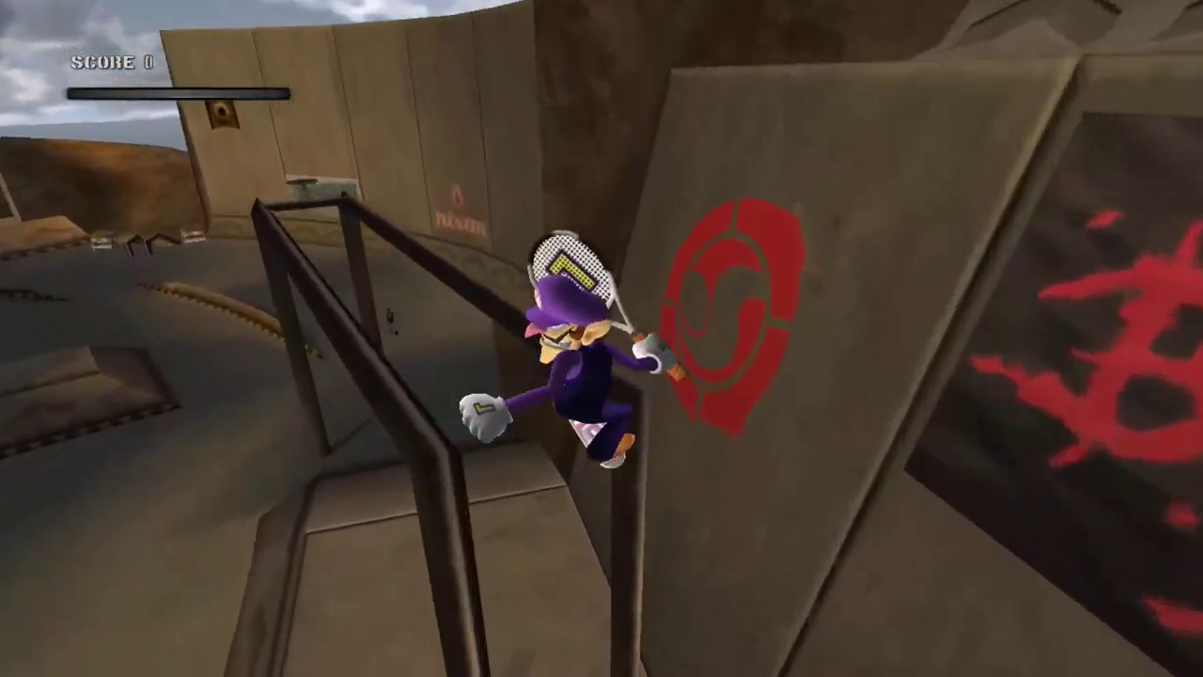
key("KP_2")
key("KP_4")
key("KP_9")
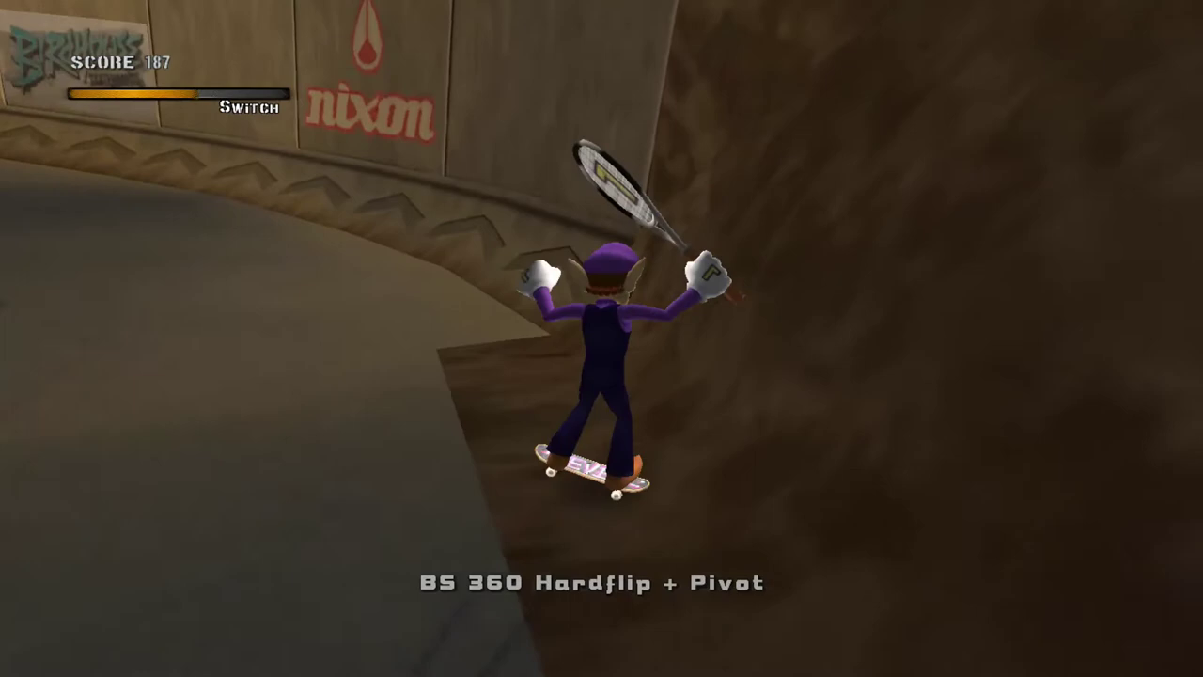
key("KP_7")
key("KP_2")
key("KP_4")
key("KP_4")
key("KP_9")
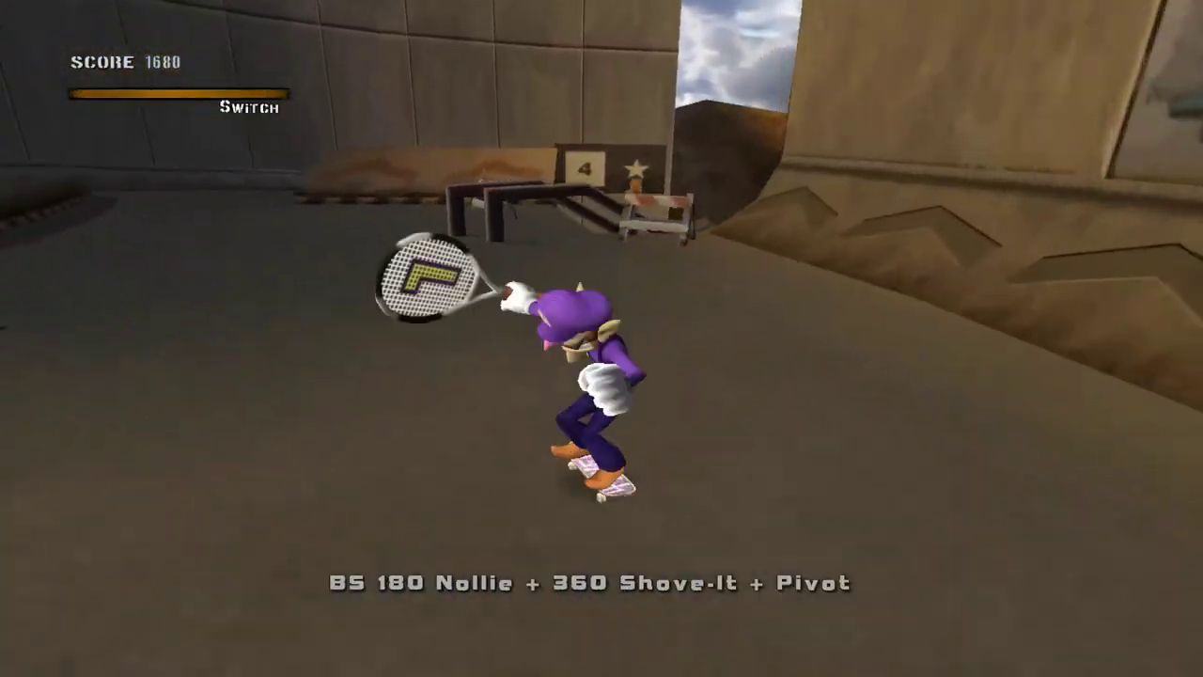
key("KP_2")
key("KP_8")
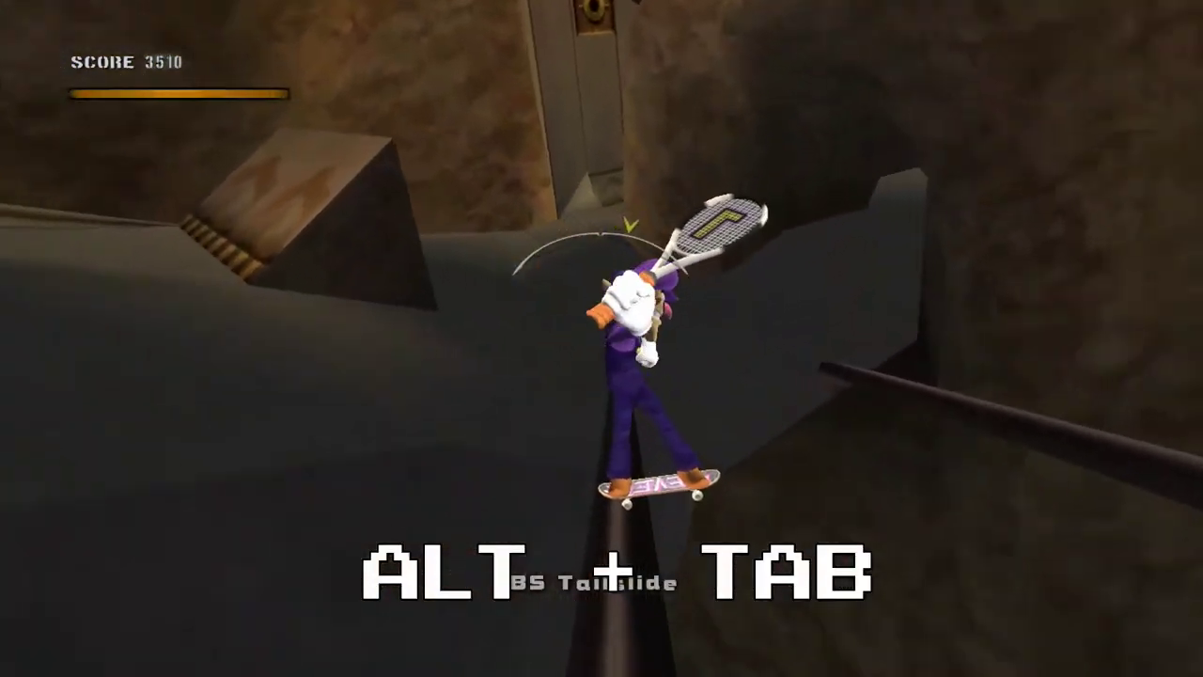
key("KP_2")
key("KP_4")
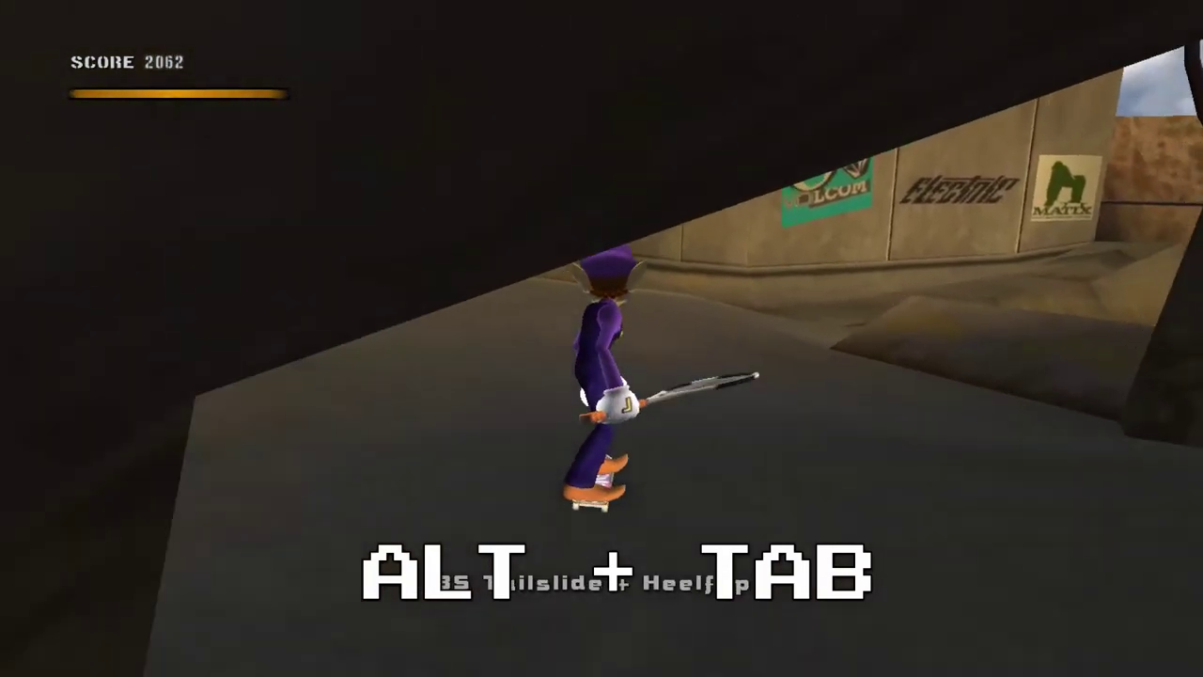
Pause the freeskate session and switch to the Windows desktop, leaving the game running.
key("Escape")
key("Up")
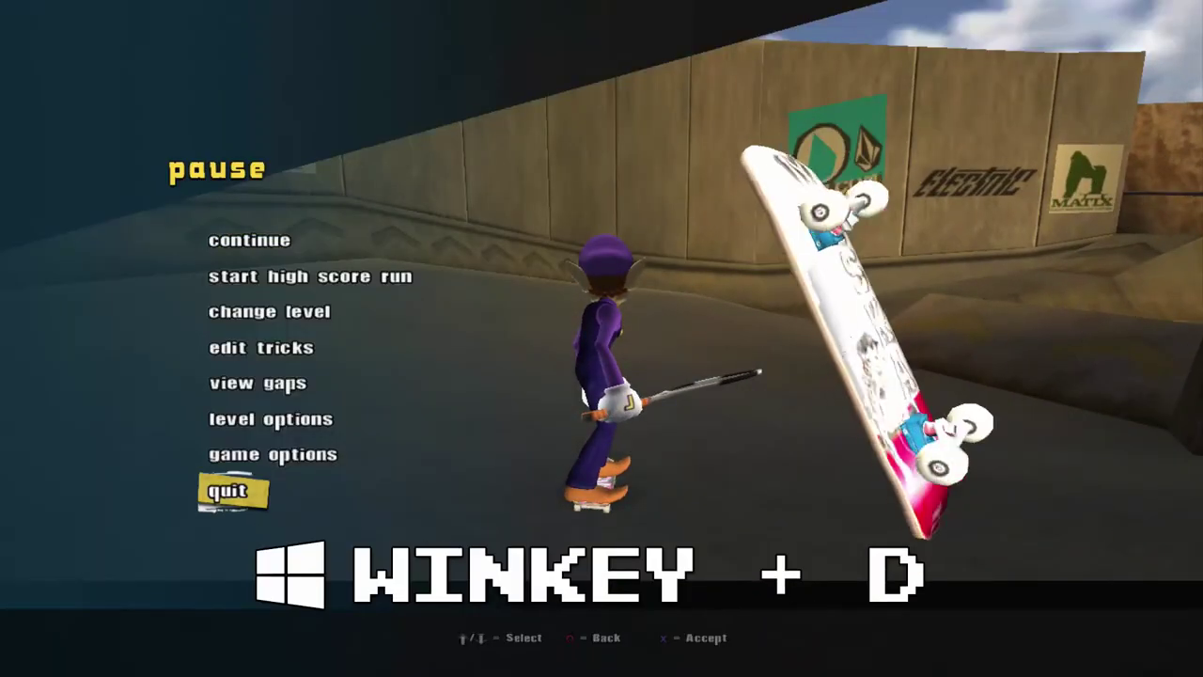
key("super+d")
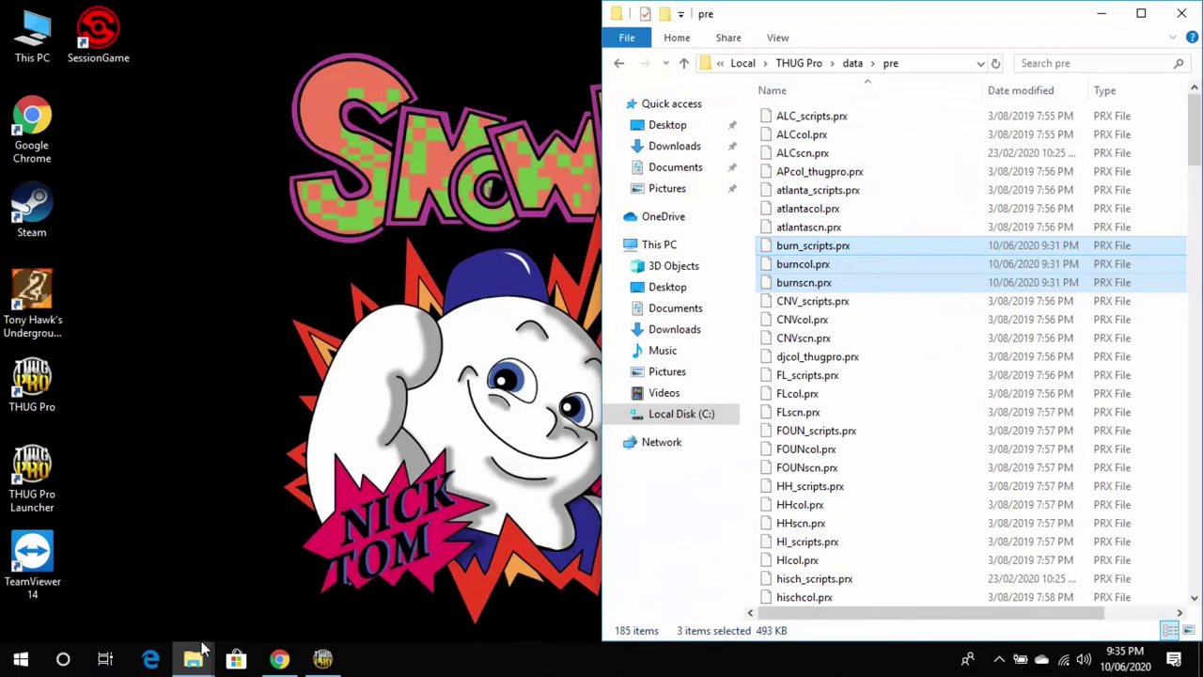
Move the three Bobomb Battlefield .prx files into THUG Pro's data\pre folder, replacing the Burnside files while the game is running.
left_click(200, 648)
mouse_move(195, 661)
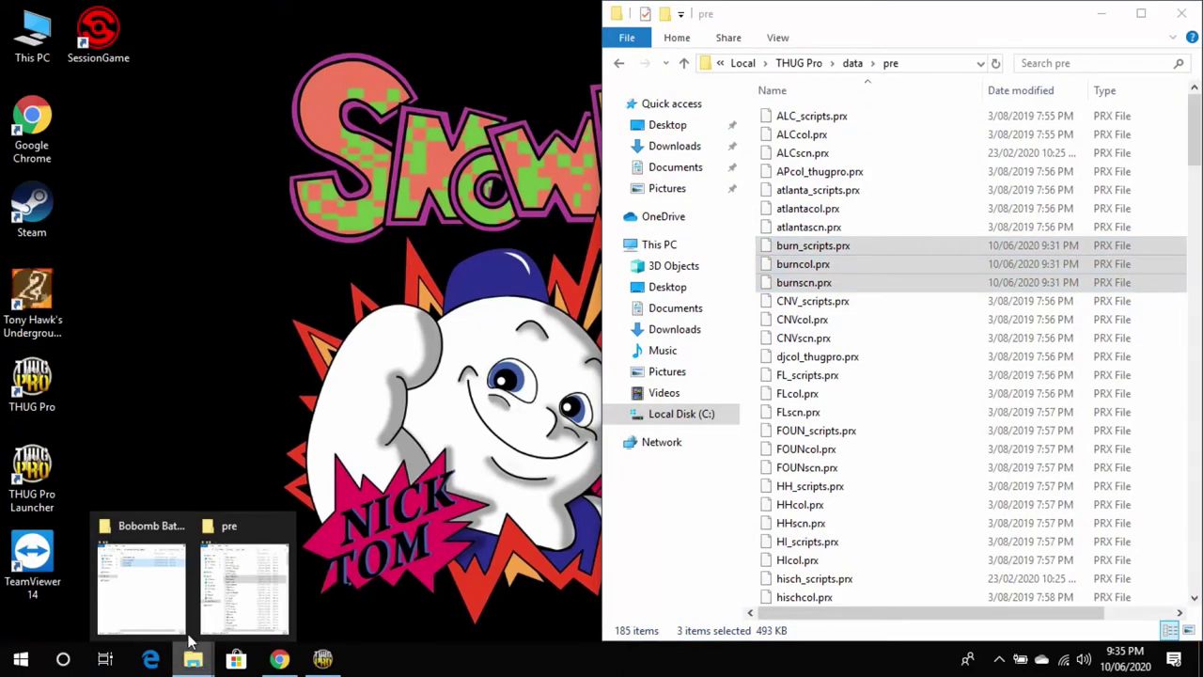
left_click(165, 581)
left_click_drag(208, 138, 951, 287)
left_click(584, 185)
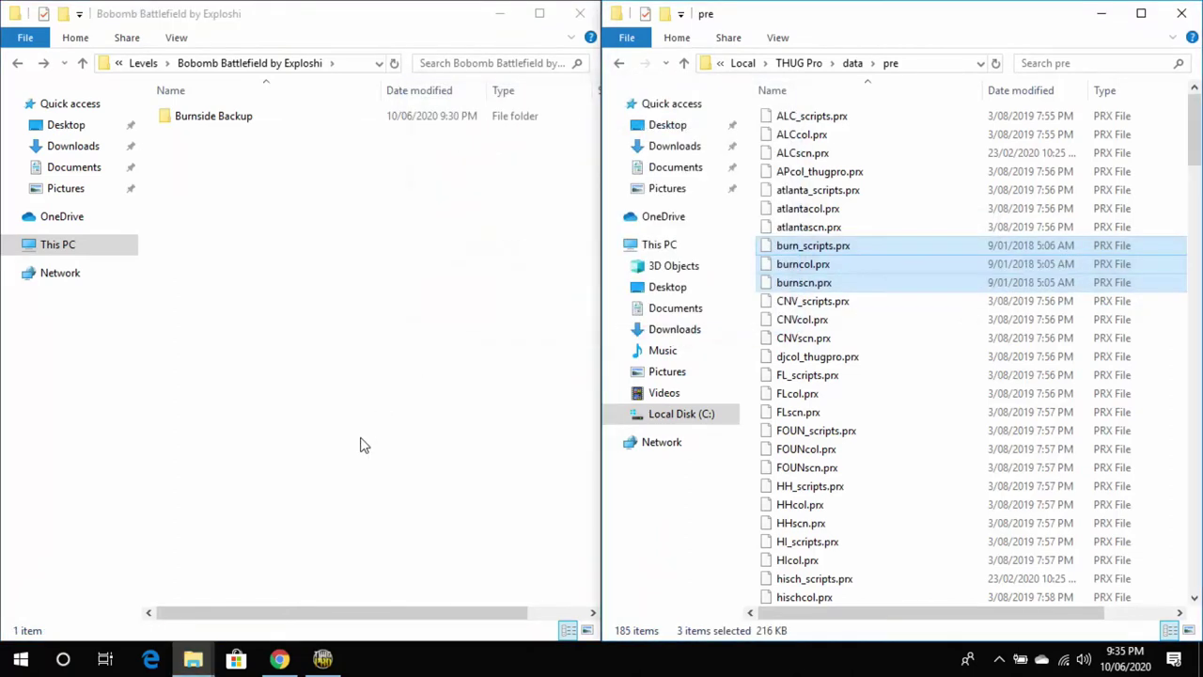
Undo the last file operation from the Bobomb Battlefield by Exploshi folder.
left_click(290, 419)
key("ctrl+z")
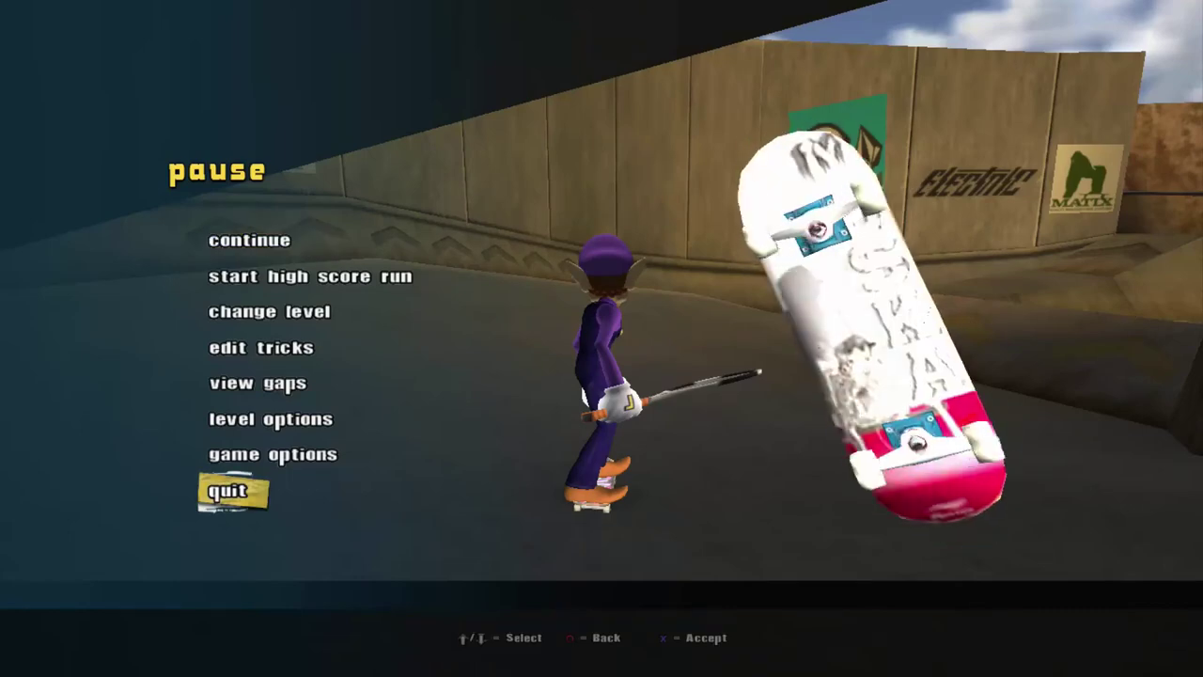
Change the paused freeskate session's level to Burnside so that the replaced Bobomb Battlefield files load.
key("Up")
key("Up")
key("Up")
key("Up")
key("Down")
key("Down")
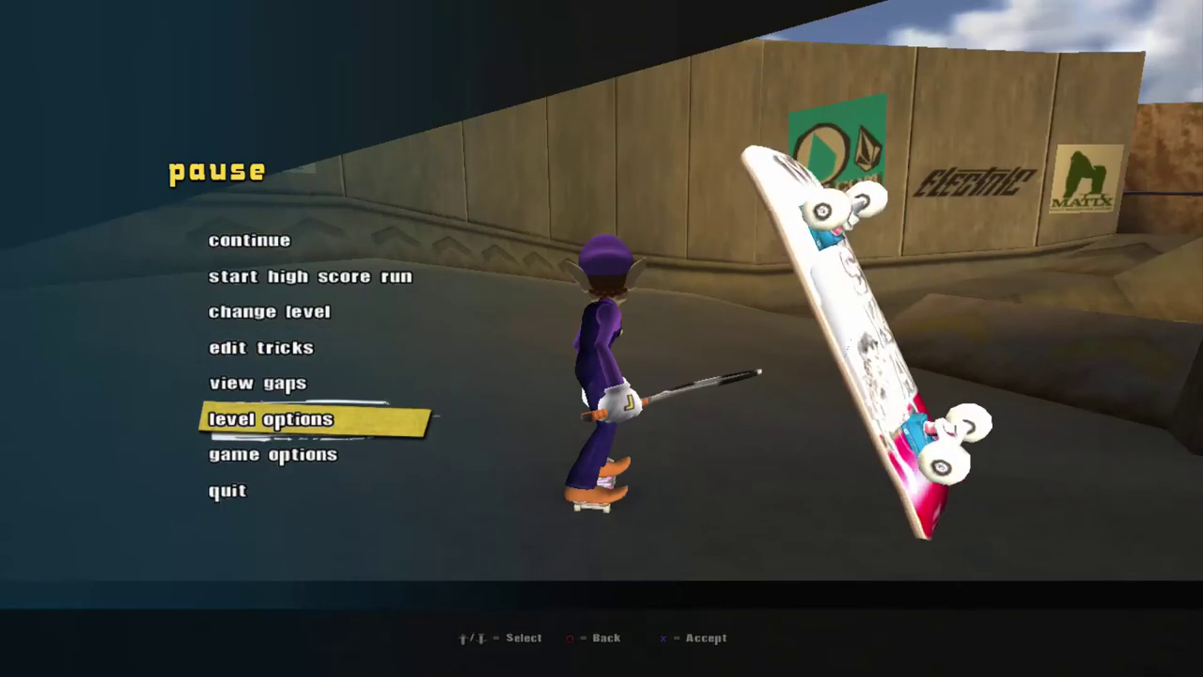
key("Return")
key("Escape")
key("Up")
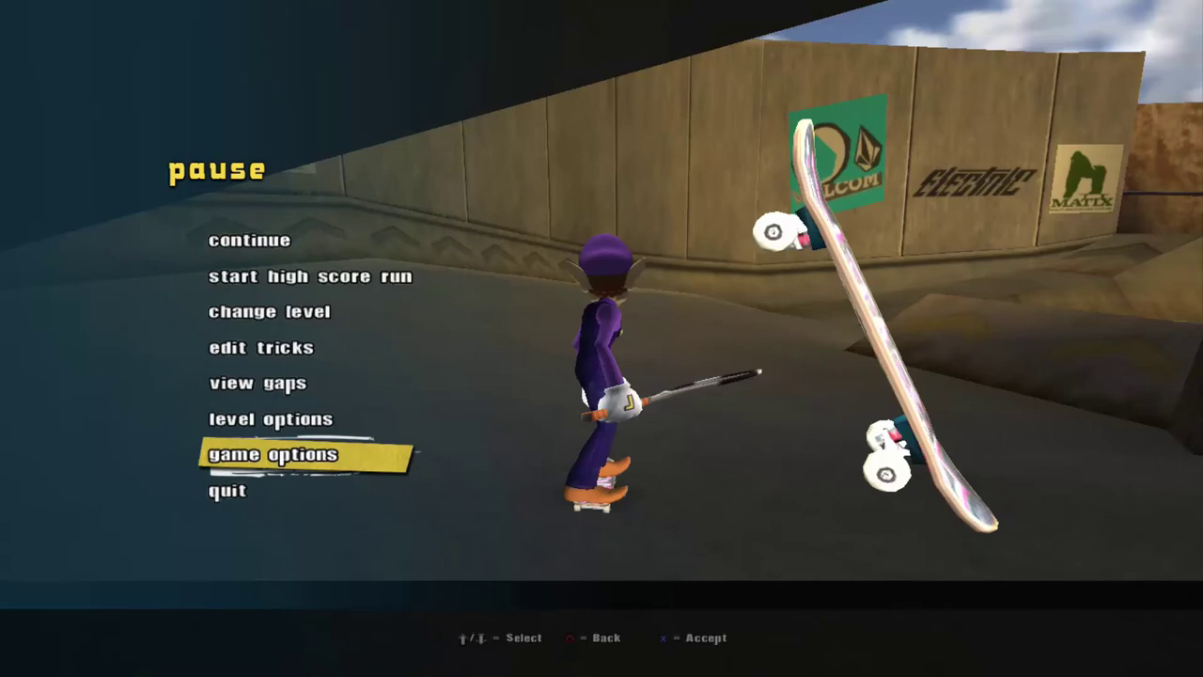
key("Up")
key("Return")
key("Down")
key("Return")
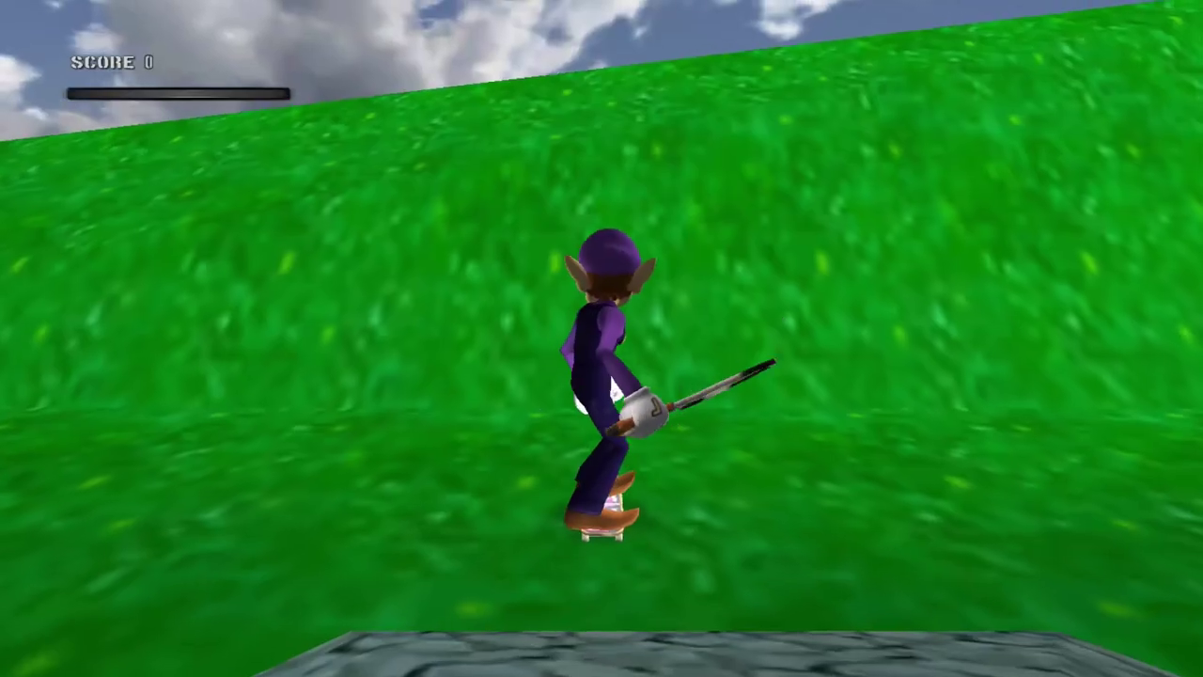
Skate Bobomb Battlefield from the stone platform along the dirt path, performing a double kickflip and boned ollies.
key("KP_2")
key("Left")
key("KP_4")
key("KP_4")
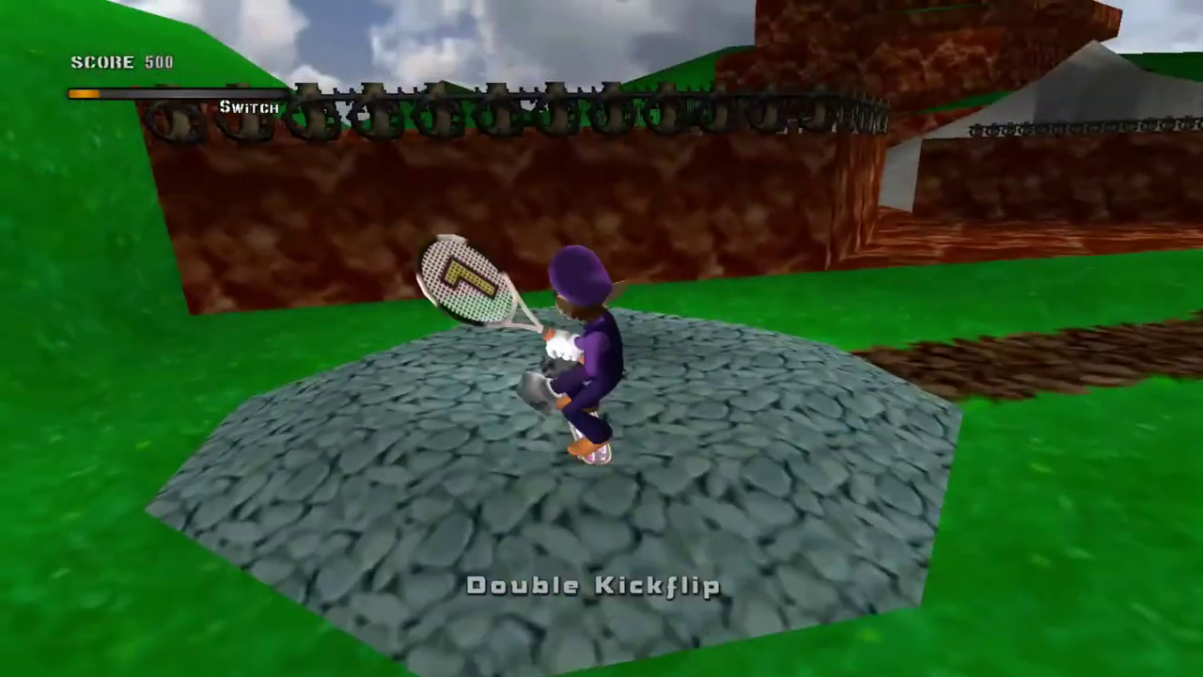
key("KP_2")
key("KP_2")
key("Right")
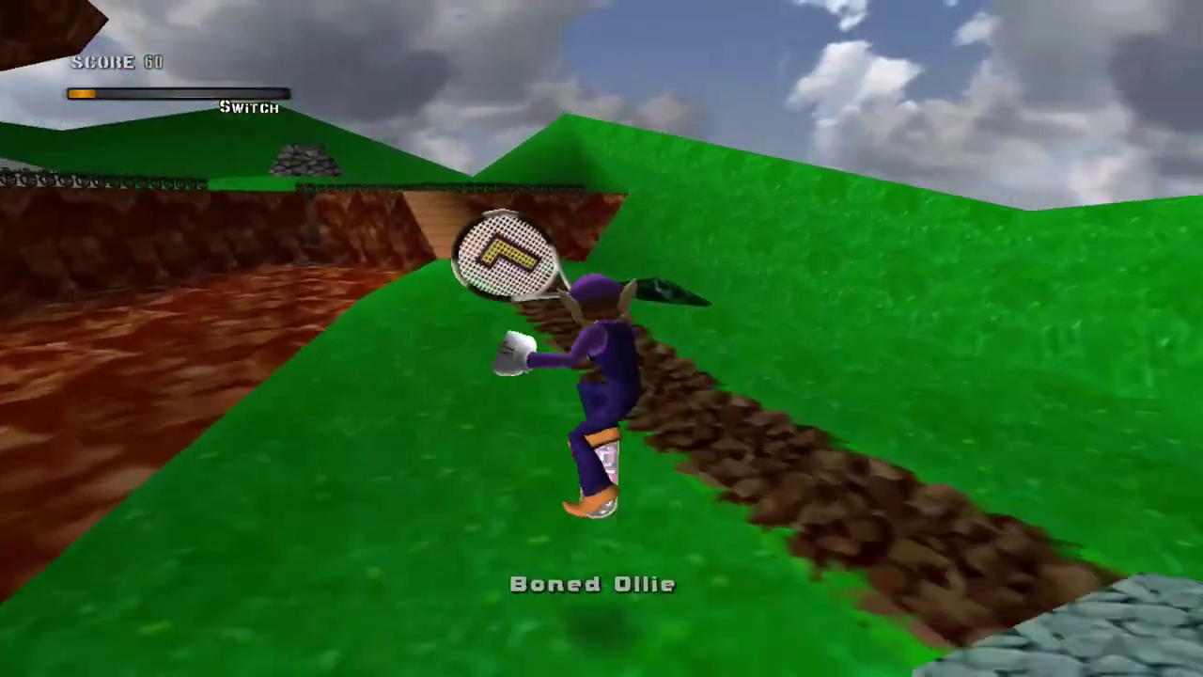
key("KP_2")
key("Left")
key("KP_4")
key("KP_4")
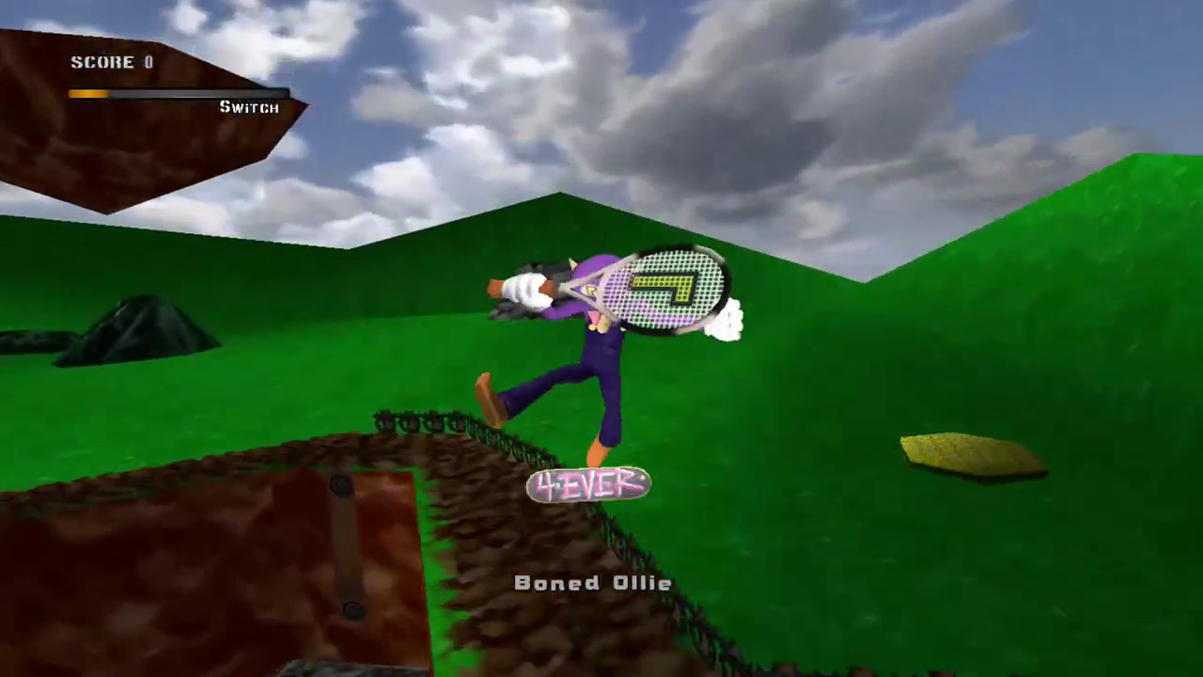
Skate the grass slopes and grey ramps, performing a frontside 540 Benihana with a frontside revert and a frontside 180 kickflip with a revert.
key("KP_3")
key("KP_2")
key("Left")
key("KP_6")
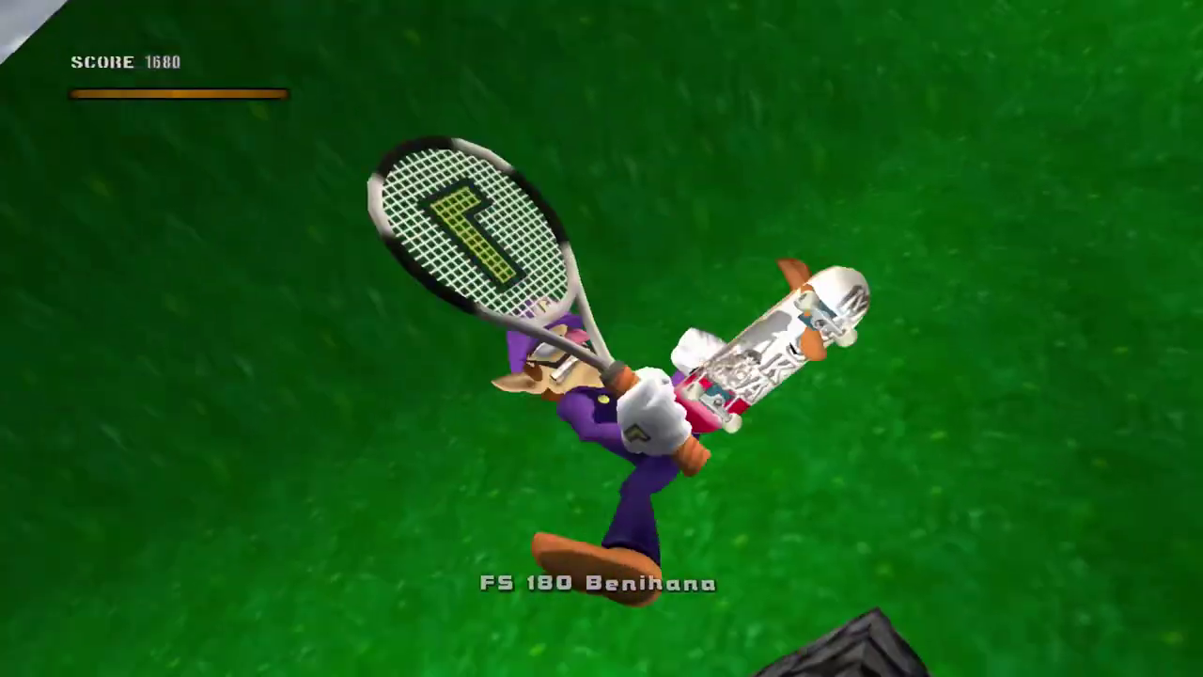
key("KP_3")
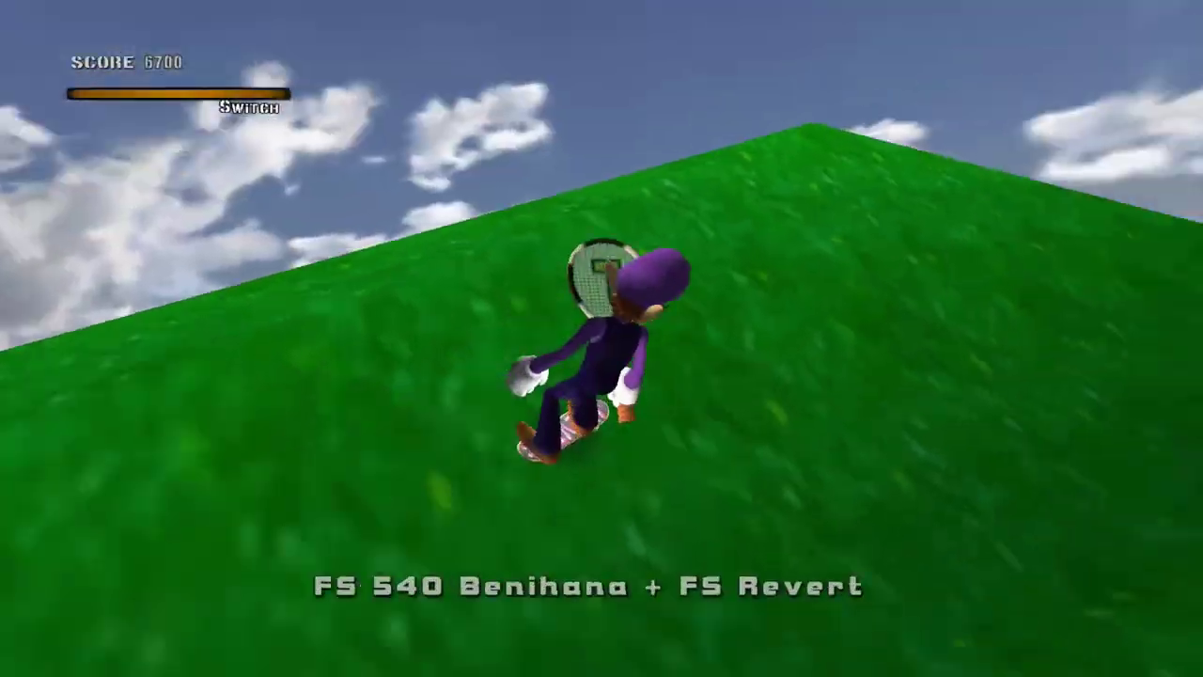
key("KP_2")
key("KP_8")
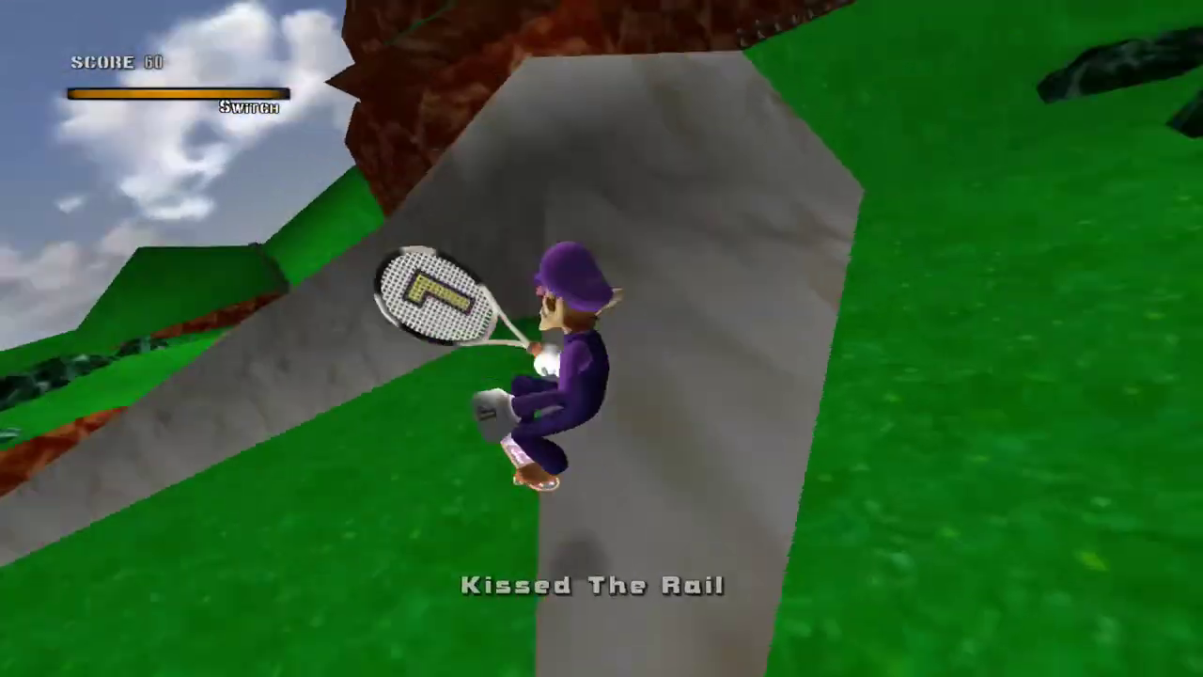
key("Left")
key("KP_4")
key("Left")
key("KP_3")
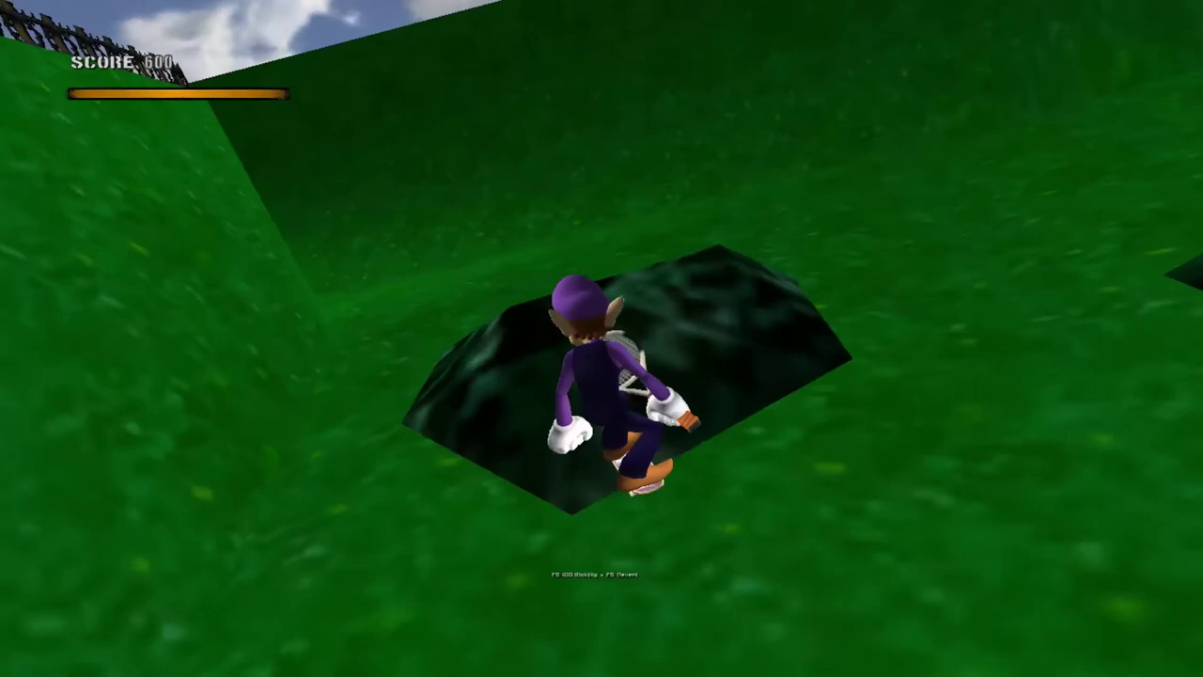
key("KP_1+KP_3")
key("KP_2")
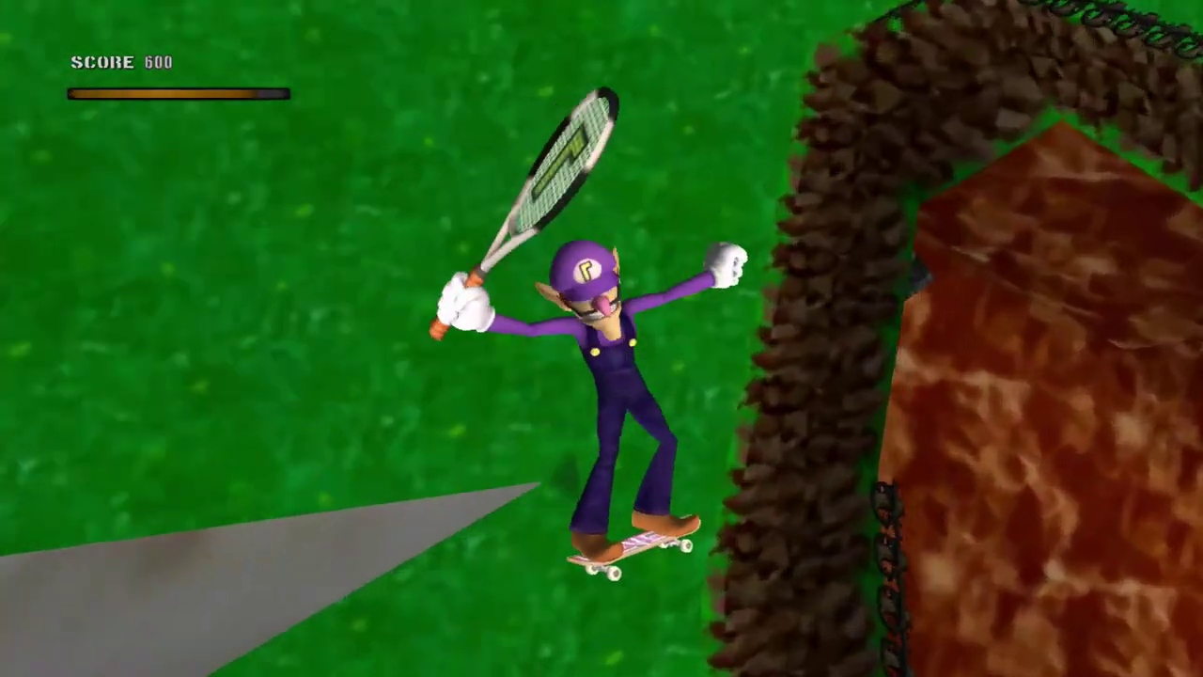
Quit the freeskate session and exit the game to the Windows desktop.
key("Escape")
key("Up")
key("Return")
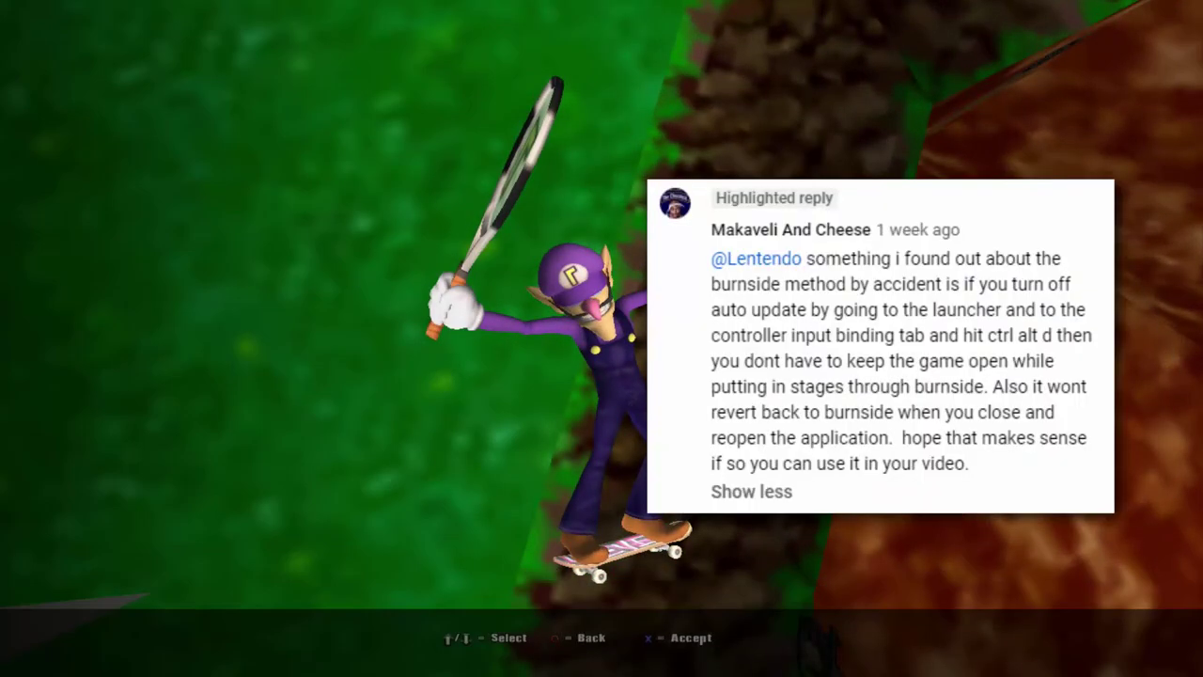
key("Return")
key("Up")
key("Return")
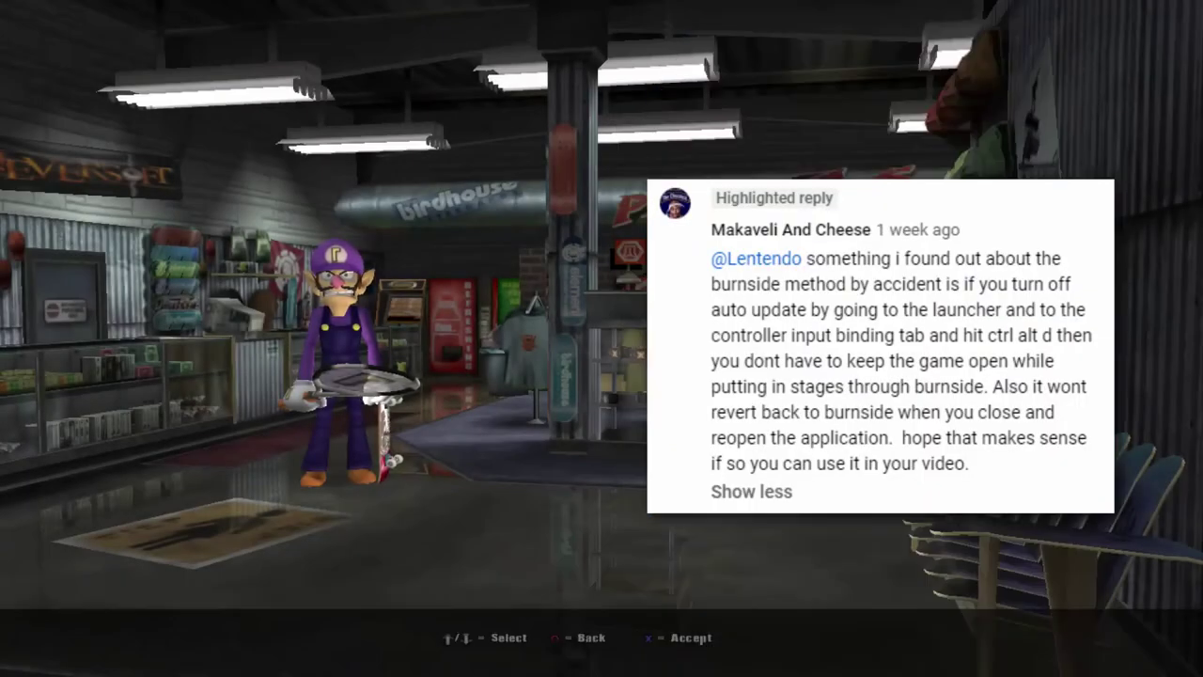
key("Return")
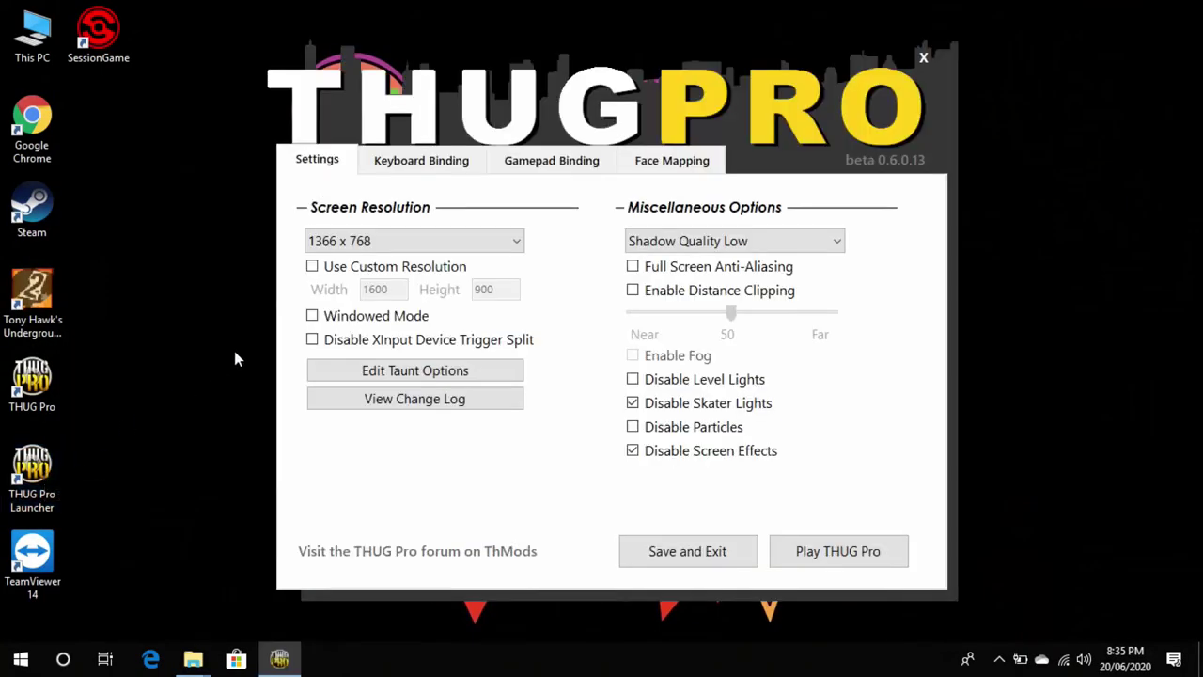
Turn off auto-update from the THUG Pro Launcher's Gamepad Binding page and start the game.
left_click(545, 163)
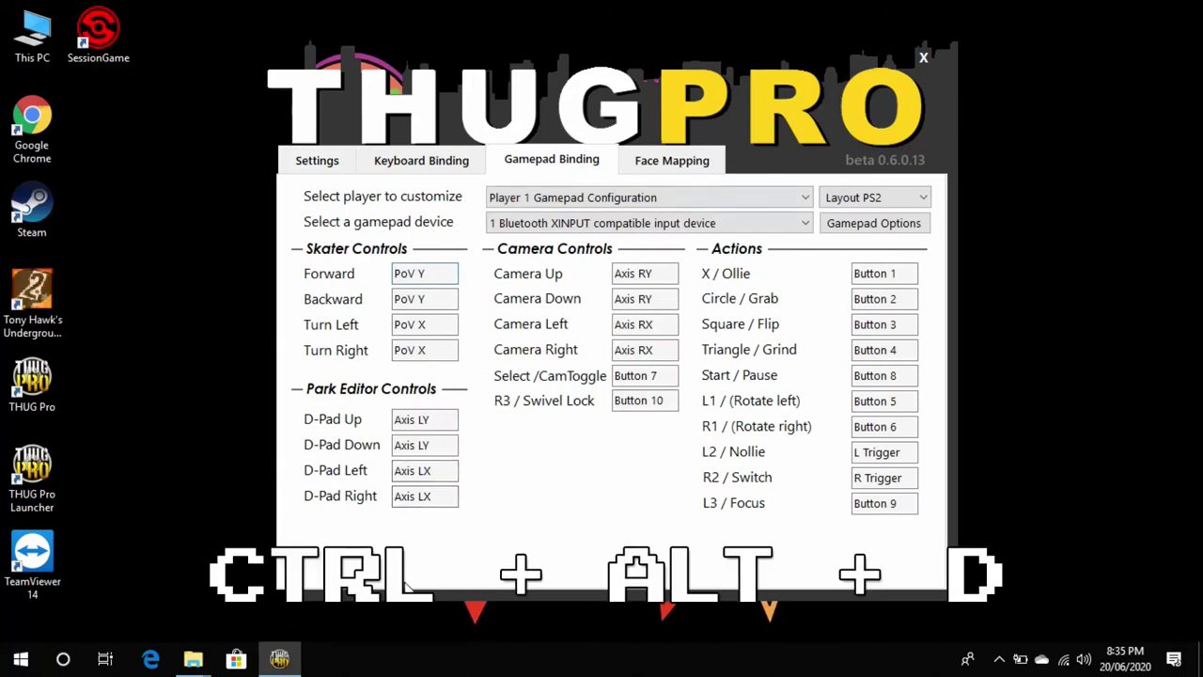
key("ctrl+alt+d")
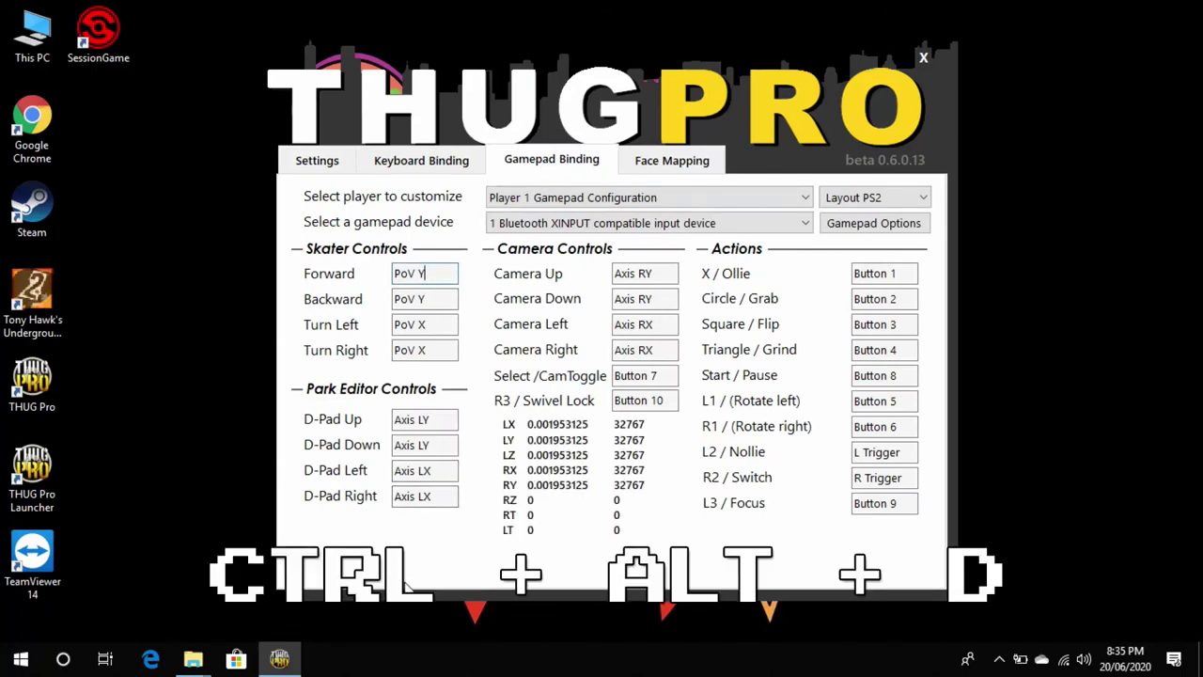
left_click(317, 161)
left_click(826, 542)
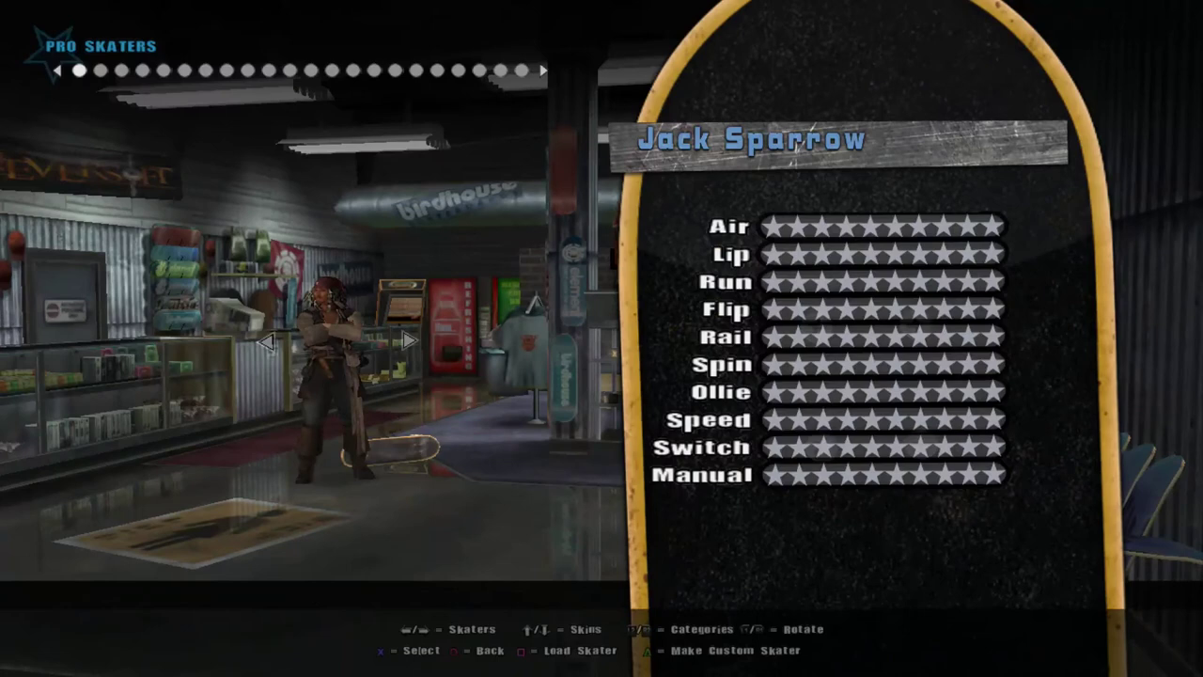
Start freeskate as Jack Sparrow in the Burnside level from the Tony Hawk's Pro Skater list.
key("Return")
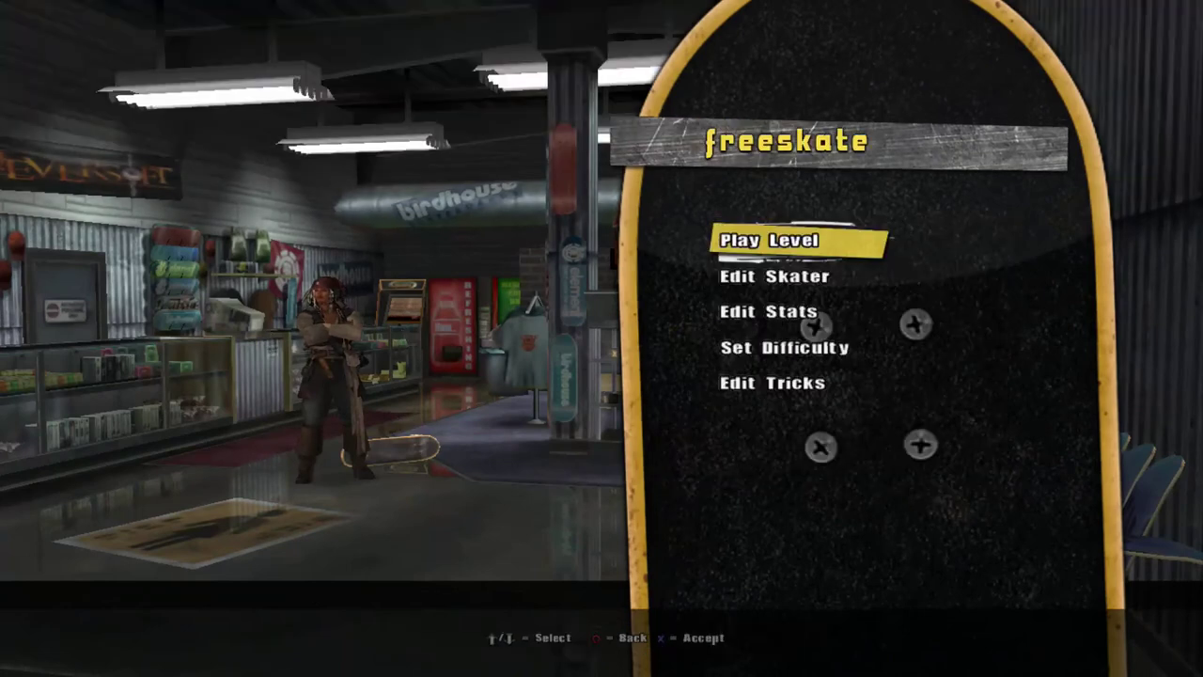
key("Return")
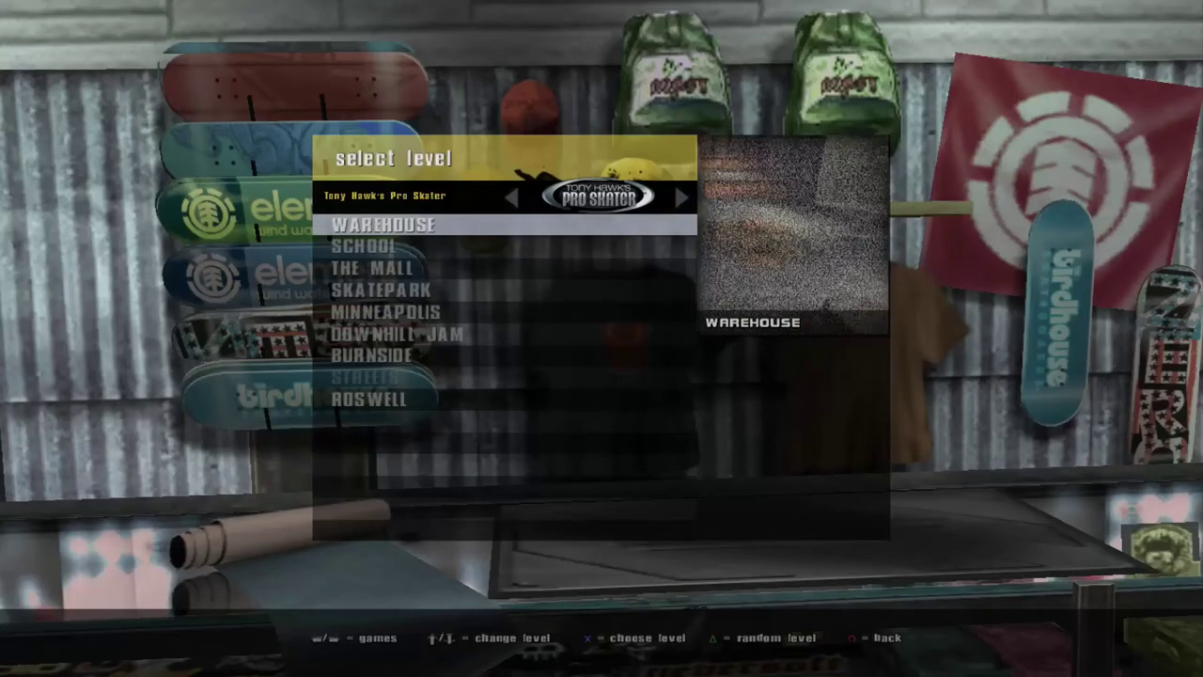
key("Down")
key("Down")
key("Down")
key("Down")
key("Down")
key("Down")
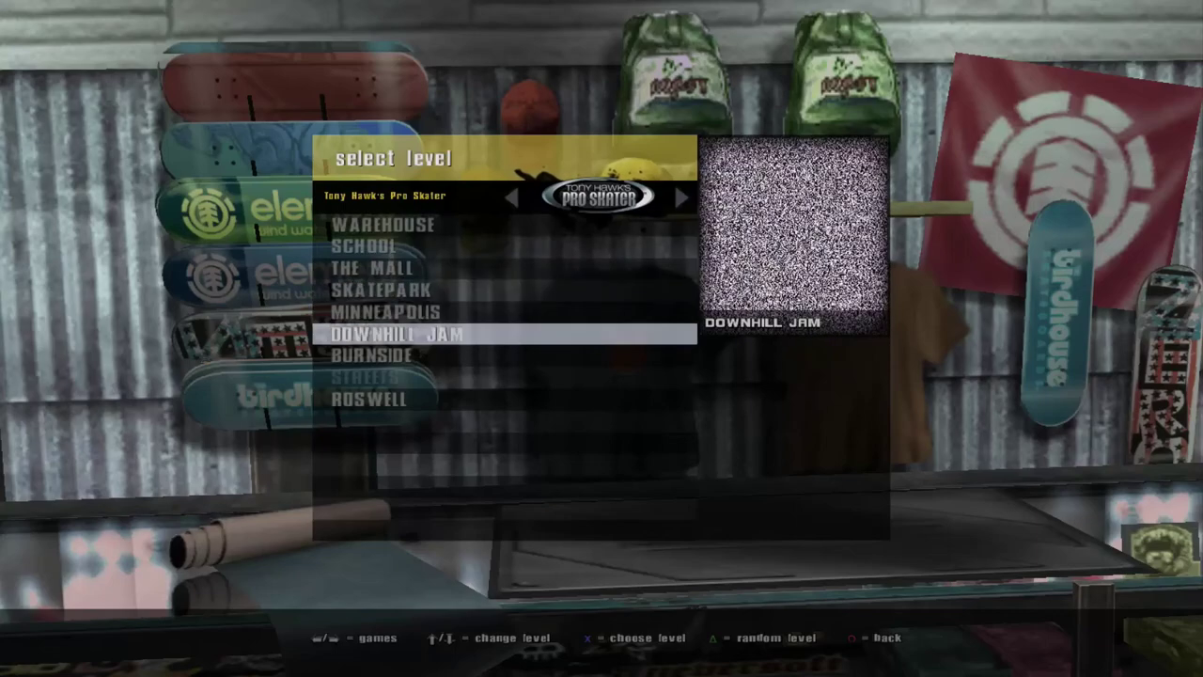
key("Return")
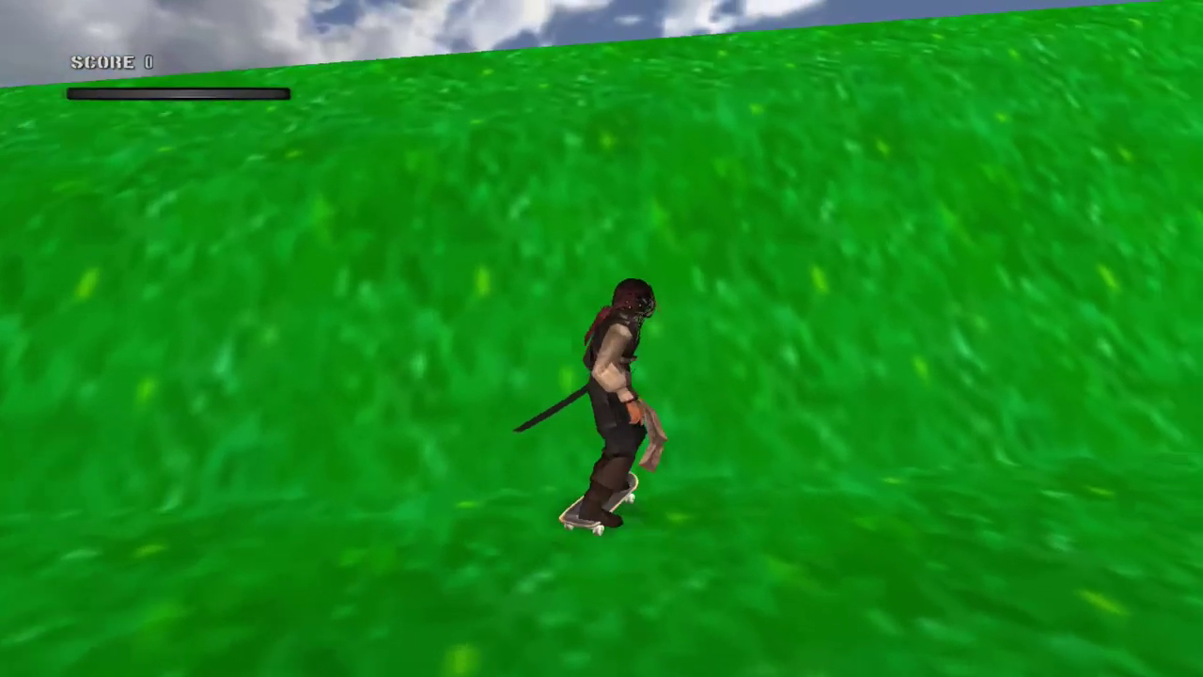
Skate Bobomb Battlefield across the wooden bridge and grass, performing a 360 flip, a hardflip and a backside 180 crail grab.
key("Right")
key("KP_2")
key("KP_4")
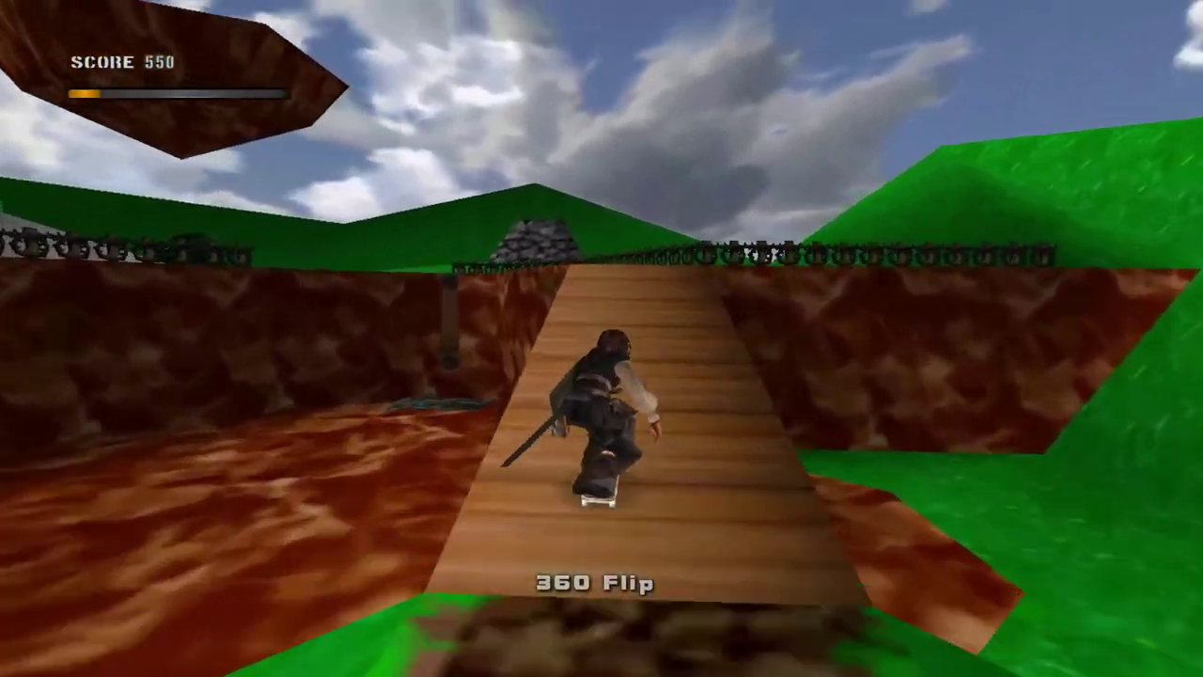
key("KP_2")
key("KP_4")
key("Left")
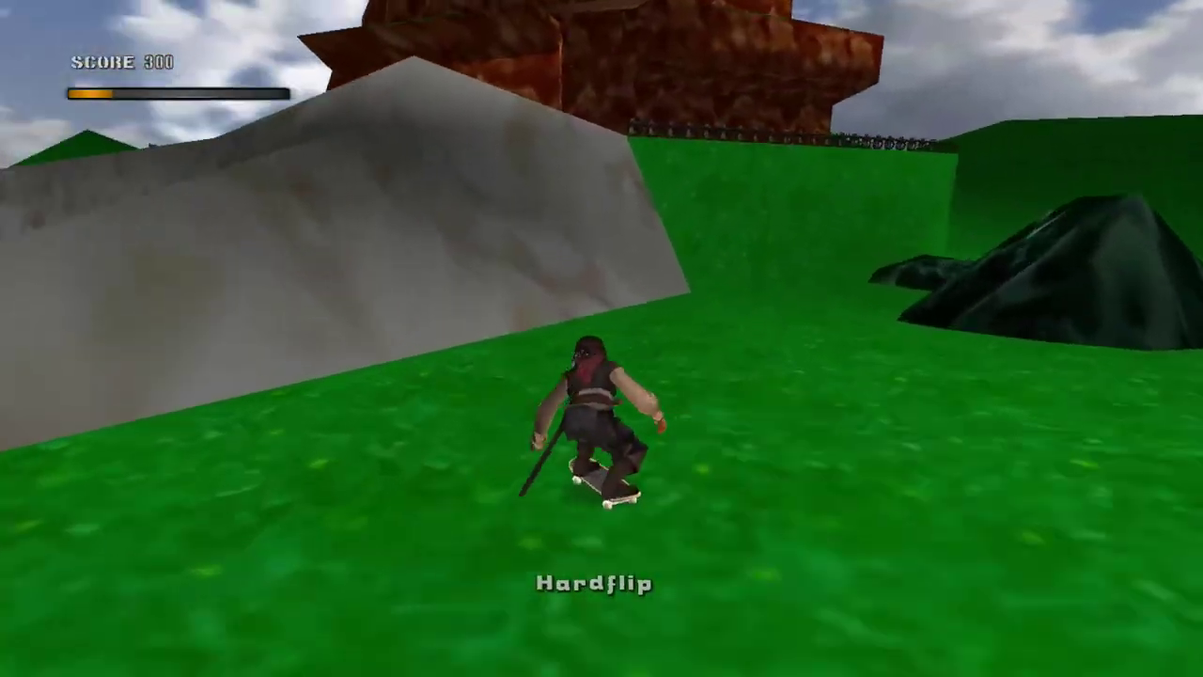
key("KP_2")
key("KP_6")
key("Right")
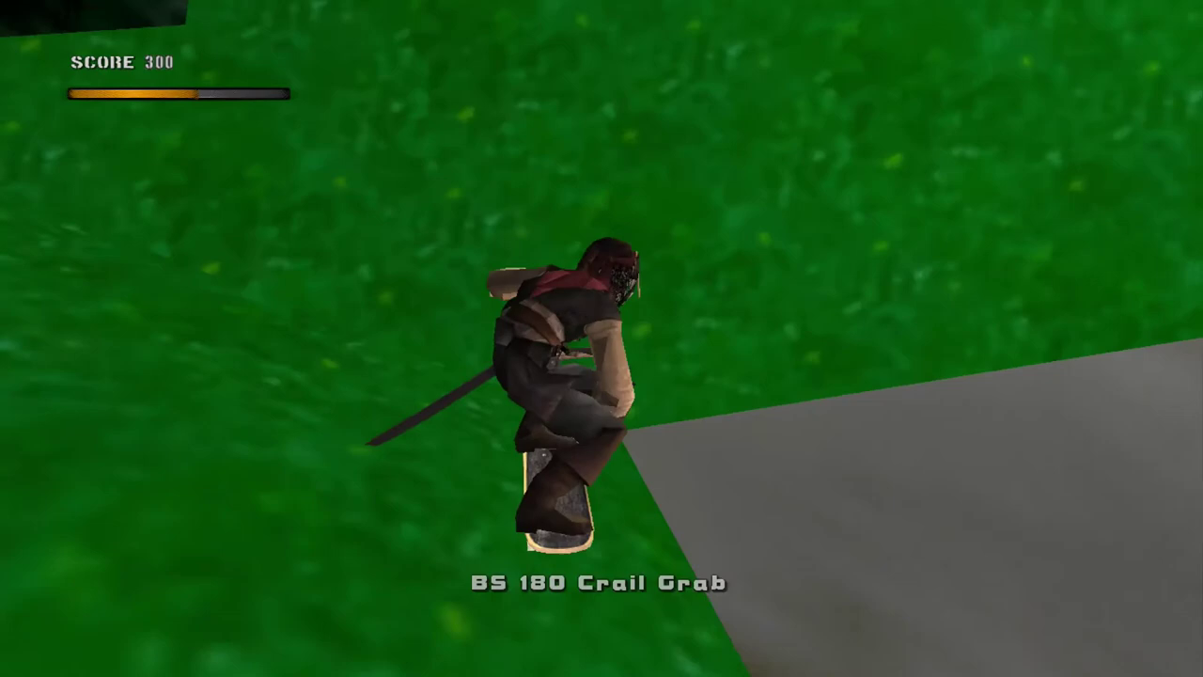